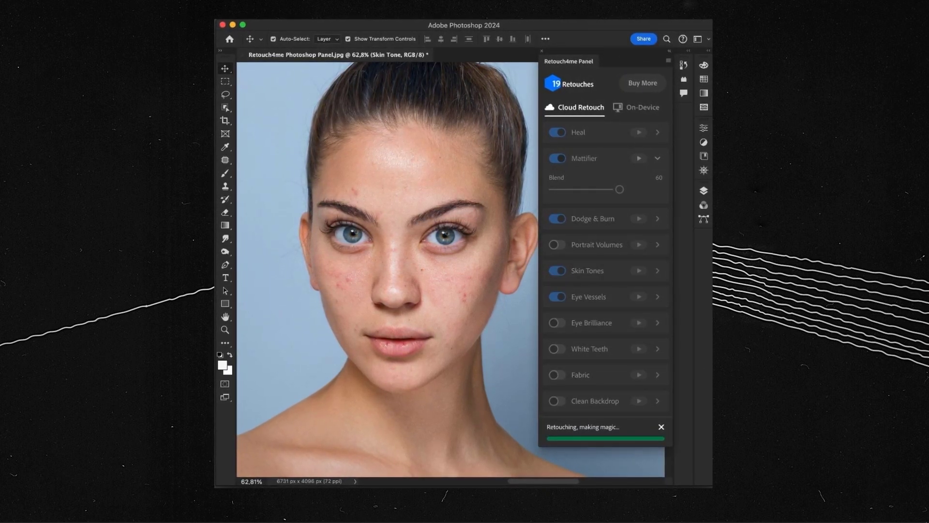
Run the enabled cloud retouches on the portrait and show only the Background layer to compare it with the original.
{"action": "left_click", "coordinate": [650, 440]}
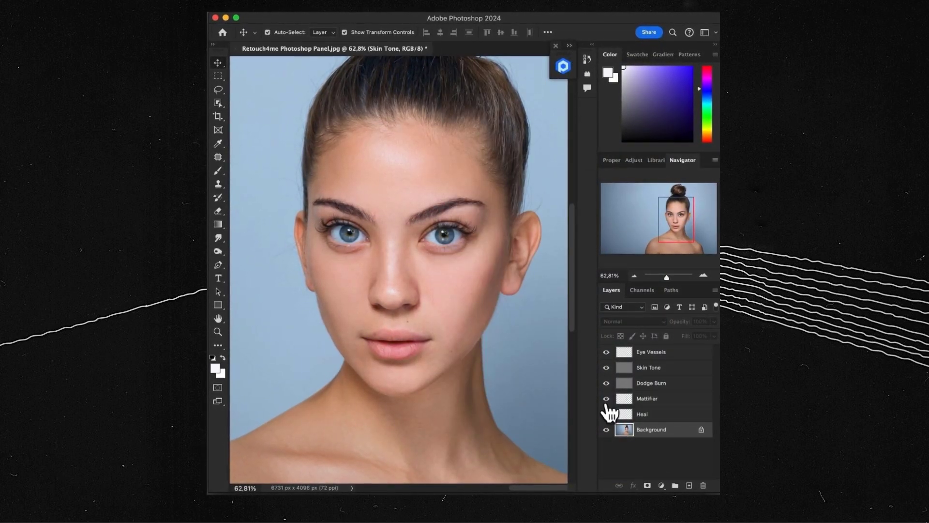
{"action": "left_click", "coordinate": [609, 433], "text": "alt"}
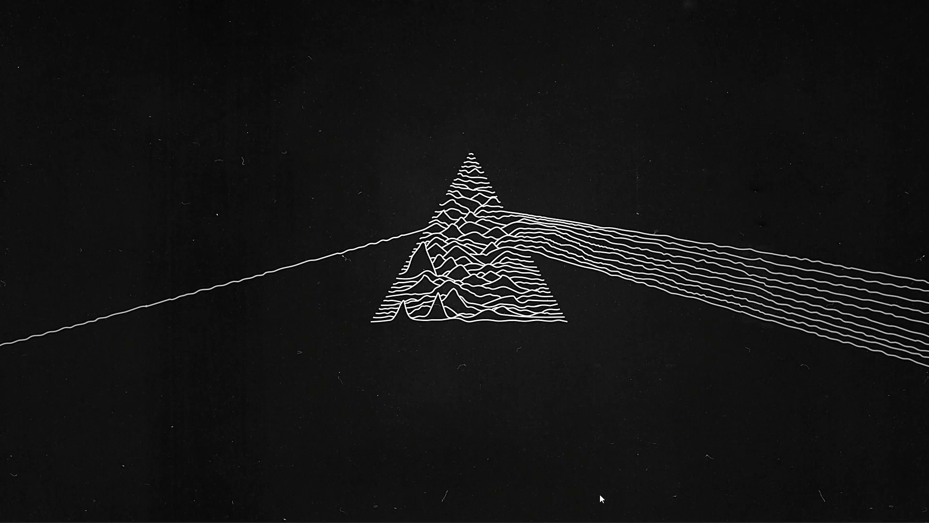
Switch to the Retouch4me website in Chrome, look over the homepage and open the Photoshop Panel product page.
{"action": "mouse_move", "coordinate": [600, 520]}
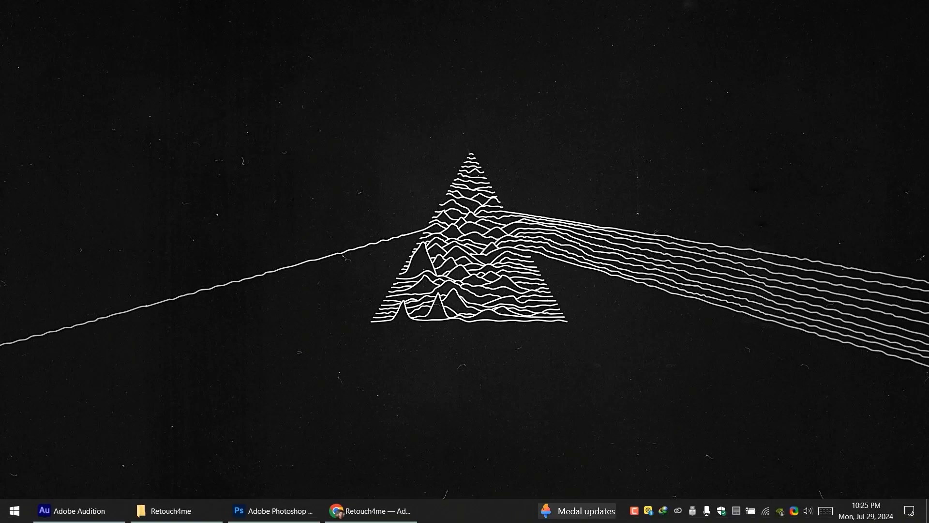
{"action": "left_click", "coordinate": [391, 518]}
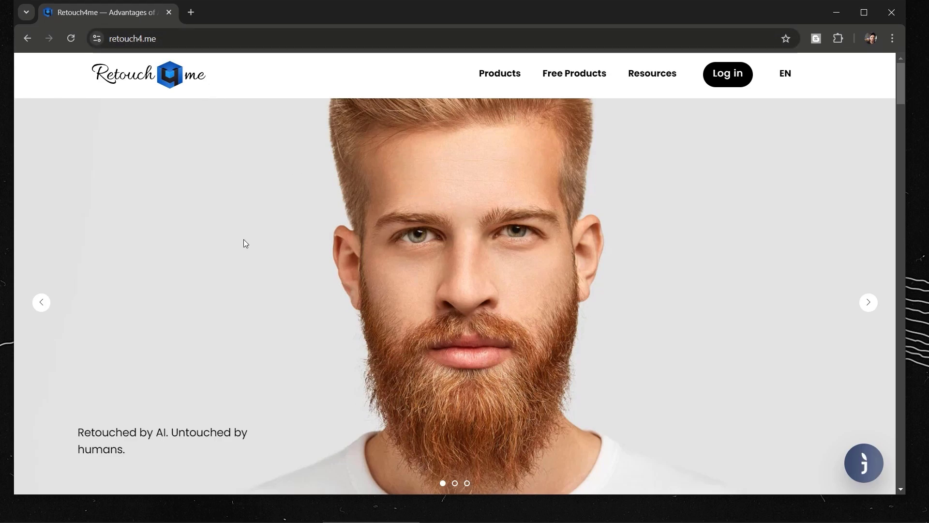
{"action": "scroll", "coordinate": [247, 242], "scroll_direction": "down", "scroll_amount": 3}
{"action": "scroll", "coordinate": [256, 242], "scroll_direction": "up", "scroll_amount": 3}
{"action": "scroll", "coordinate": [669, 256], "scroll_direction": "down", "scroll_amount": 3}
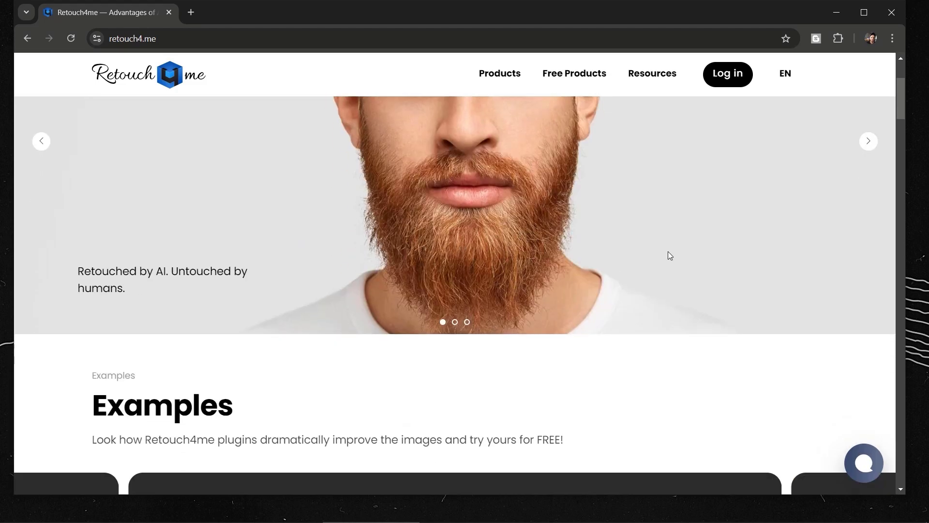
{"action": "mouse_move", "coordinate": [575, 73]}
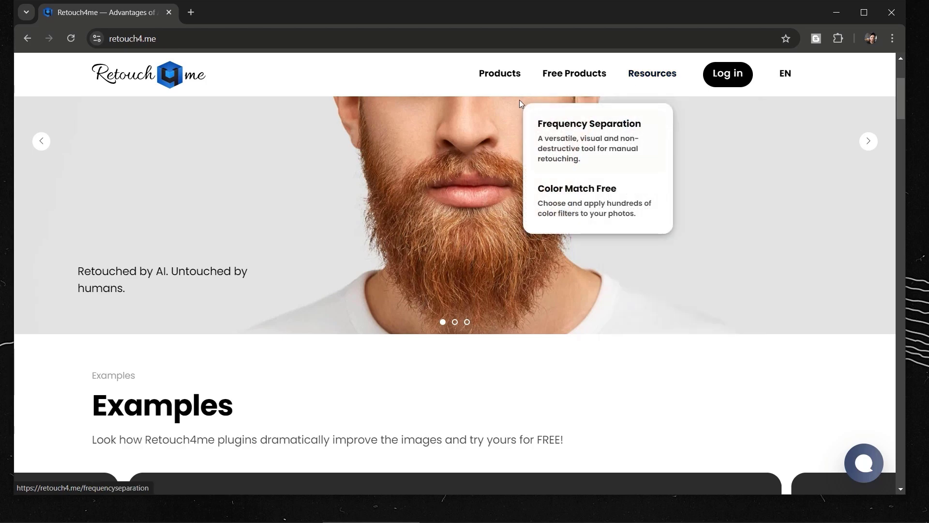
{"action": "mouse_move", "coordinate": [503, 85]}
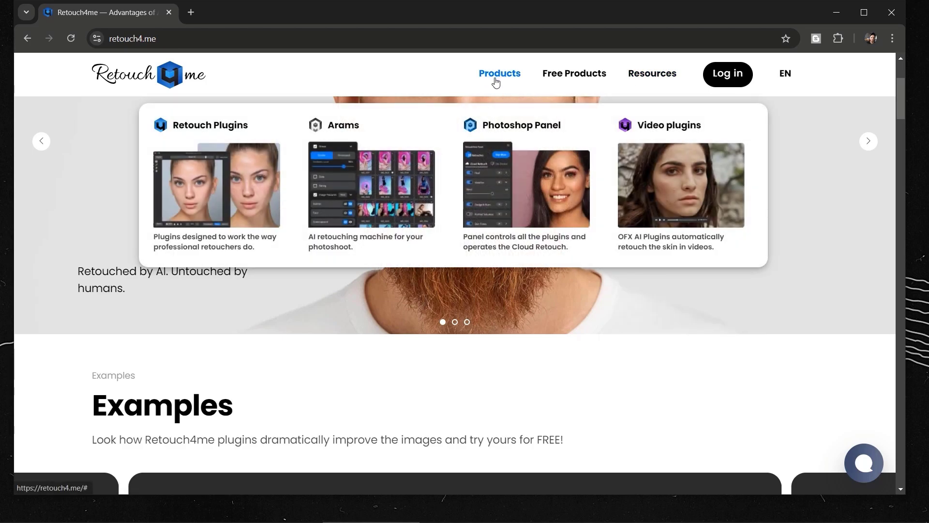
{"action": "left_click", "coordinate": [518, 158]}
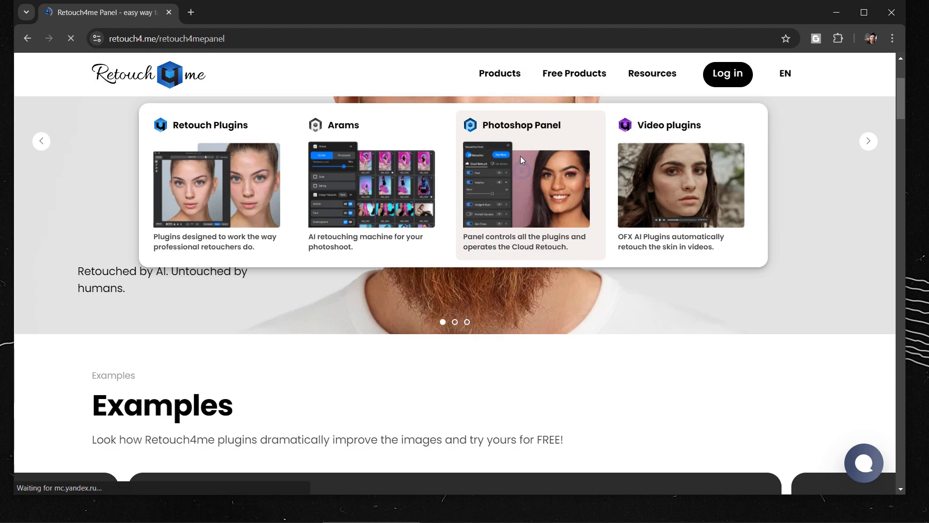
Review the Photoshop Panel product page's demo and benefits, and close the browser.
{"action": "scroll", "coordinate": [605, 201], "scroll_direction": "down", "scroll_amount": 2}
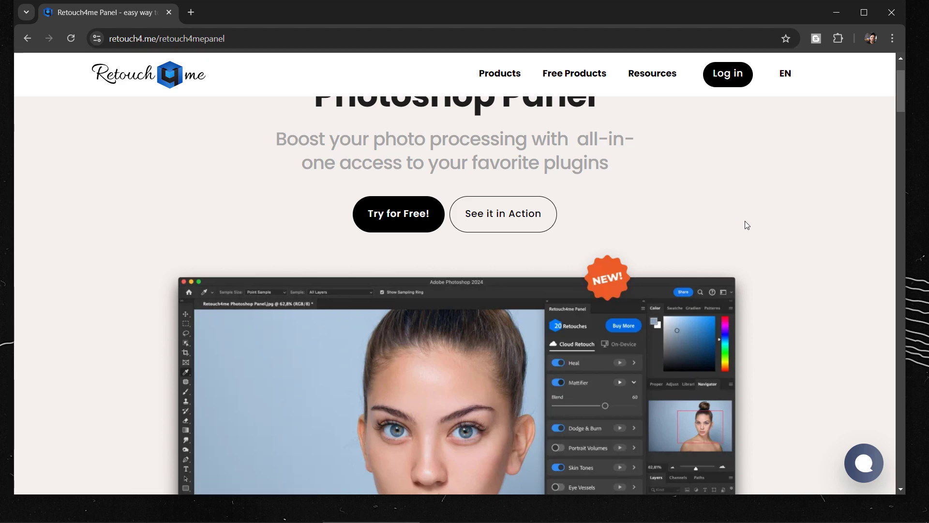
{"action": "scroll", "coordinate": [747, 225], "scroll_direction": "down", "scroll_amount": 10}
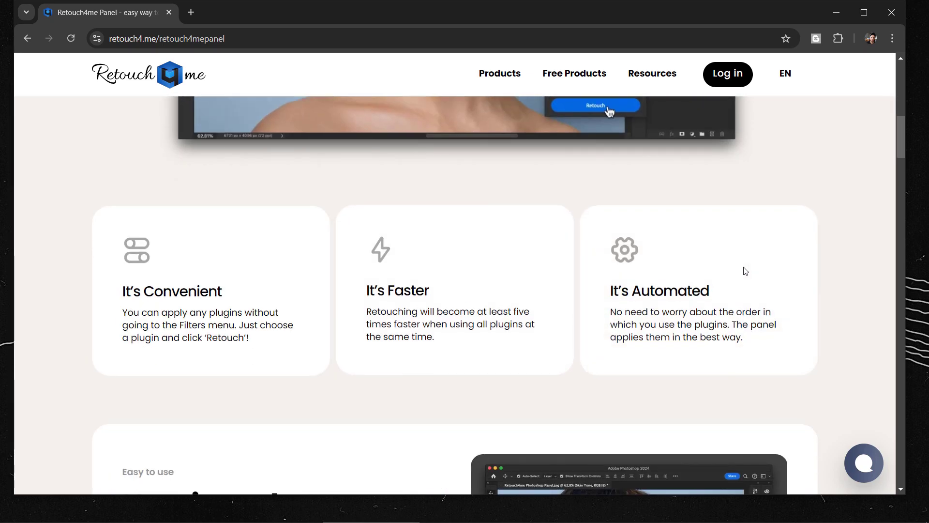
{"action": "scroll", "coordinate": [743, 268], "scroll_direction": "up", "scroll_amount": 12}
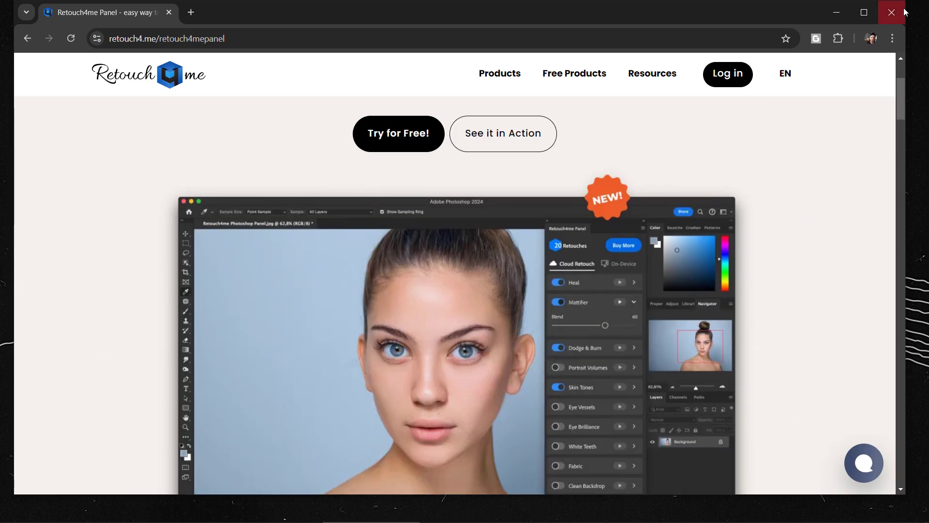
{"action": "left_click", "coordinate": [892, 12]}
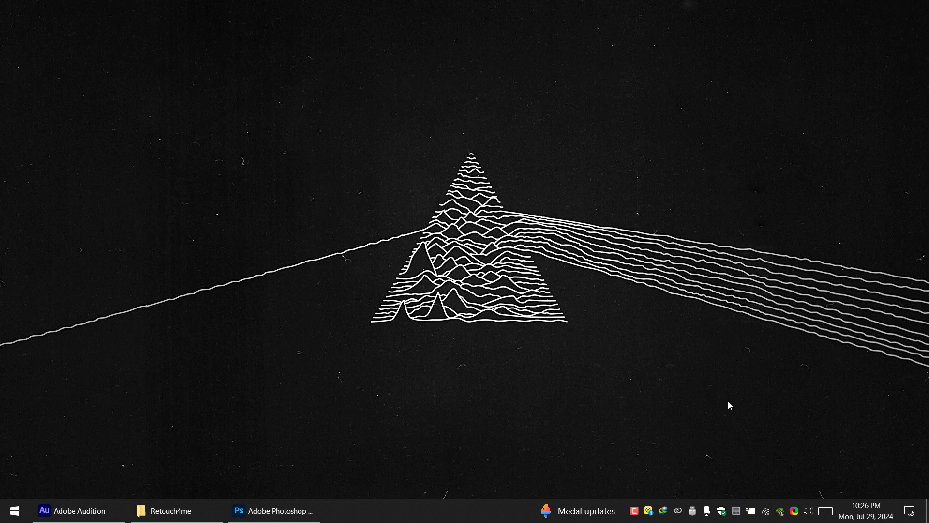
Open Creative Cloud Desktop and go to the Plugins section of Stock & Marketplace.
{"action": "left_click", "coordinate": [678, 510]}
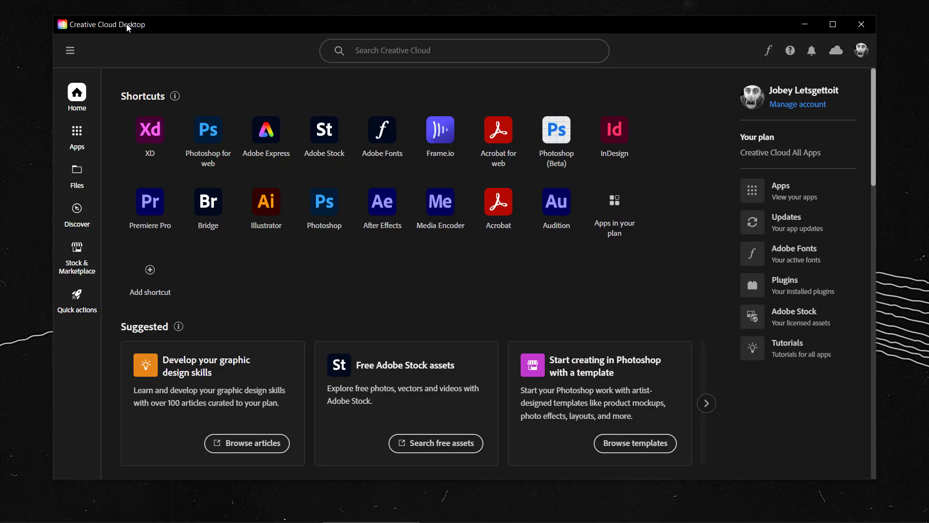
{"action": "left_click_drag", "start_coordinate": [129, 22], "coordinate": [225, 18]}
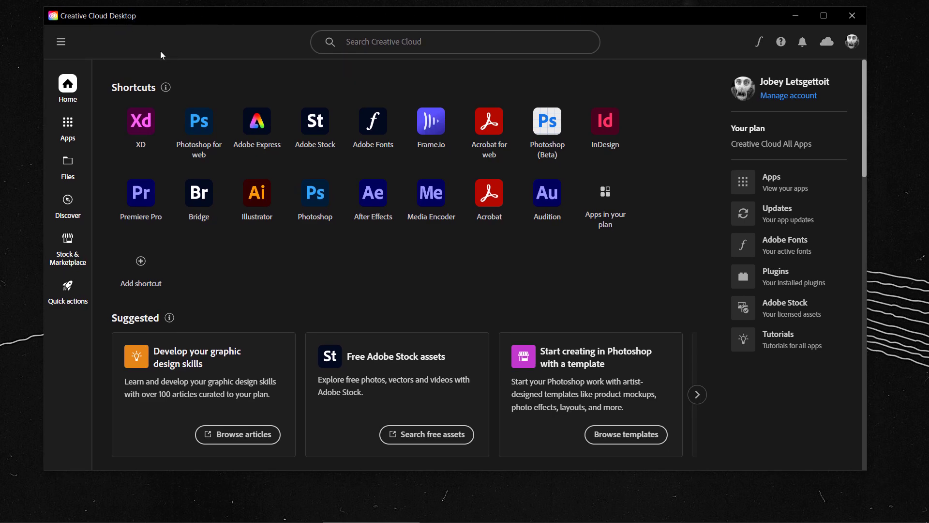
{"action": "left_click", "coordinate": [76, 249]}
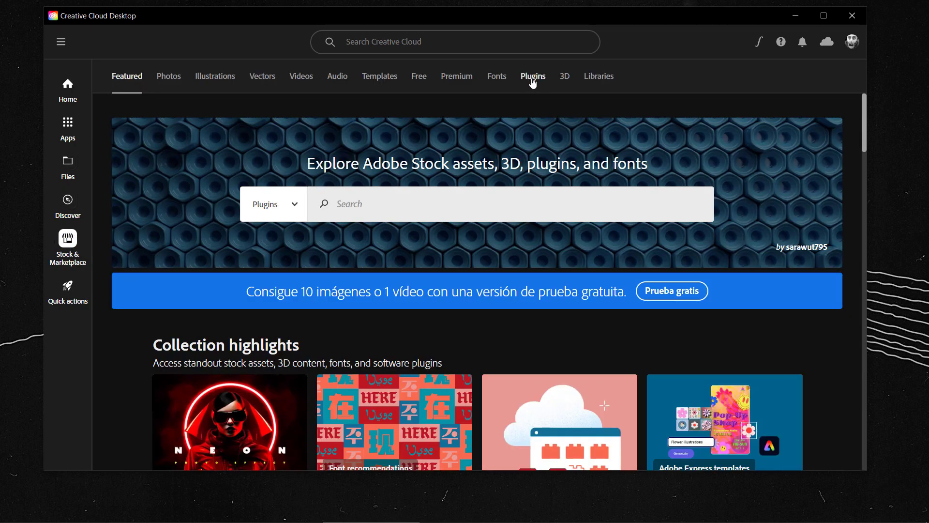
{"action": "left_click", "coordinate": [536, 79]}
Search the plugin marketplace for "Retouch4me".
{"action": "left_click", "coordinate": [364, 205]}
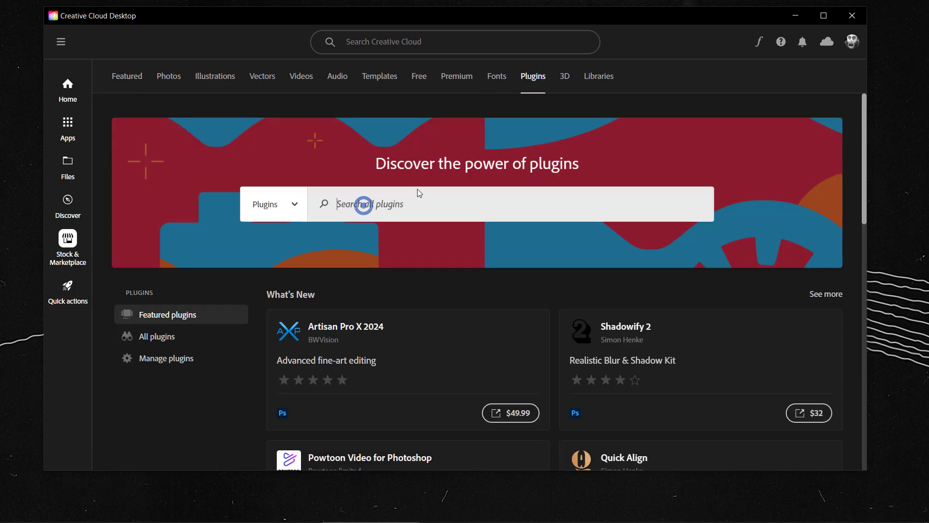
{"action": "type", "text": "R"}
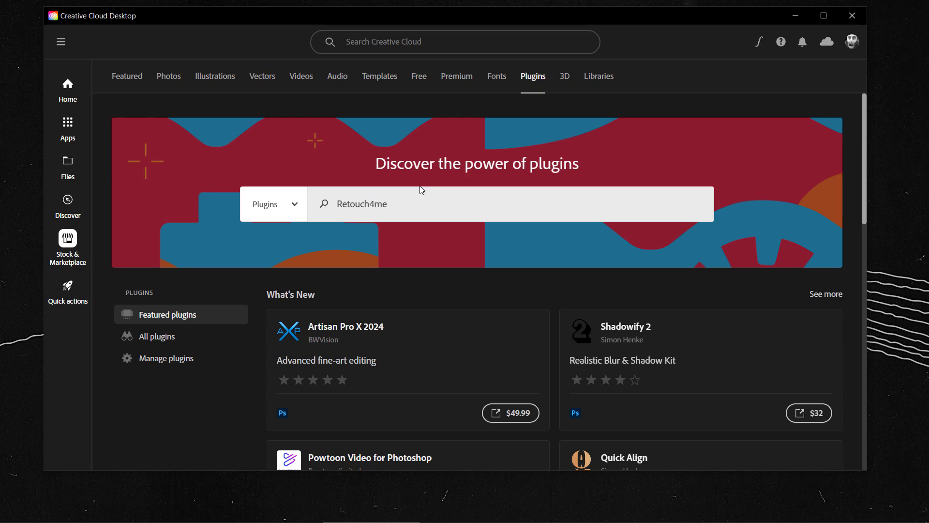
{"action": "type", "text": "etouch4me"}
{"action": "key", "text": "Return"}
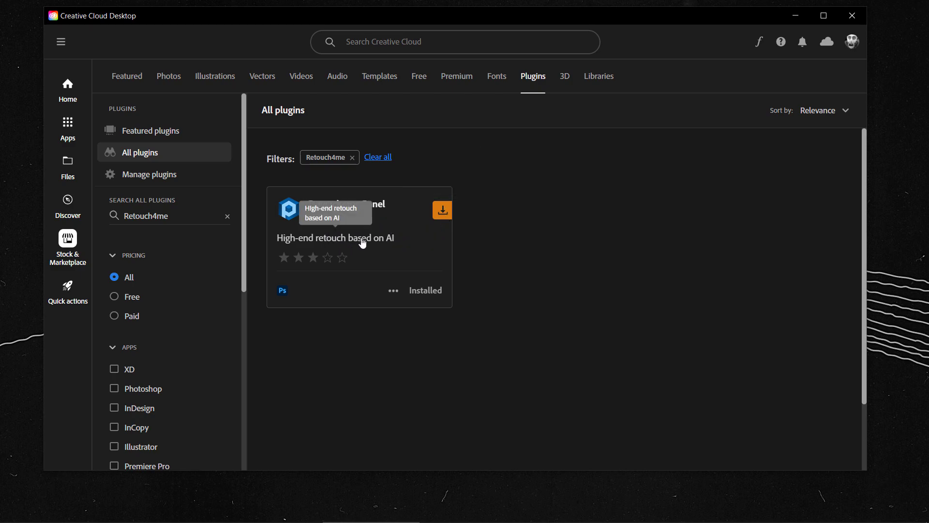
Open the Retouch4me Panel plugin's page, review its details and close Creative Cloud Desktop.
{"action": "left_click", "coordinate": [361, 209]}
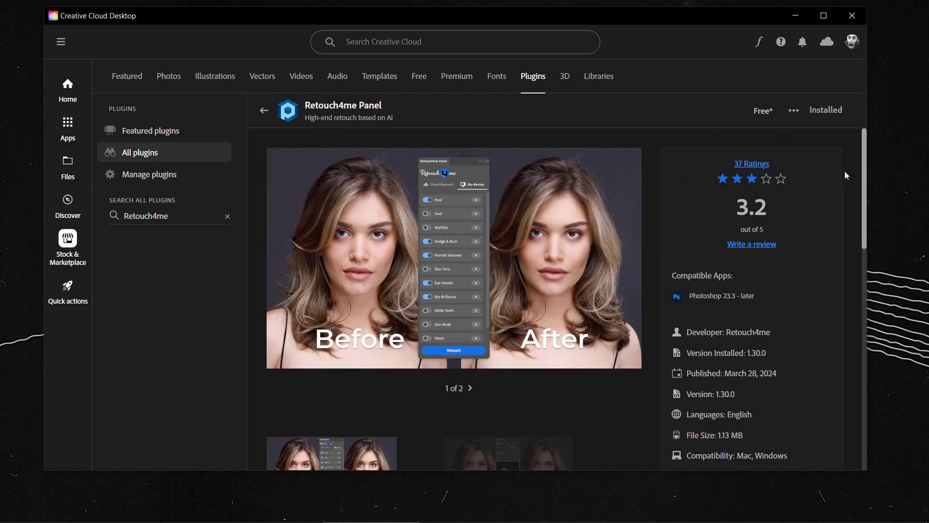
{"action": "scroll", "coordinate": [631, 261], "scroll_direction": "down", "scroll_amount": 4}
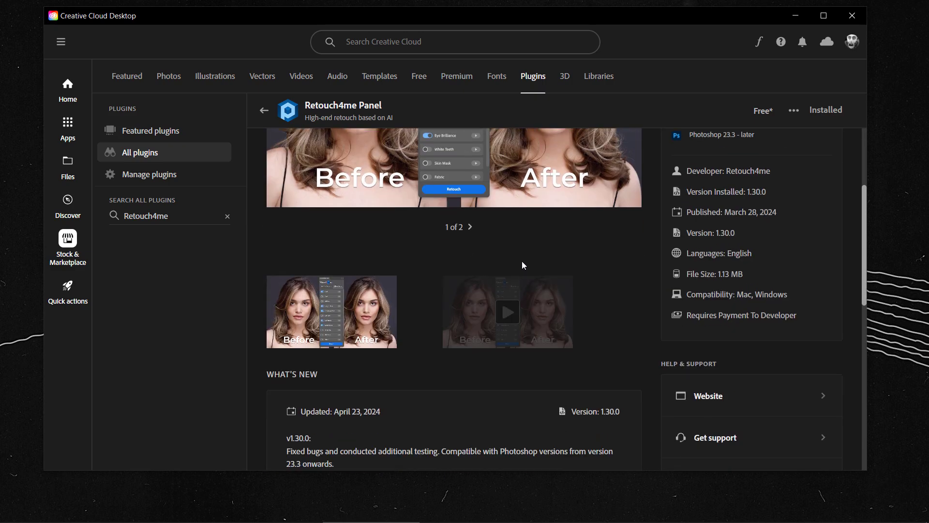
{"action": "scroll", "coordinate": [522, 261], "scroll_direction": "up", "scroll_amount": 4}
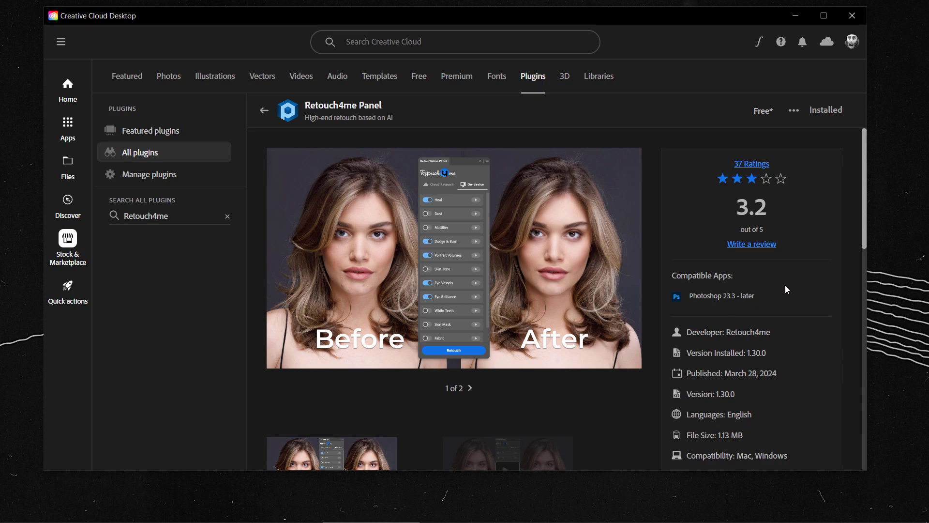
{"action": "left_click", "coordinate": [853, 16]}
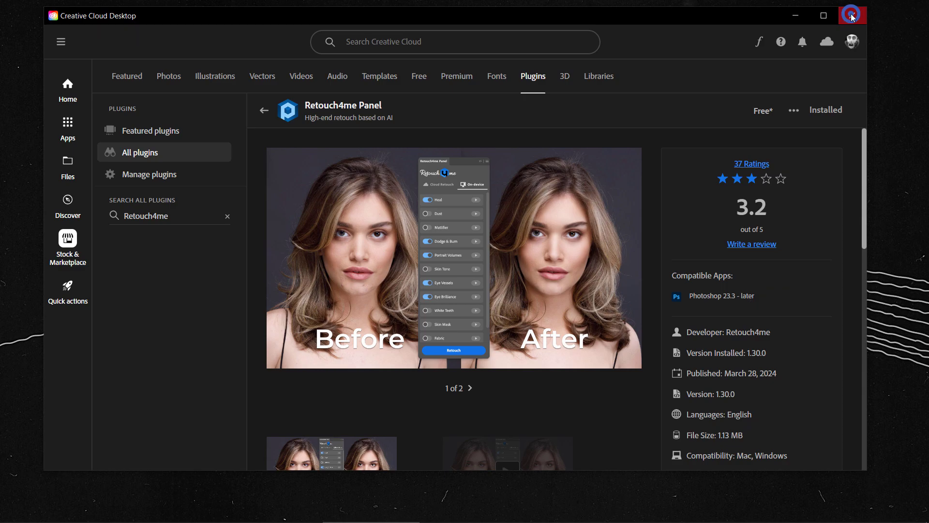
Switch to Photoshop, show the Retouch4me Panel with Dodge & Burn collapsed, and look over its On-device and Cloud Retouch lists.
{"action": "left_click", "coordinate": [292, 512]}
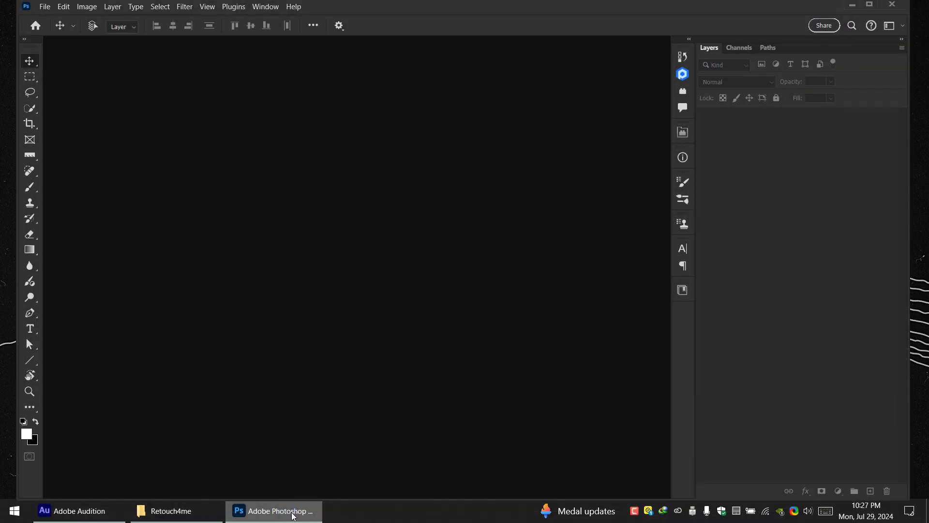
{"action": "left_click", "coordinate": [683, 74]}
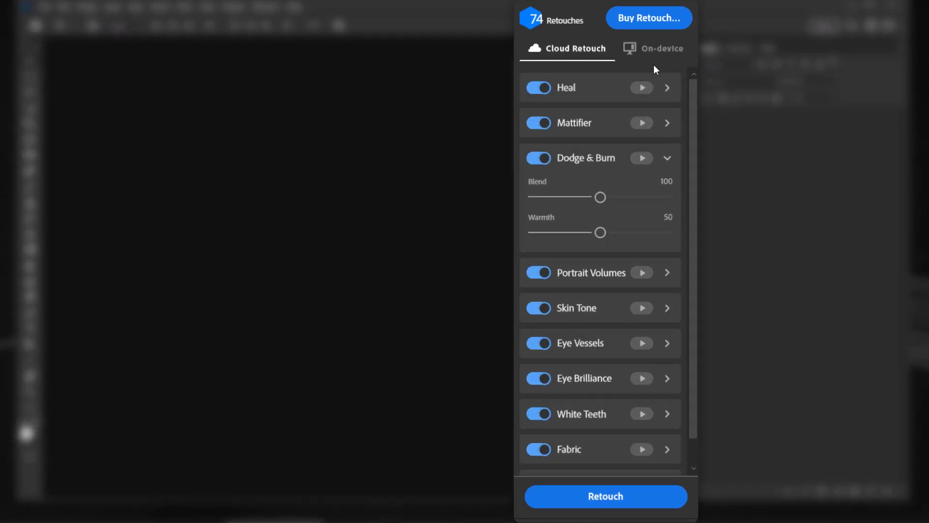
{"action": "left_click", "coordinate": [667, 158]}
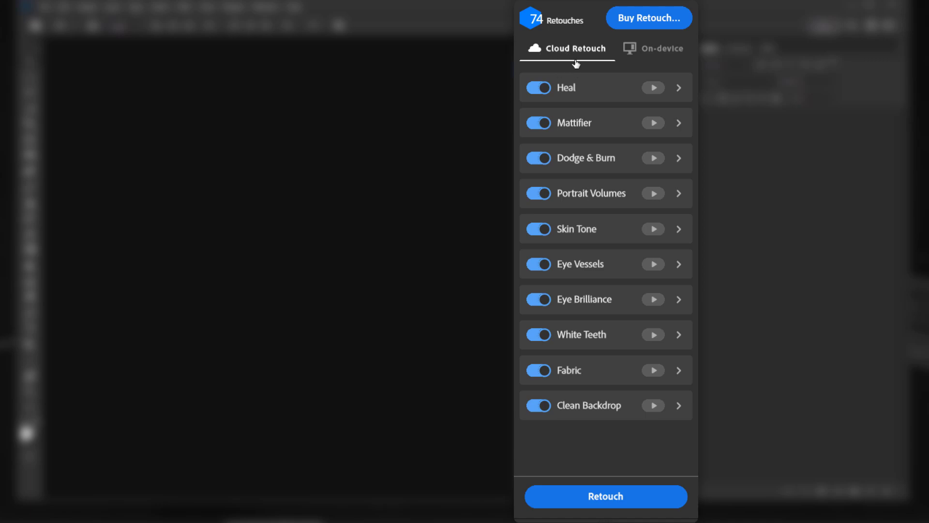
{"action": "left_click", "coordinate": [664, 50]}
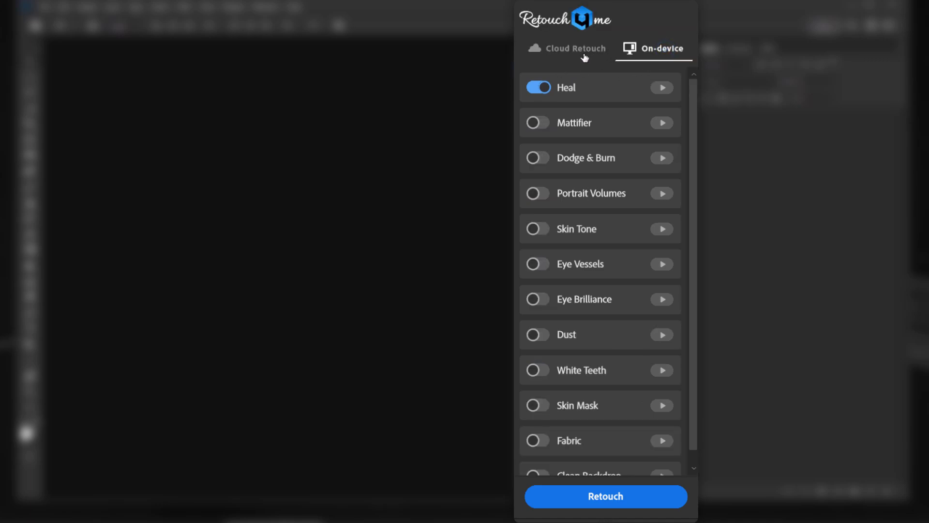
{"action": "left_click", "coordinate": [574, 47]}
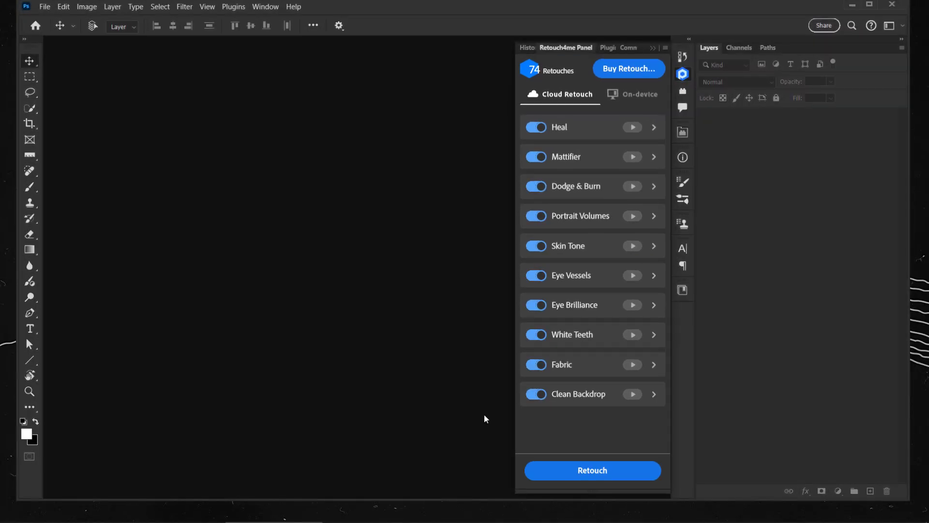
Open the full-length photo of the woman in black from the Retouch4me folder in Photoshop.
{"action": "left_click", "coordinate": [171, 511]}
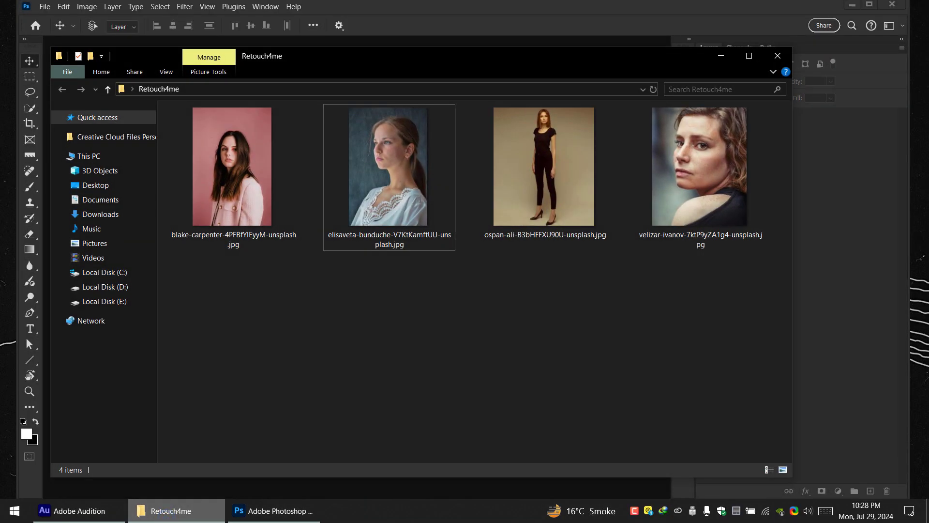
{"action": "left_click", "coordinate": [521, 178]}
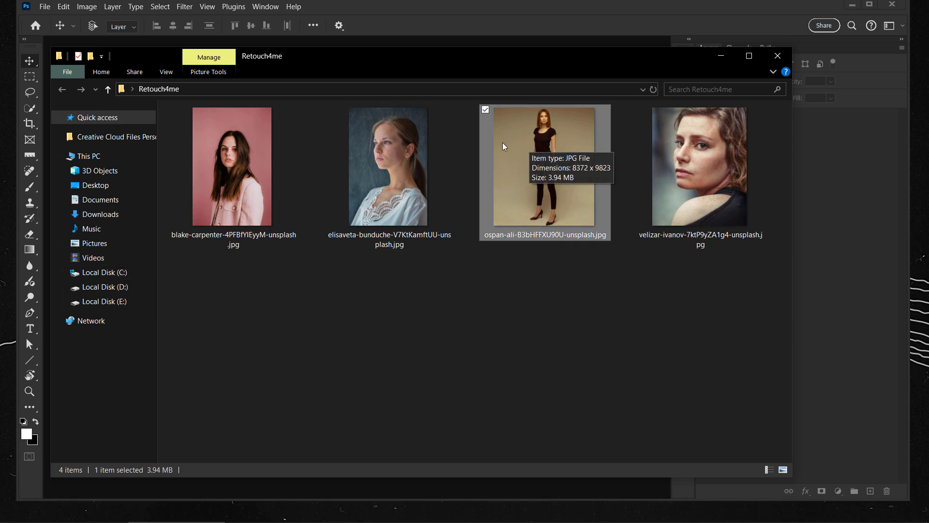
{"action": "left_click_drag", "start_coordinate": [502, 69], "coordinate": [665, 87]}
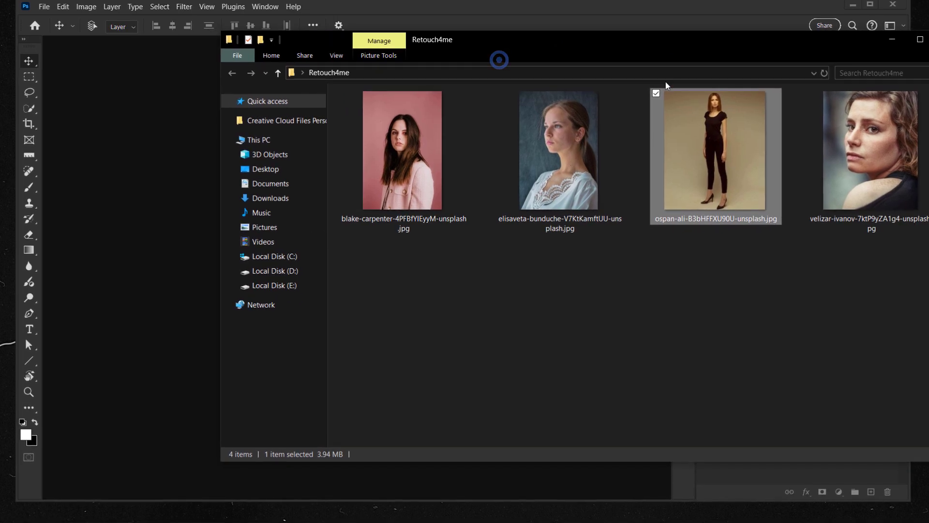
{"action": "left_click_drag", "start_coordinate": [680, 141], "coordinate": [126, 216]}
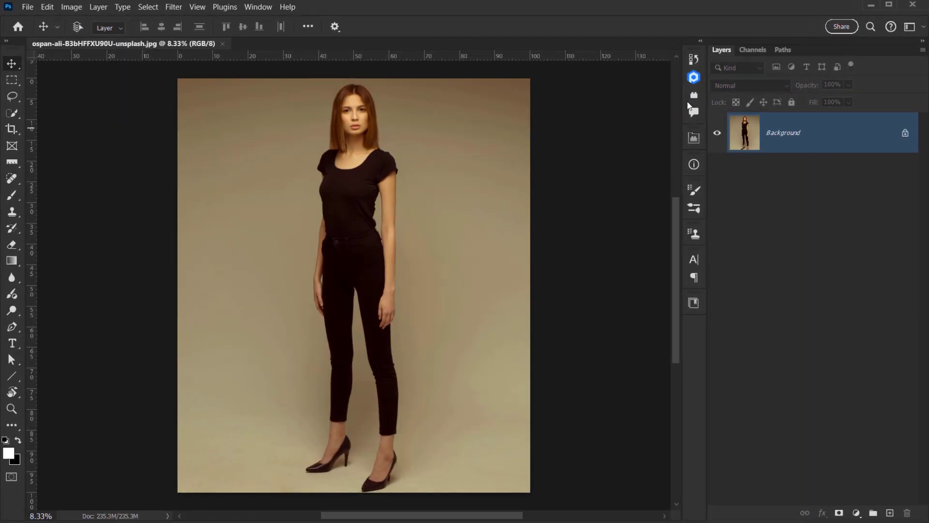
Run the Clean Backdrop cloud retouch on the photo with Blend at 100 and Automask on.
{"action": "left_click", "coordinate": [693, 79]}
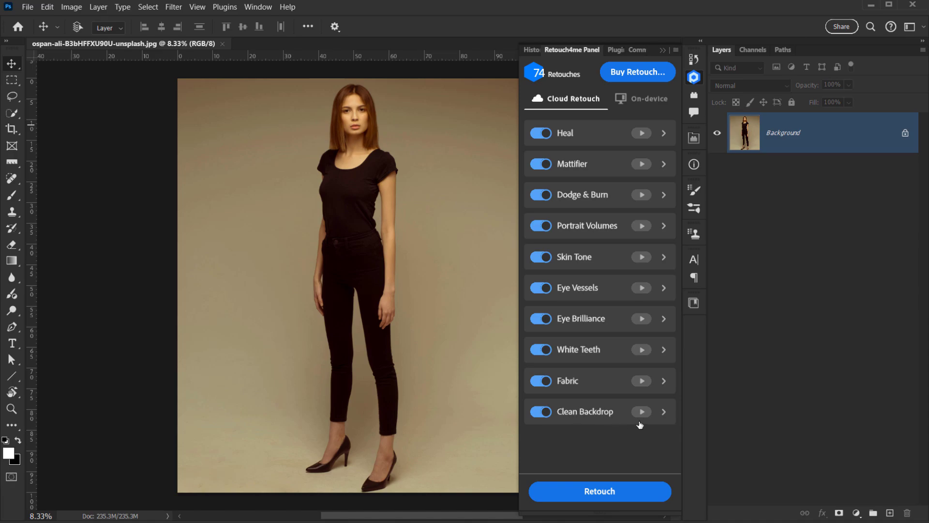
{"action": "left_click", "coordinate": [664, 413]}
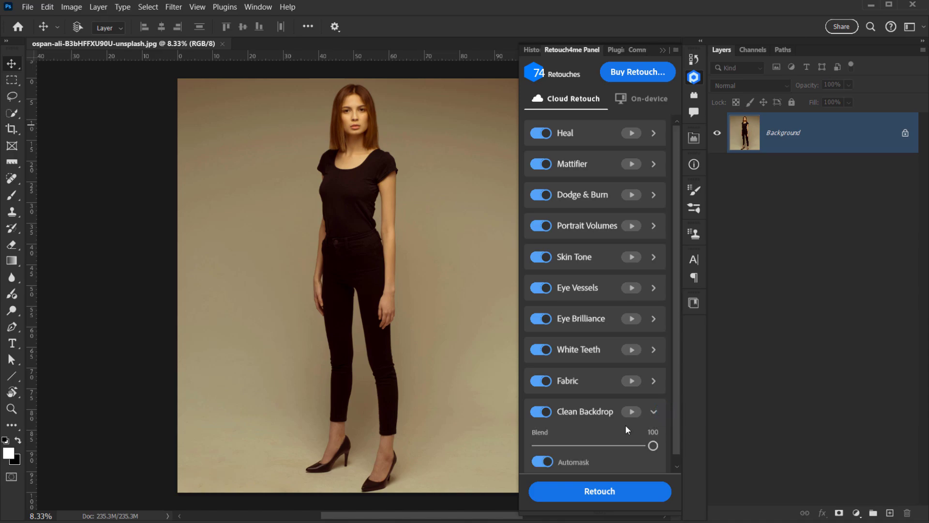
{"action": "scroll", "coordinate": [622, 422], "scroll_direction": "down", "scroll_amount": 1}
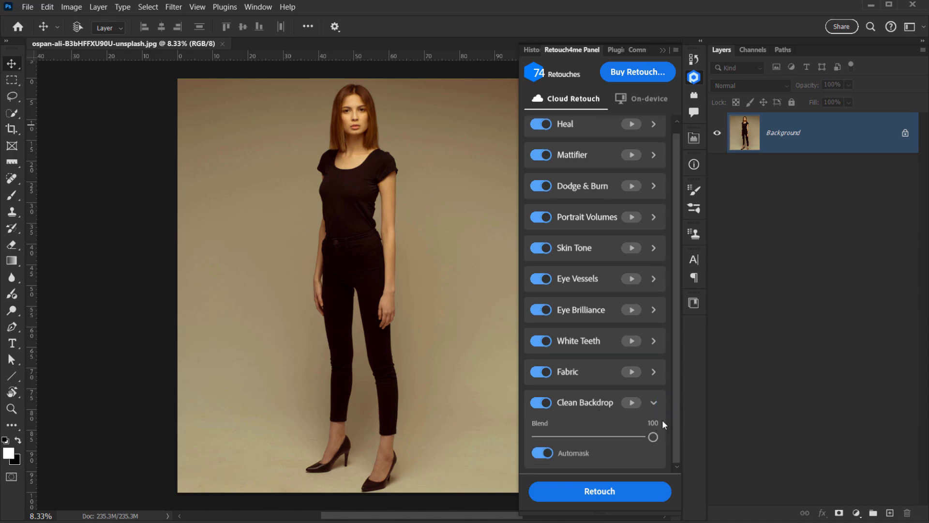
{"action": "left_click_drag", "start_coordinate": [656, 438], "coordinate": [577, 426]}
{"action": "left_click_drag", "start_coordinate": [654, 435], "coordinate": [603, 442]}
{"action": "left_click", "coordinate": [543, 455]}
{"action": "left_click", "coordinate": [546, 457]}
{"action": "left_click", "coordinate": [633, 409]}
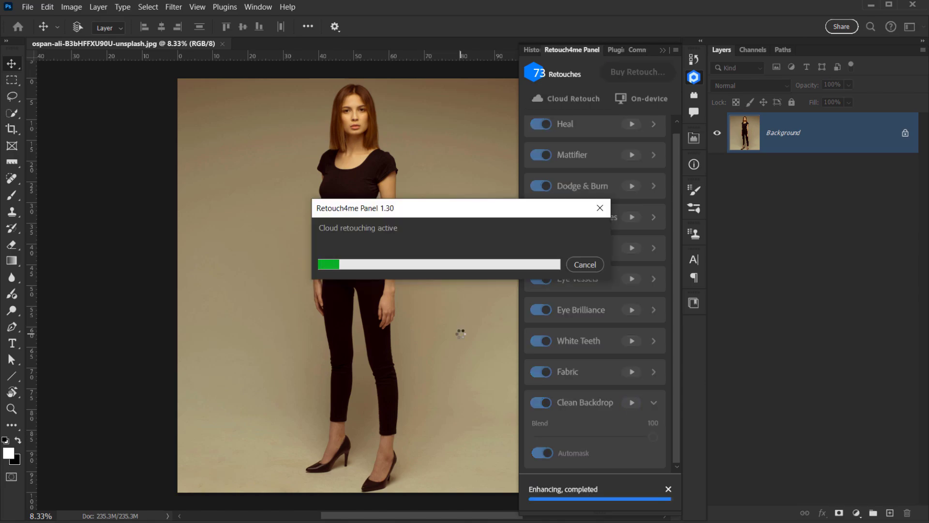
Examine the retouched backdrop around the woman, from her head down to the floor beside her shoes.
{"action": "scroll", "coordinate": [326, 307], "scroll_direction": "up", "scroll_amount": 5}
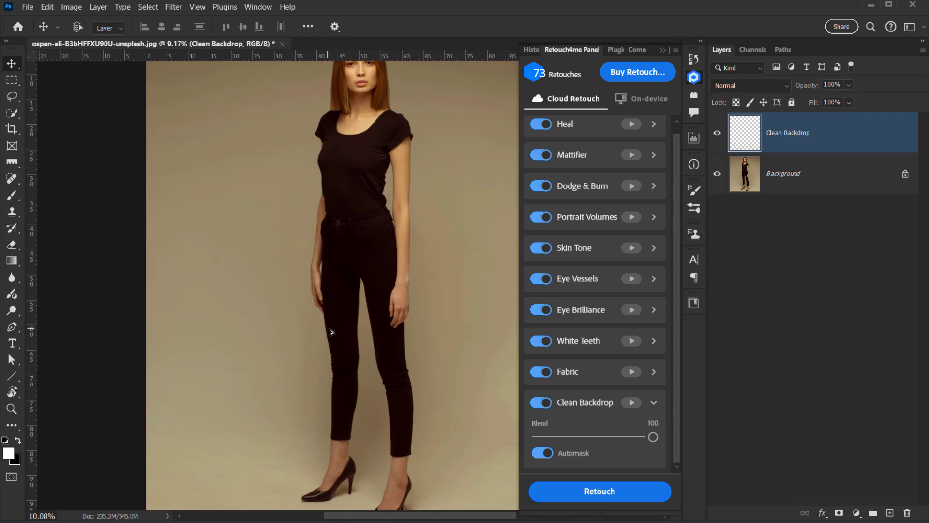
{"action": "left_click", "coordinate": [358, 213]}
{"action": "left_click_drag", "start_coordinate": [321, 304], "coordinate": [305, 338]}
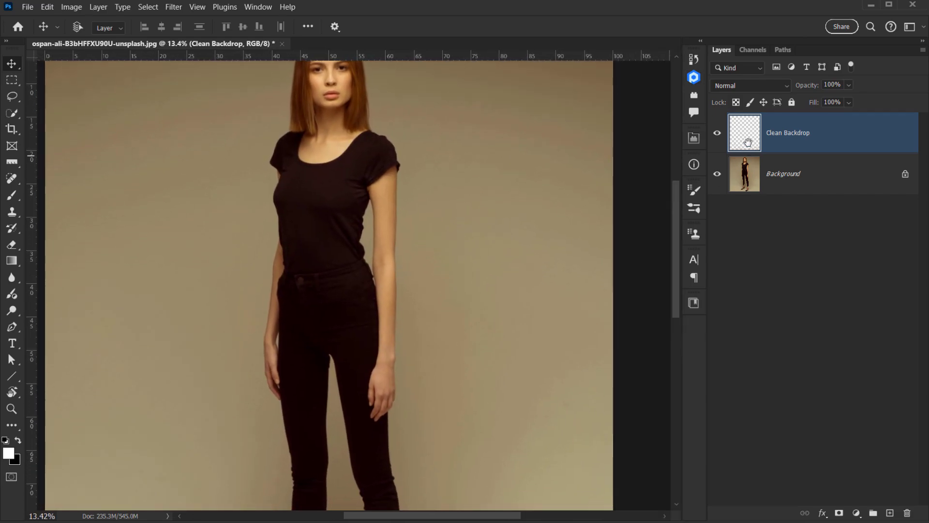
{"action": "left_click_drag", "start_coordinate": [533, 152], "coordinate": [502, 238]}
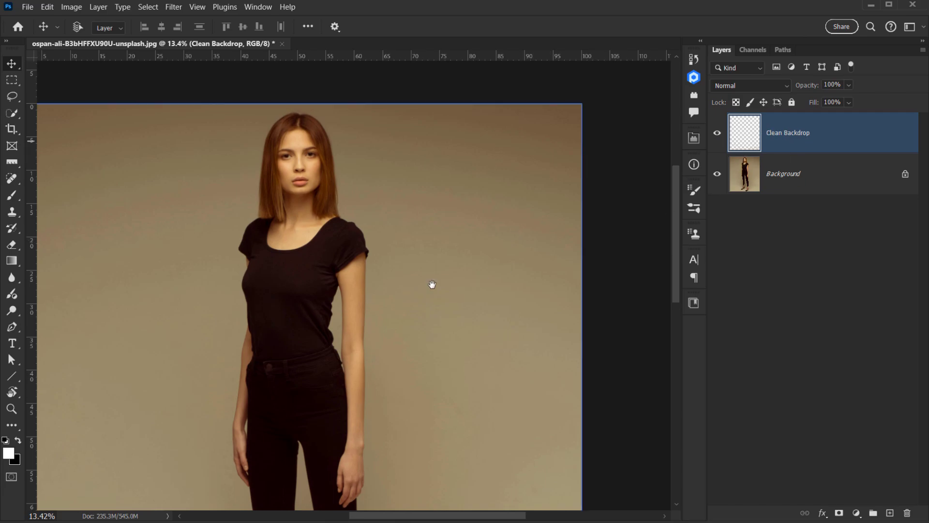
{"action": "left_click_drag", "start_coordinate": [321, 326], "coordinate": [443, 118]}
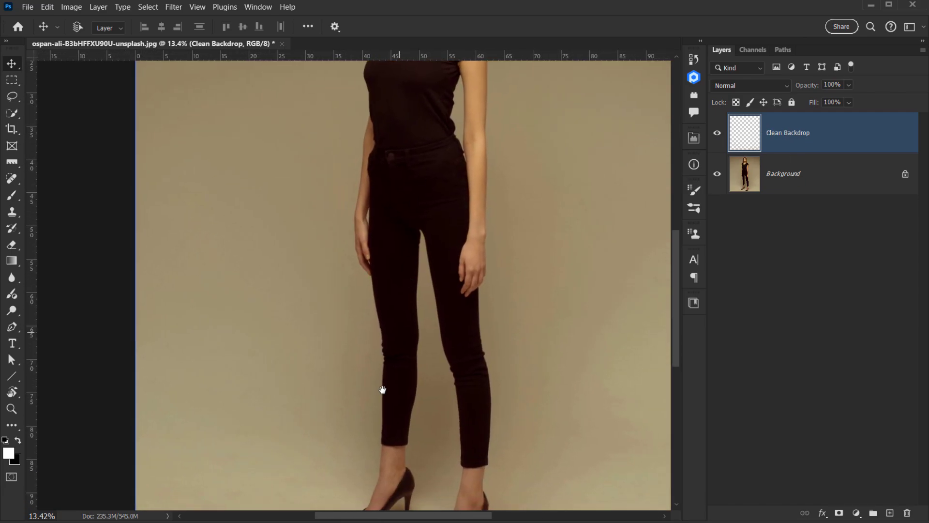
{"action": "left_click_drag", "start_coordinate": [387, 385], "coordinate": [417, 305]}
{"action": "scroll", "coordinate": [269, 415], "scroll_direction": "up", "scroll_amount": 3}
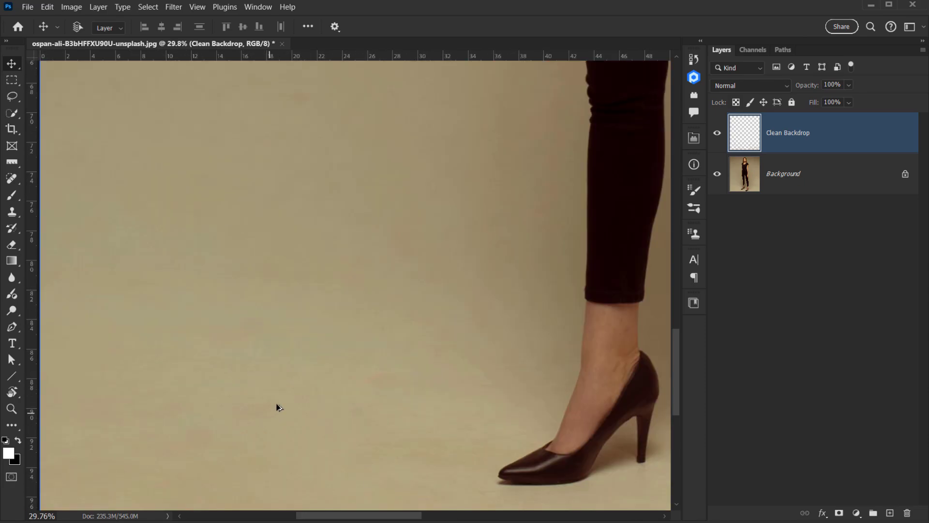
{"action": "scroll", "coordinate": [338, 363], "scroll_direction": "up", "scroll_amount": 3}
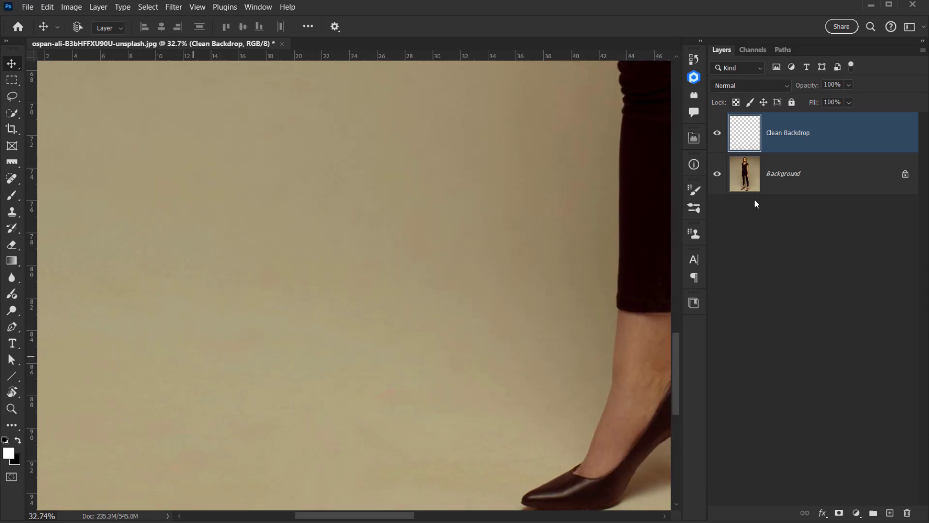
Compare the floor area of the backdrop up close with the Clean Backdrop layer hidden and shown again.
{"action": "left_click", "coordinate": [718, 132]}
{"action": "scroll", "coordinate": [232, 421], "scroll_direction": "up", "scroll_amount": 2}
{"action": "scroll", "coordinate": [237, 420], "scroll_direction": "up", "scroll_amount": 1}
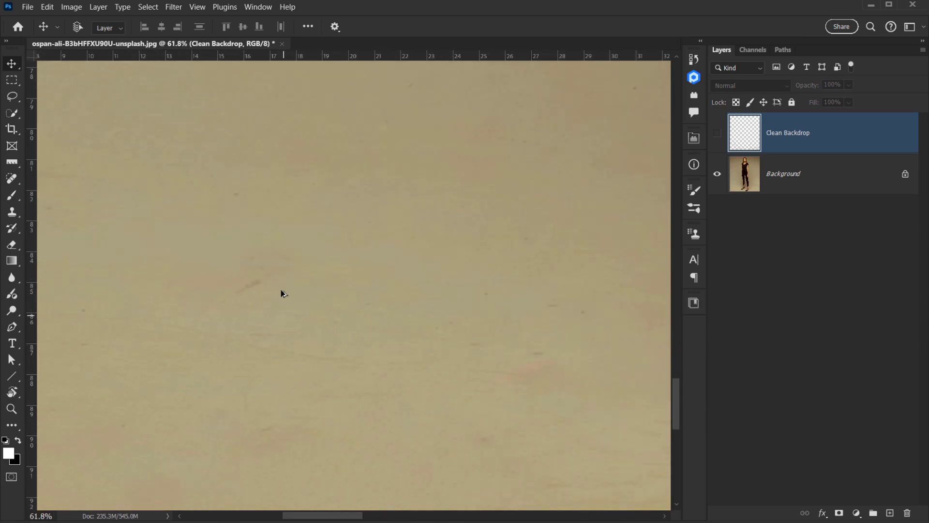
{"action": "left_click_drag", "start_coordinate": [275, 354], "coordinate": [457, 322]}
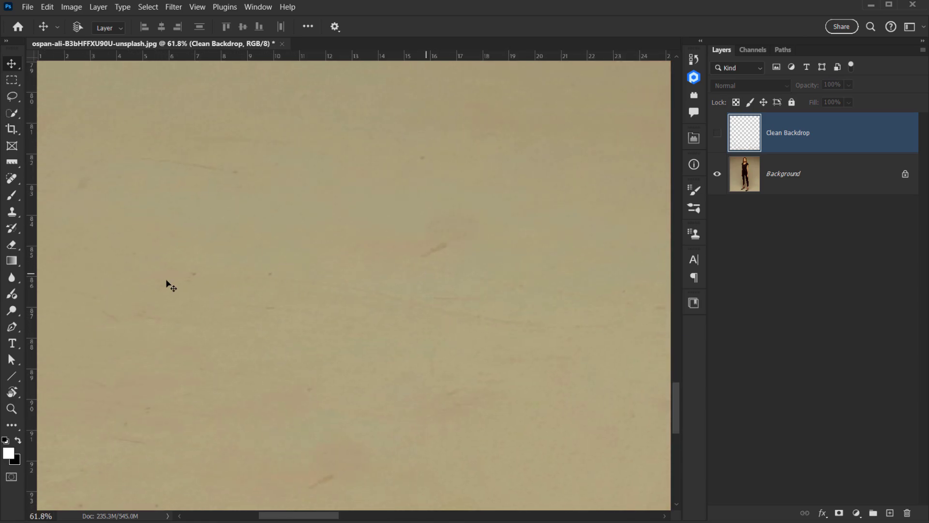
{"action": "scroll", "coordinate": [236, 305], "scroll_direction": "down", "scroll_amount": 2}
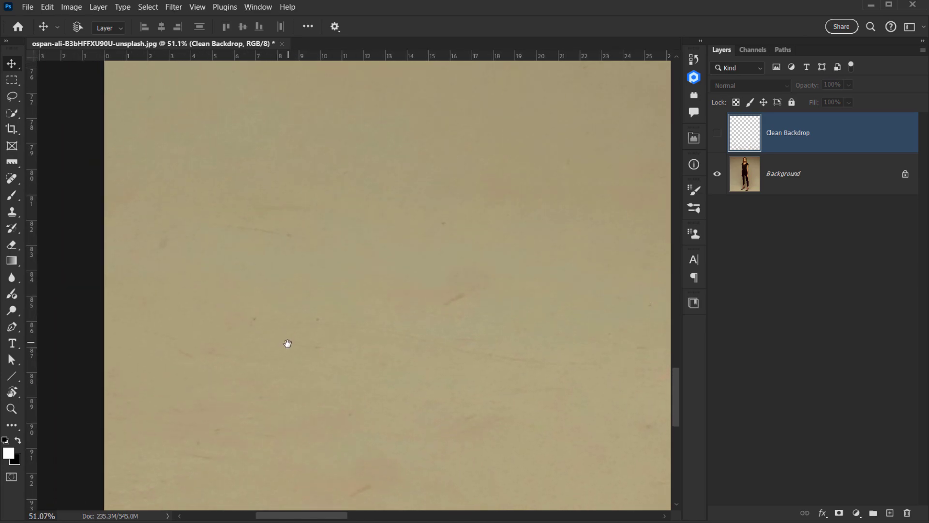
{"action": "left_click", "coordinate": [719, 136]}
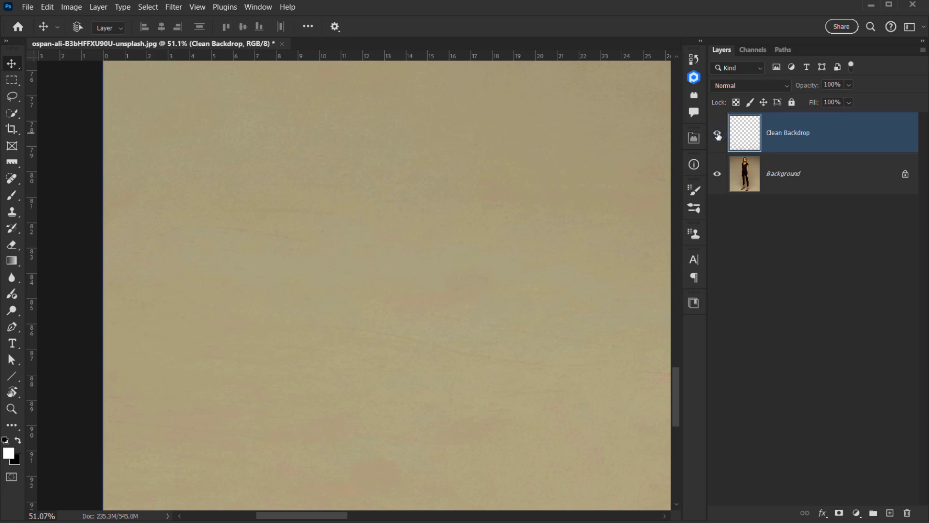
Inspect the cleaned floor at high magnification, then review the backdrop across the whole full-length photo.
{"action": "scroll", "coordinate": [419, 388], "scroll_direction": "up", "scroll_amount": 4}
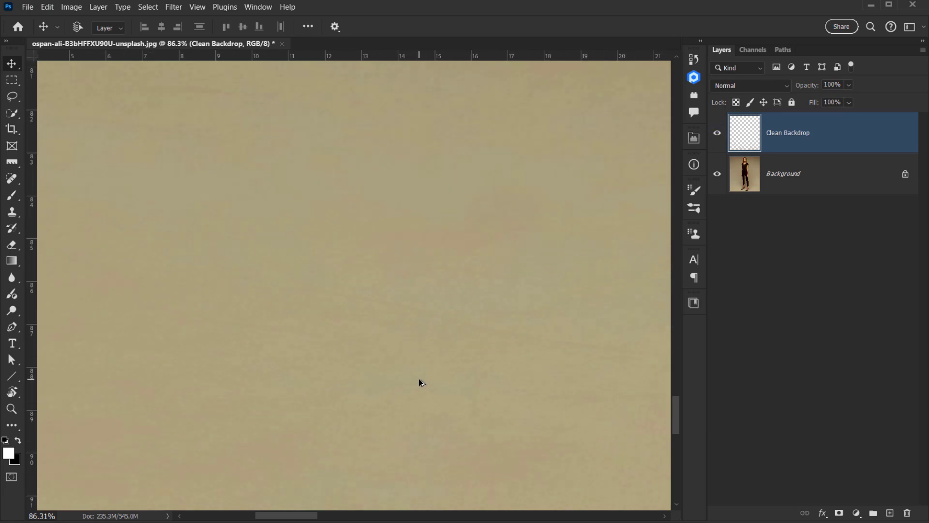
{"action": "scroll", "coordinate": [420, 374], "scroll_direction": "down", "scroll_amount": 4}
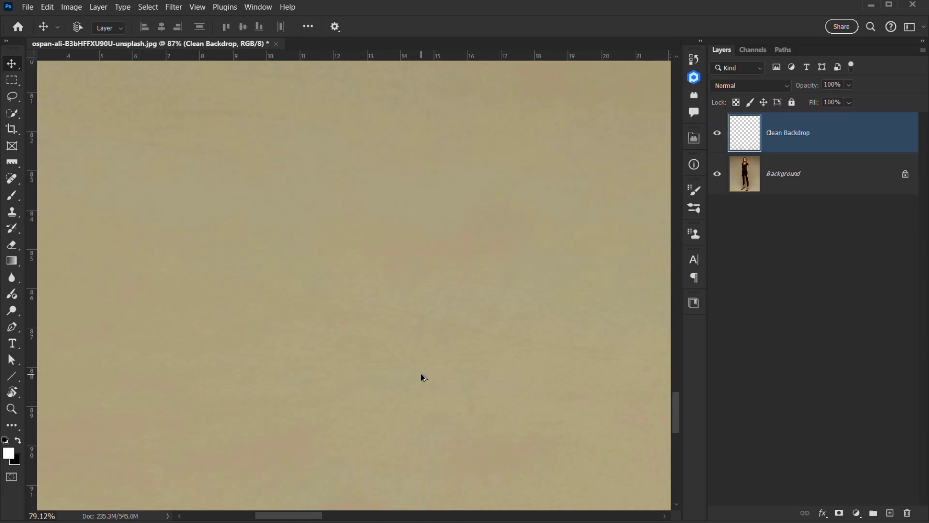
{"action": "left_click_drag", "start_coordinate": [508, 316], "coordinate": [332, 278]}
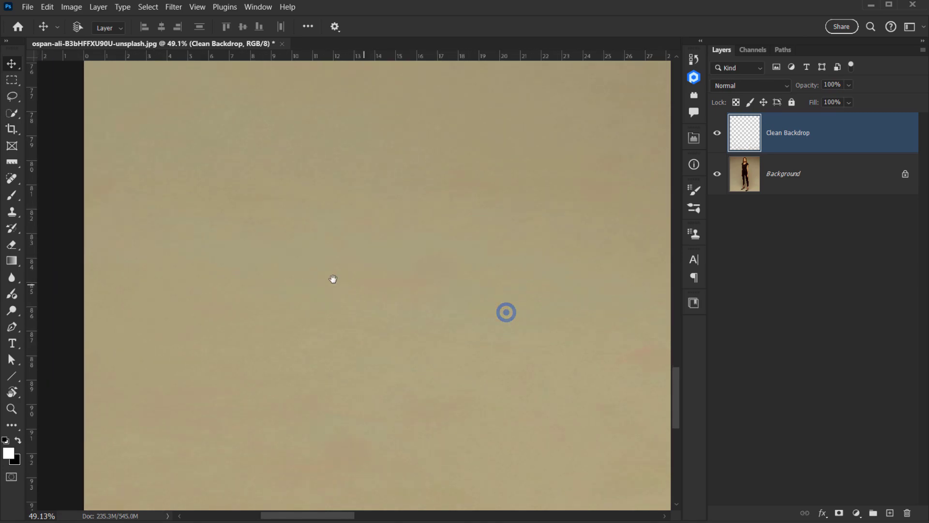
{"action": "scroll", "coordinate": [291, 271], "scroll_direction": "down", "scroll_amount": 2}
{"action": "scroll", "coordinate": [449, 347], "scroll_direction": "down", "scroll_amount": 2}
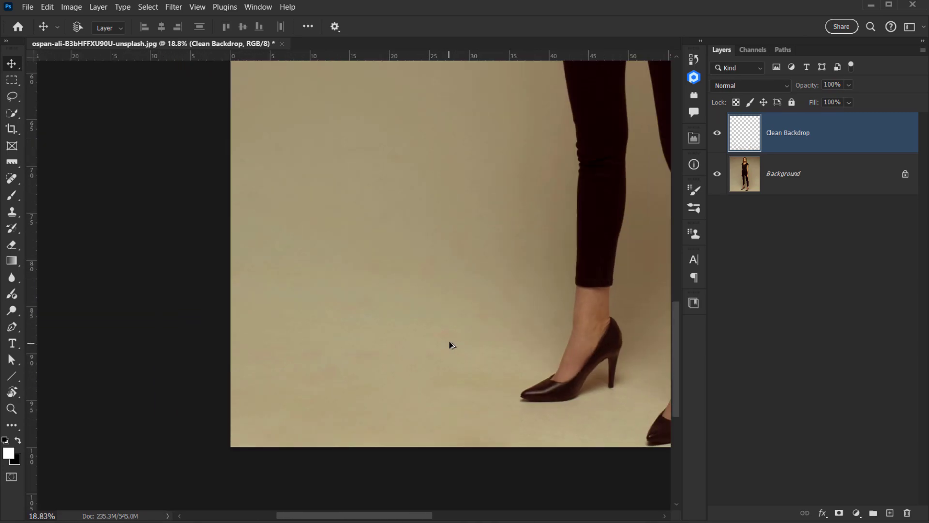
{"action": "left_click_drag", "start_coordinate": [548, 257], "coordinate": [294, 518]}
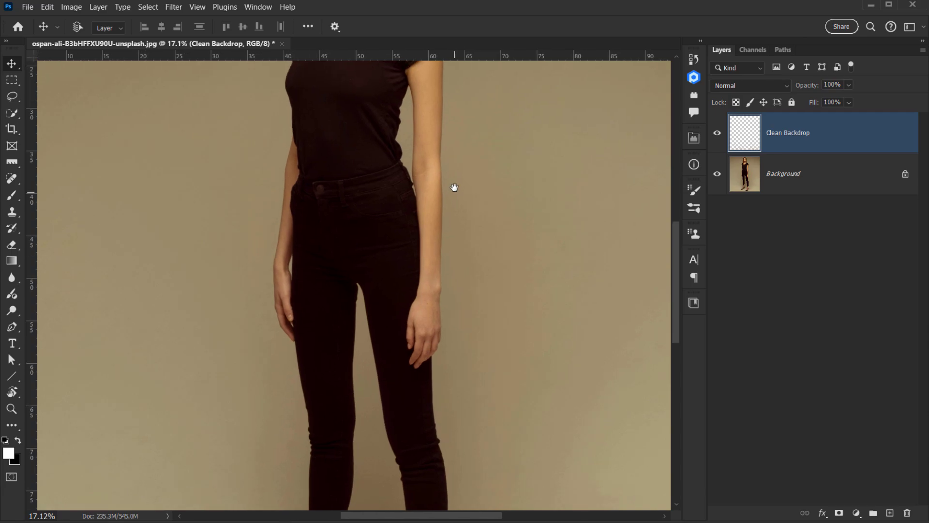
{"action": "left_click_drag", "start_coordinate": [452, 187], "coordinate": [413, 419]}
{"action": "scroll", "coordinate": [367, 347], "scroll_direction": "down", "scroll_amount": 1}
{"action": "scroll", "coordinate": [364, 342], "scroll_direction": "down", "scroll_amount": 3}
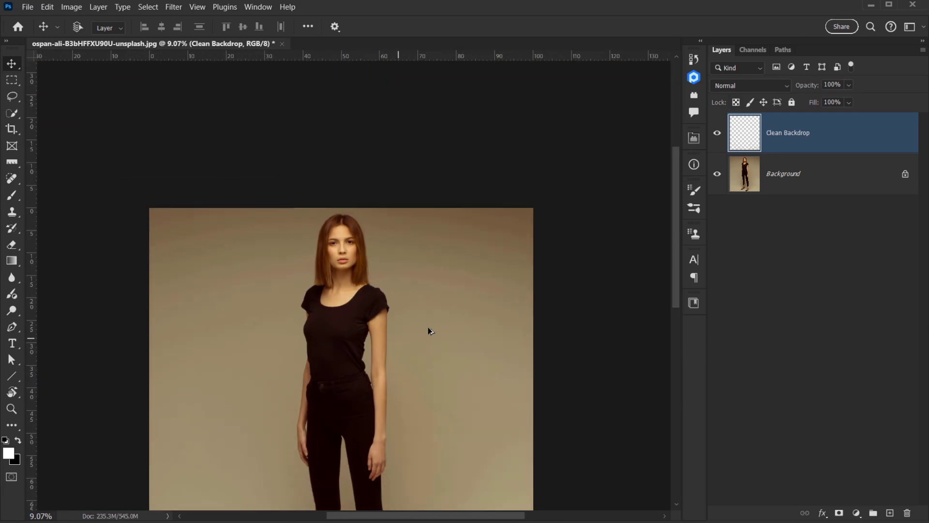
{"action": "scroll", "coordinate": [431, 329], "scroll_direction": "down", "scroll_amount": 1}
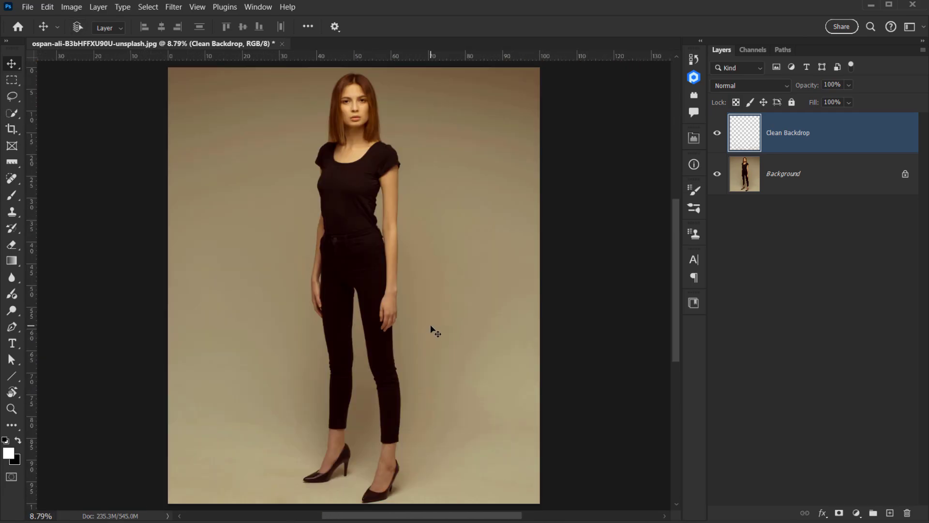
Show the Retouch4me Panel again and close the full-length photo without saving it.
{"action": "left_click", "coordinate": [694, 79]}
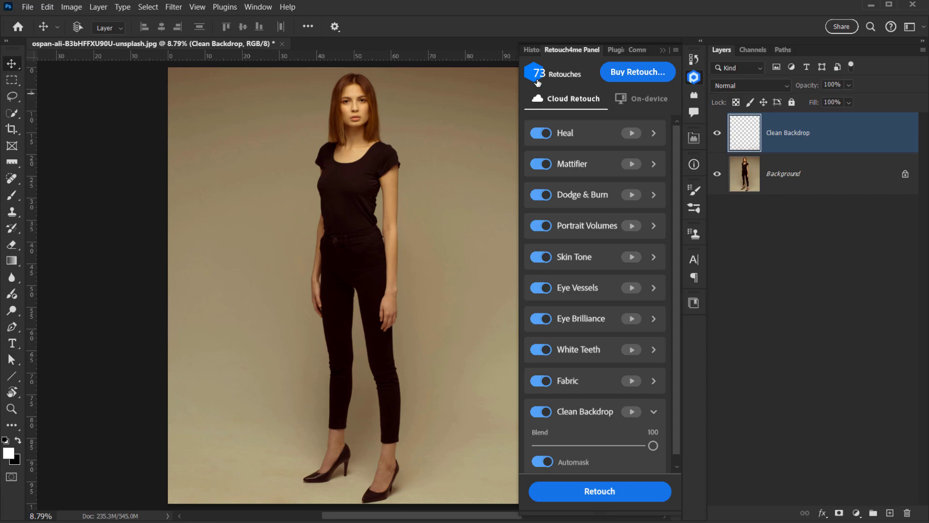
{"action": "left_click", "coordinate": [281, 44]}
{"action": "left_click", "coordinate": [477, 214]}
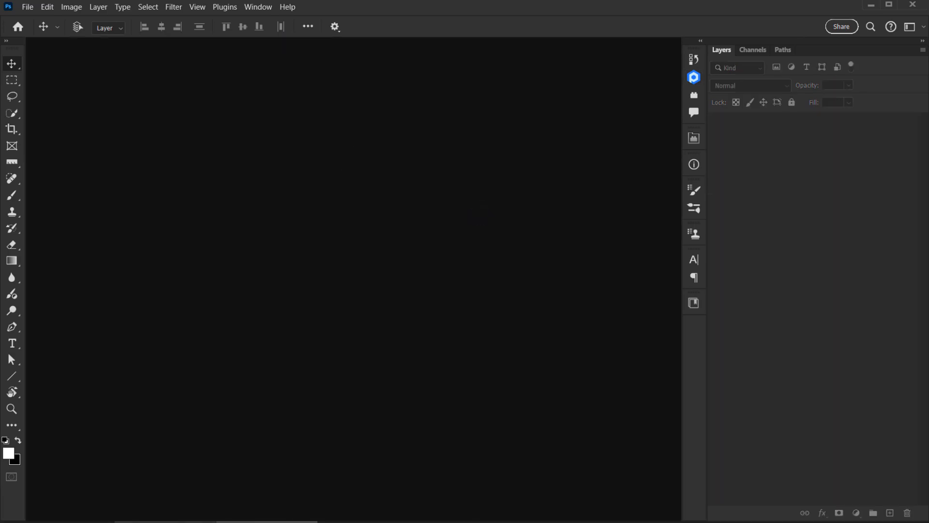
Open the portrait of the woman in the white lace blouse from the Retouch4me folder in Photoshop and show the Retouch4me Panel.
{"action": "key", "text": "alt+Tab"}
{"action": "left_click", "coordinate": [589, 170]}
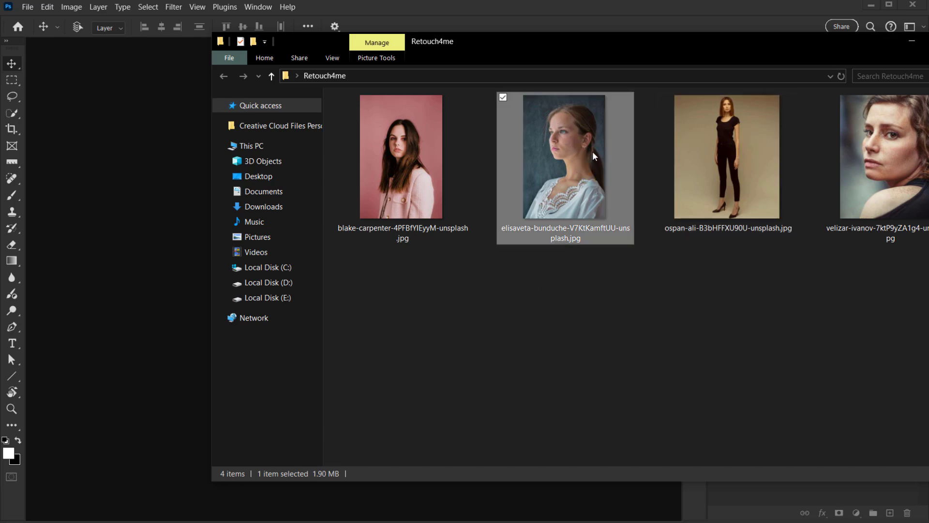
{"action": "left_click_drag", "start_coordinate": [594, 155], "coordinate": [180, 237]}
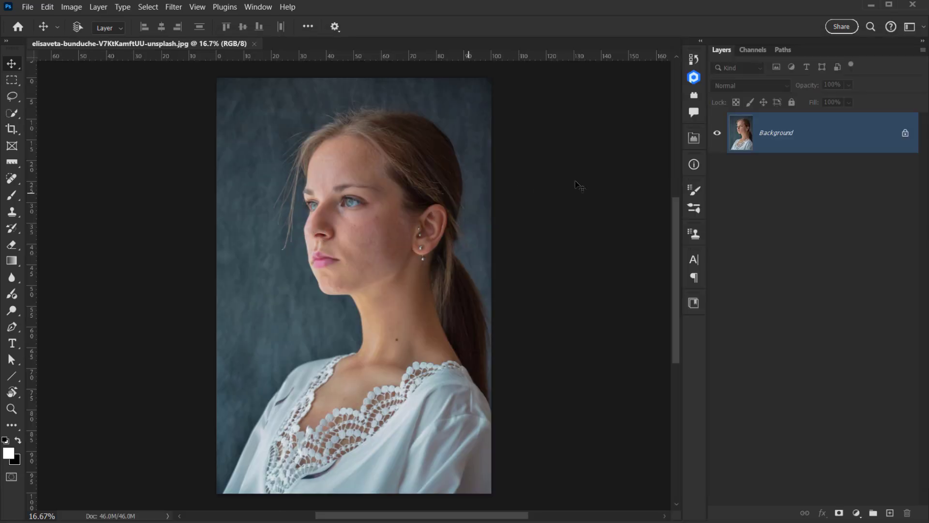
{"action": "scroll", "coordinate": [612, 181], "scroll_direction": "up", "scroll_amount": 1}
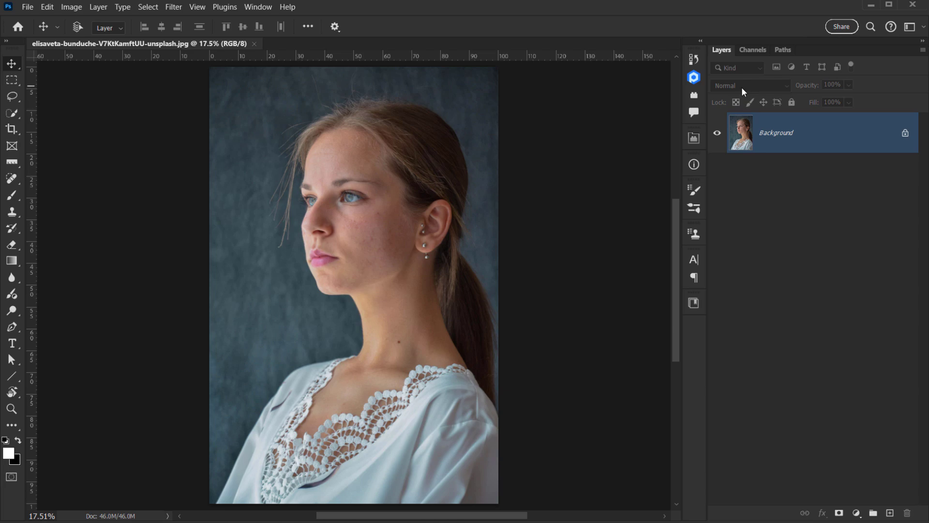
{"action": "left_click", "coordinate": [695, 78]}
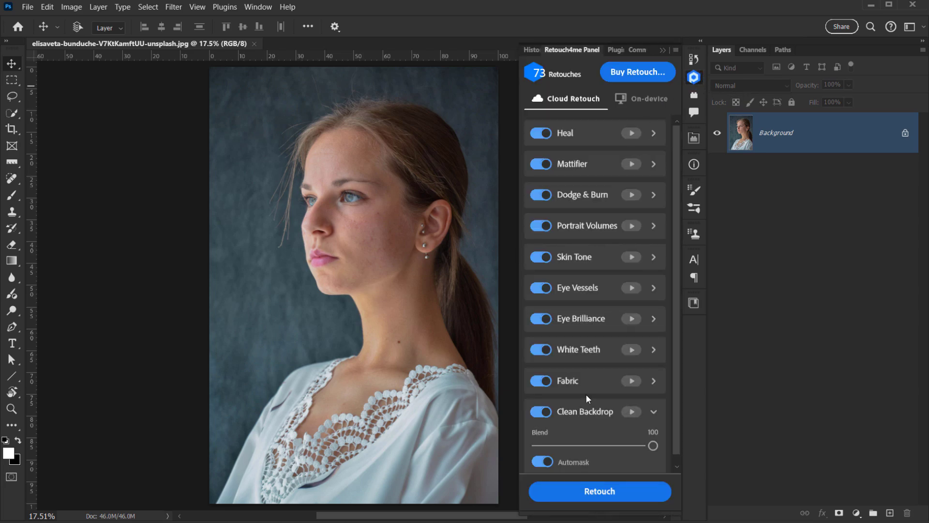
Examine the skin on the woman's cheek up close for blemishes.
{"action": "scroll", "coordinate": [356, 285], "scroll_direction": "up", "scroll_amount": 15}
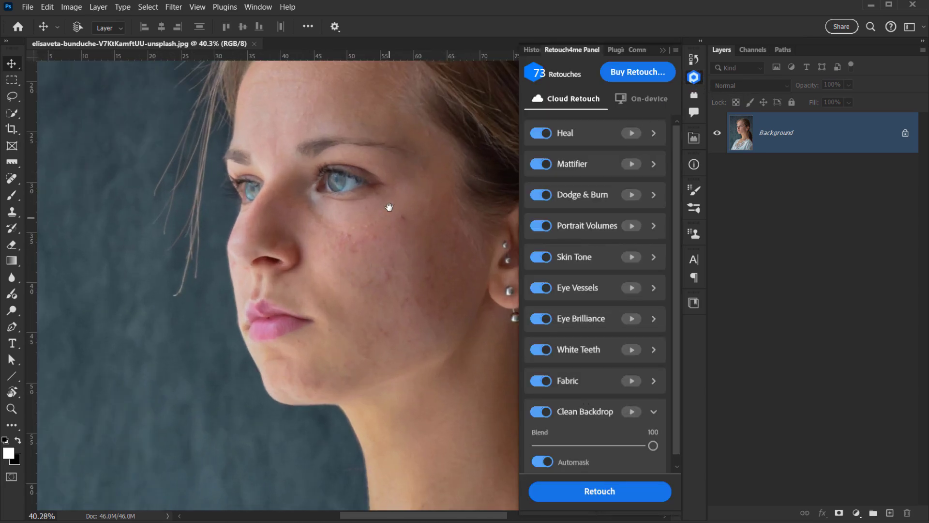
{"action": "mouse_move", "coordinate": [390, 207]}
{"action": "left_mouse_down"}
{"action": "mouse_move", "coordinate": [266, 242]}
{"action": "mouse_move", "coordinate": [326, 243]}
{"action": "left_mouse_up"}
{"action": "scroll", "coordinate": [258, 270], "scroll_direction": "up", "scroll_amount": 5}
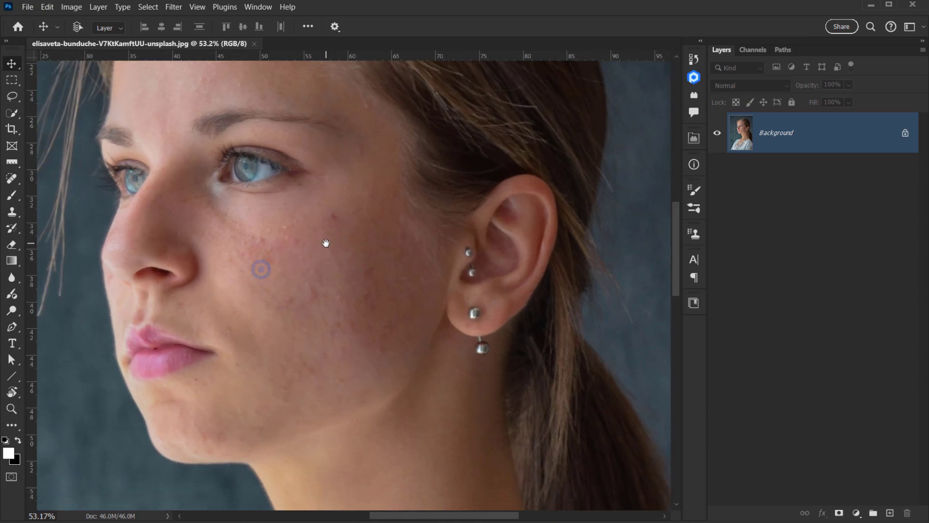
{"action": "scroll", "coordinate": [315, 266], "scroll_direction": "down", "scroll_amount": 4}
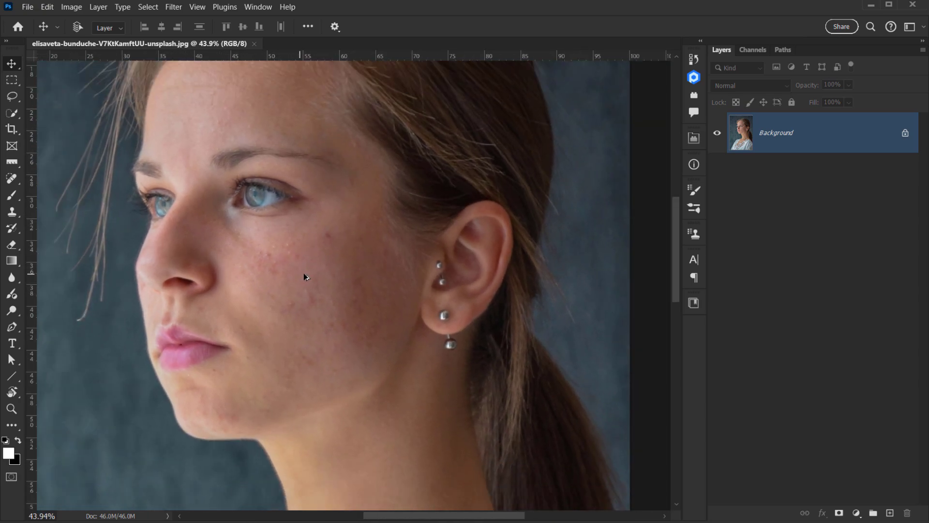
{"action": "scroll", "coordinate": [346, 288], "scroll_direction": "up", "scroll_amount": 6}
{"action": "scroll", "coordinate": [346, 289], "scroll_direction": "down", "scroll_amount": 3}
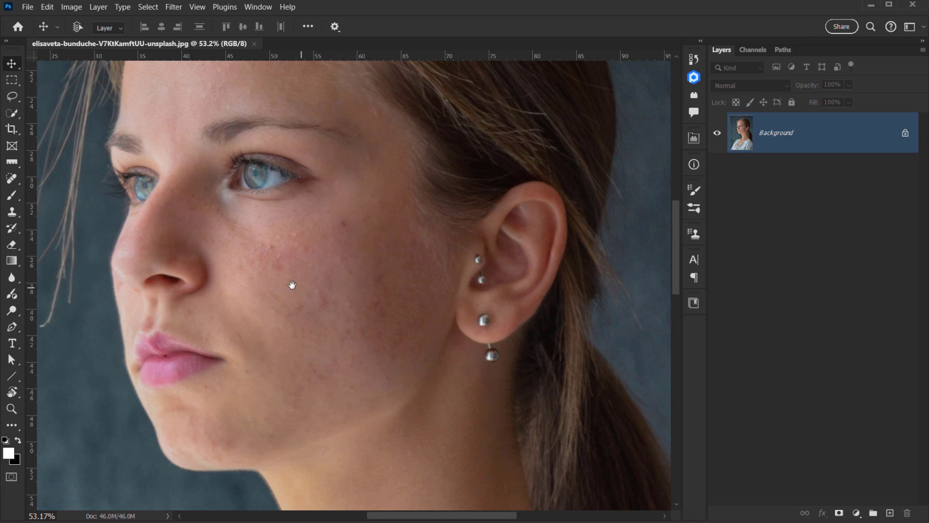
{"action": "left_click_drag", "start_coordinate": [292, 285], "coordinate": [363, 263]}
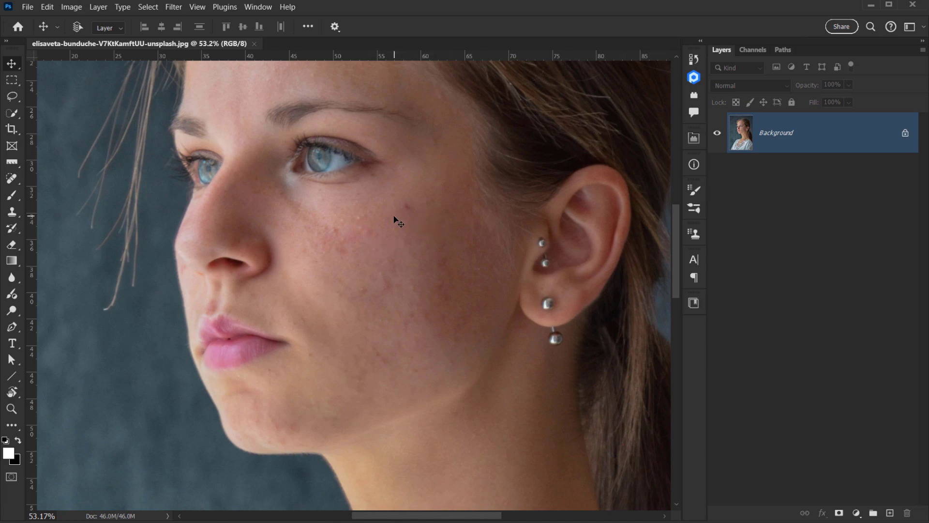
Inspect the rest of the woman's skin around the ear, jaw, neck and forehead at higher magnification.
{"action": "scroll", "coordinate": [394, 218], "scroll_direction": "up", "scroll_amount": 2}
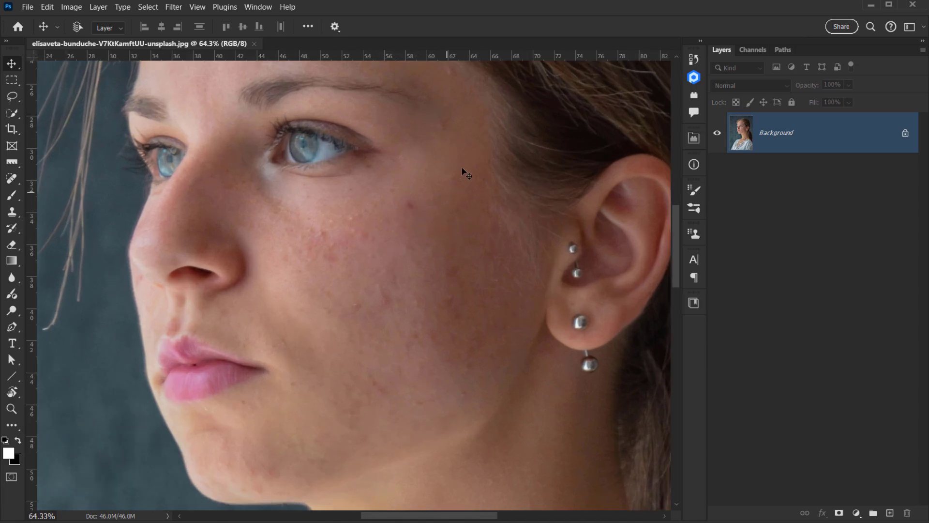
{"action": "left_click_drag", "start_coordinate": [465, 172], "coordinate": [352, 167]}
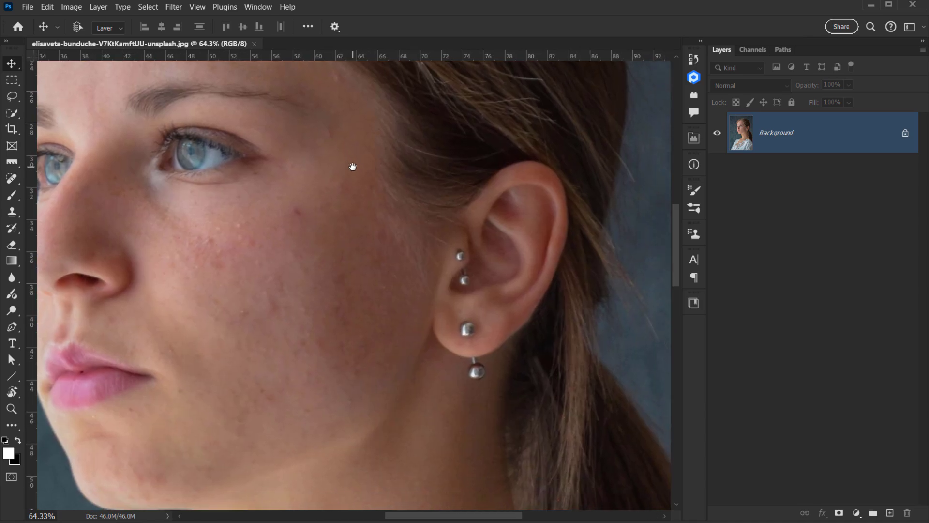
{"action": "left_click_drag", "start_coordinate": [342, 305], "coordinate": [430, 257]}
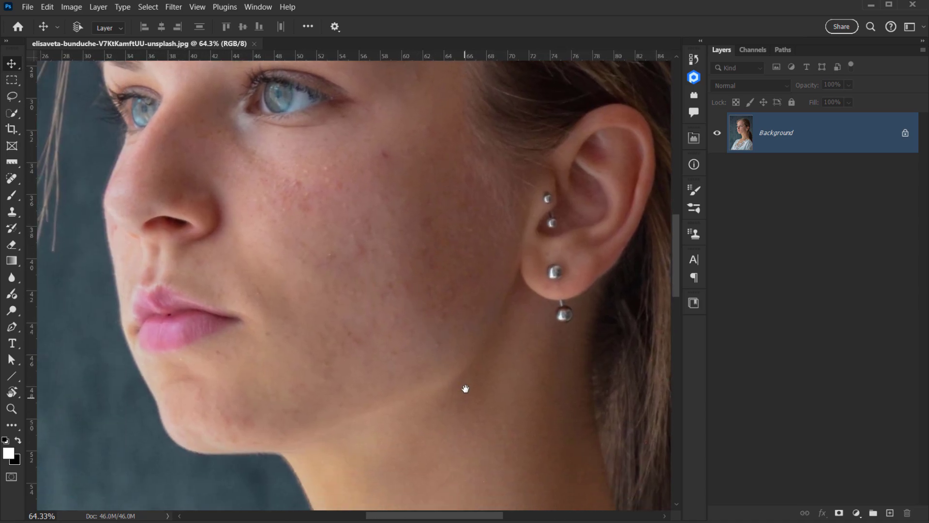
{"action": "left_click_drag", "start_coordinate": [465, 389], "coordinate": [407, 208]}
{"action": "scroll", "coordinate": [409, 228], "scroll_direction": "down", "scroll_amount": 4}
{"action": "left_click_drag", "start_coordinate": [354, 182], "coordinate": [355, 361]}
{"action": "scroll", "coordinate": [335, 276], "scroll_direction": "up", "scroll_amount": 4}
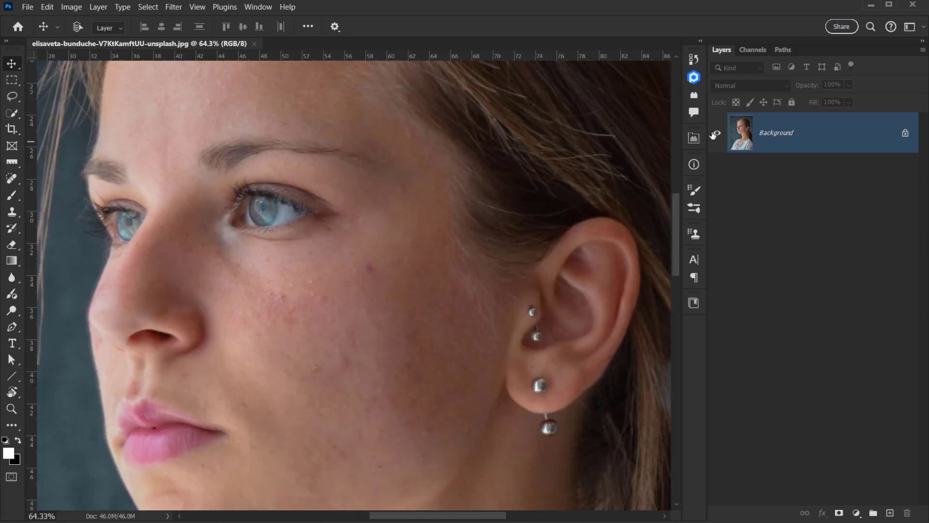
Run the Heal cloud retouch on the portrait with Sensitivity at 100.
{"action": "left_click", "coordinate": [694, 77]}
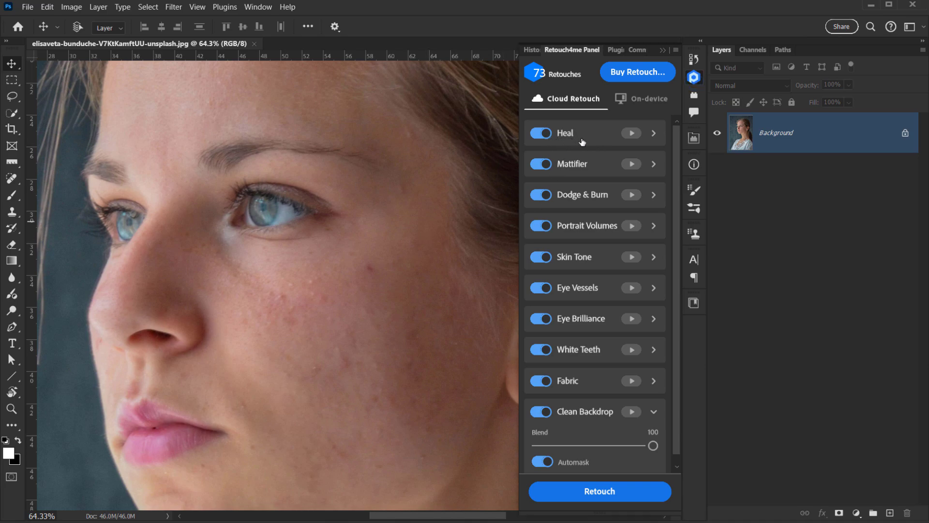
{"action": "left_click", "coordinate": [654, 134]}
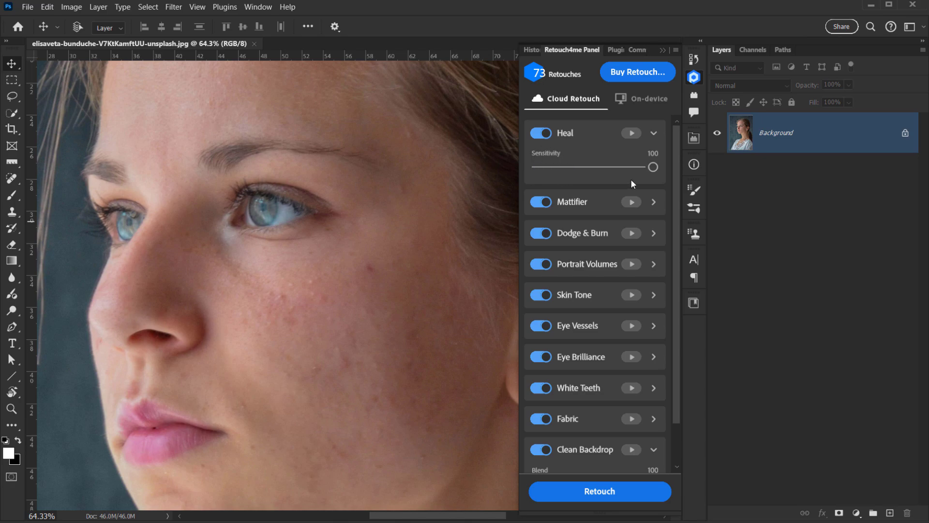
{"action": "left_click_drag", "start_coordinate": [627, 167], "coordinate": [597, 173]}
{"action": "left_click", "coordinate": [631, 133]}
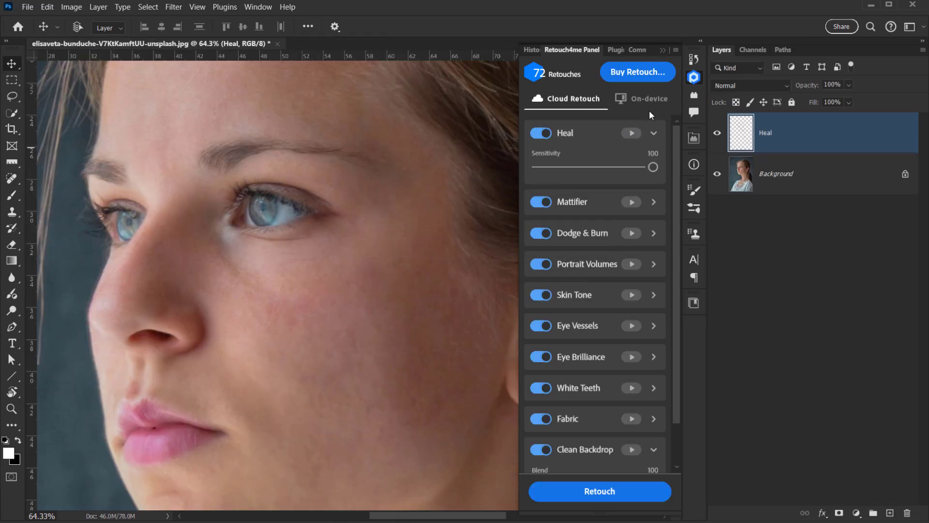
Compare the woman's face up close with the Heal layer hidden and shown.
{"action": "left_click", "coordinate": [663, 49]}
{"action": "scroll", "coordinate": [290, 339], "scroll_direction": "down", "scroll_amount": 2}
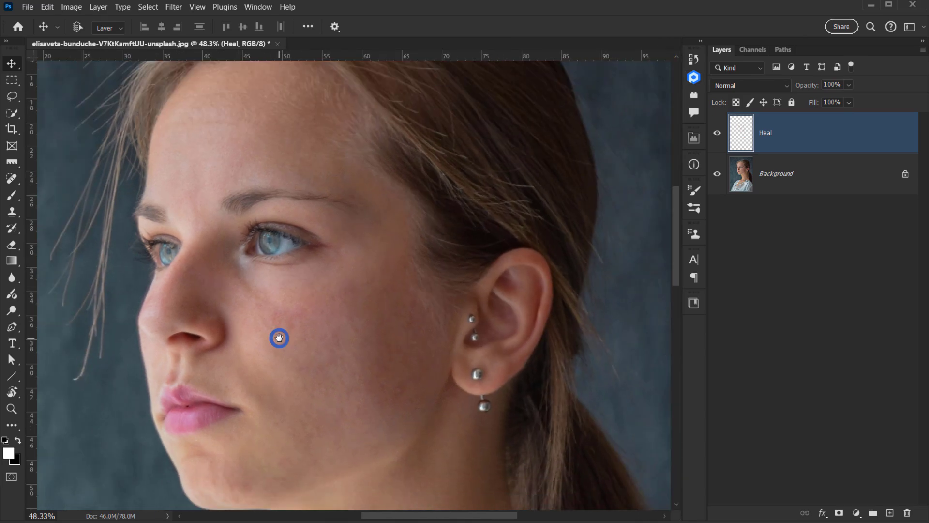
{"action": "left_click_drag", "start_coordinate": [278, 338], "coordinate": [346, 255]}
{"action": "scroll", "coordinate": [339, 247], "scroll_direction": "up", "scroll_amount": 2}
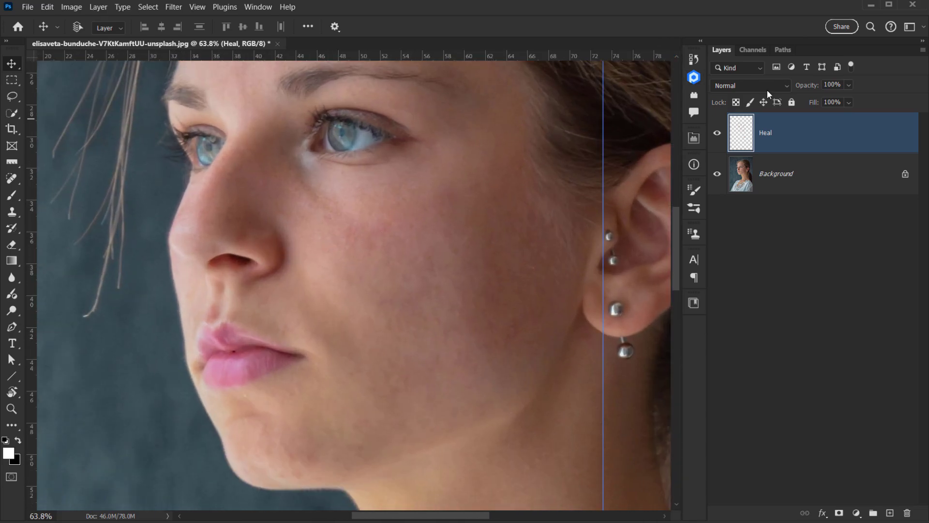
{"action": "left_click", "coordinate": [718, 136]}
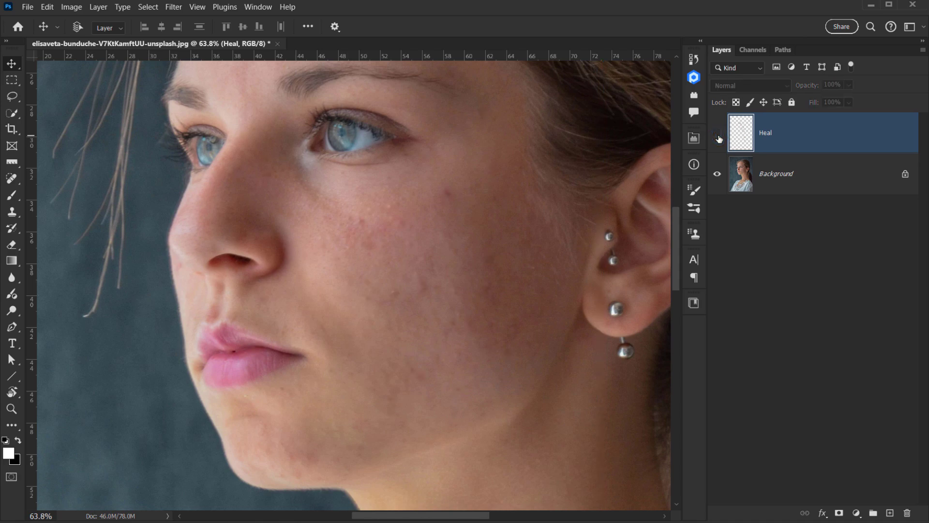
{"action": "left_click", "coordinate": [718, 137]}
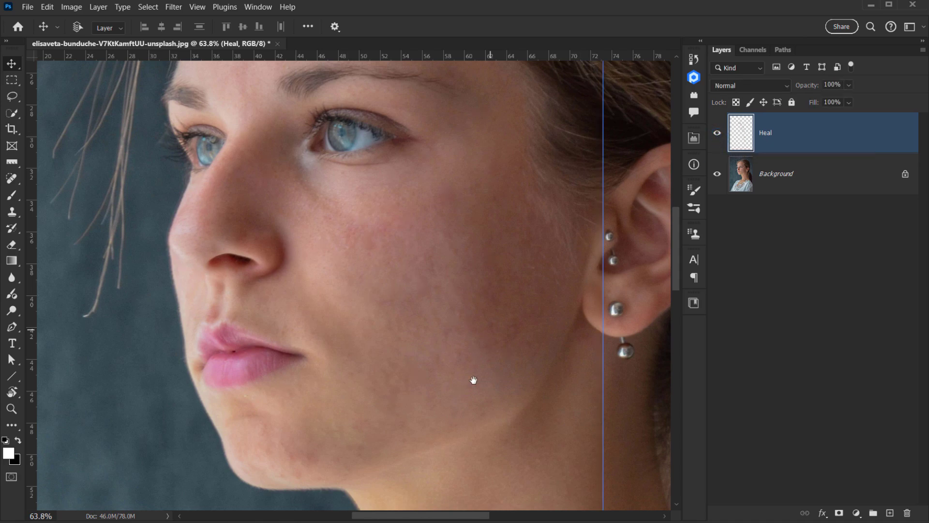
Compare the jaw and neck skin with and without the Heal layer, and examine the neck up close.
{"action": "scroll", "coordinate": [474, 380], "scroll_direction": "down", "scroll_amount": 2}
{"action": "left_click_drag", "start_coordinate": [380, 205], "coordinate": [364, 158]}
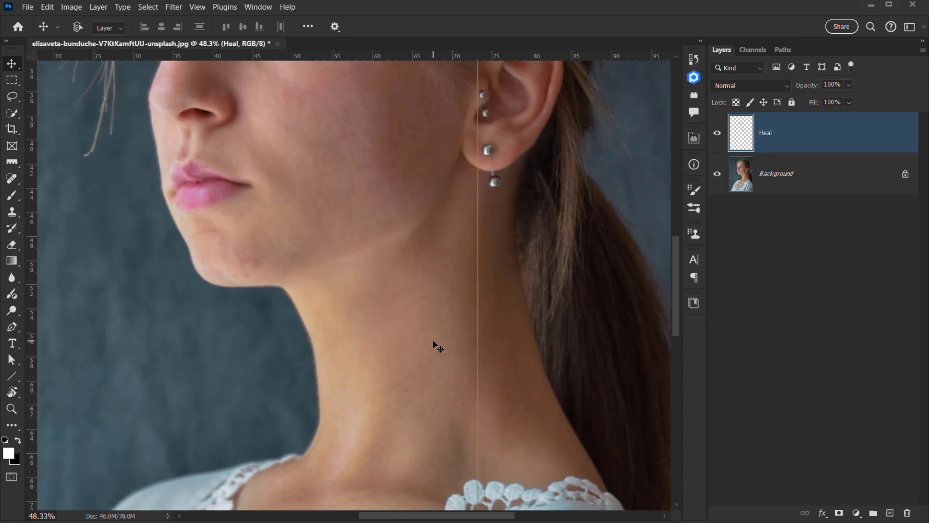
{"action": "mouse_move", "coordinate": [404, 258]}
{"action": "left_mouse_down"}
{"action": "mouse_move", "coordinate": [391, 279]}
{"action": "mouse_move", "coordinate": [363, 286]}
{"action": "left_mouse_up"}
{"action": "left_click", "coordinate": [715, 138]}
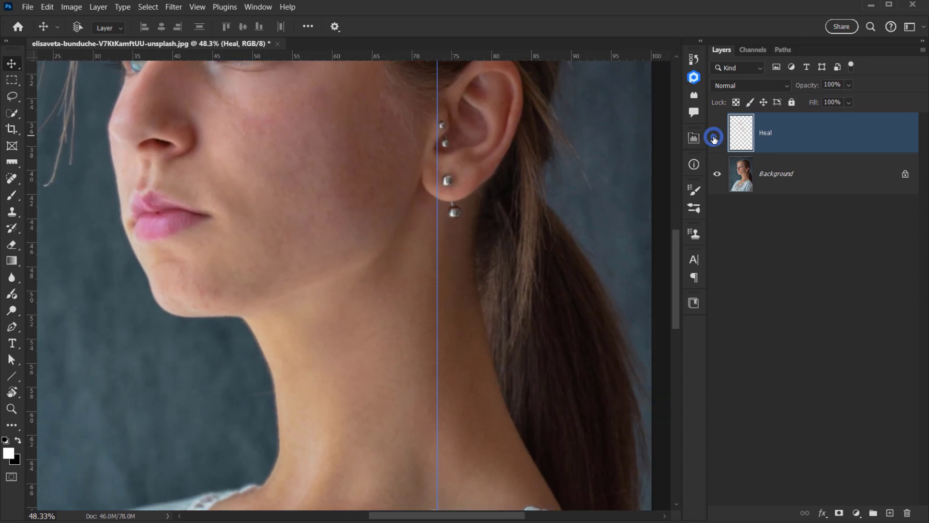
{"action": "left_click", "coordinate": [714, 138]}
{"action": "left_click_drag", "start_coordinate": [276, 169], "coordinate": [351, 317]}
{"action": "scroll", "coordinate": [317, 343], "scroll_direction": "down", "scroll_amount": 2}
{"action": "scroll", "coordinate": [376, 359], "scroll_direction": "up", "scroll_amount": 3}
{"action": "left_click", "coordinate": [364, 374]}
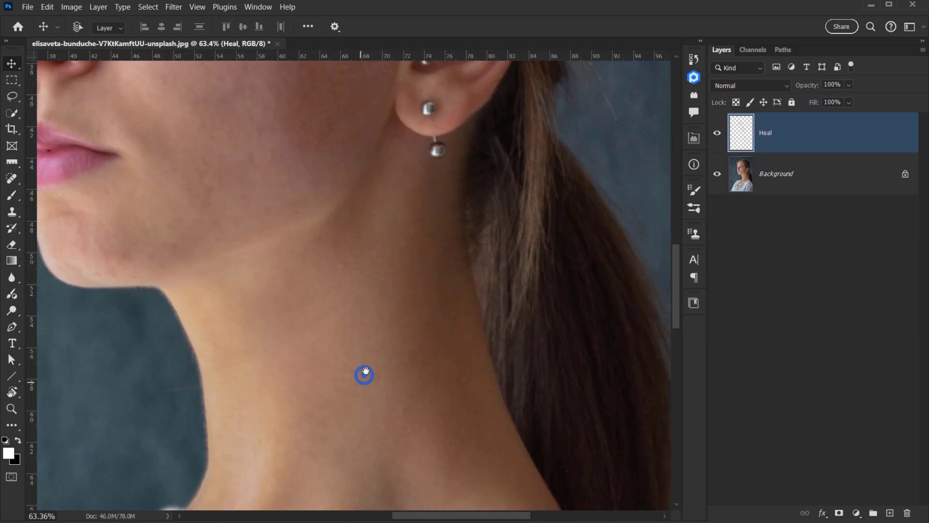
{"action": "left_click_drag", "start_coordinate": [366, 373], "coordinate": [367, 320]}
{"action": "scroll", "coordinate": [367, 322], "scroll_direction": "down", "scroll_amount": 1}
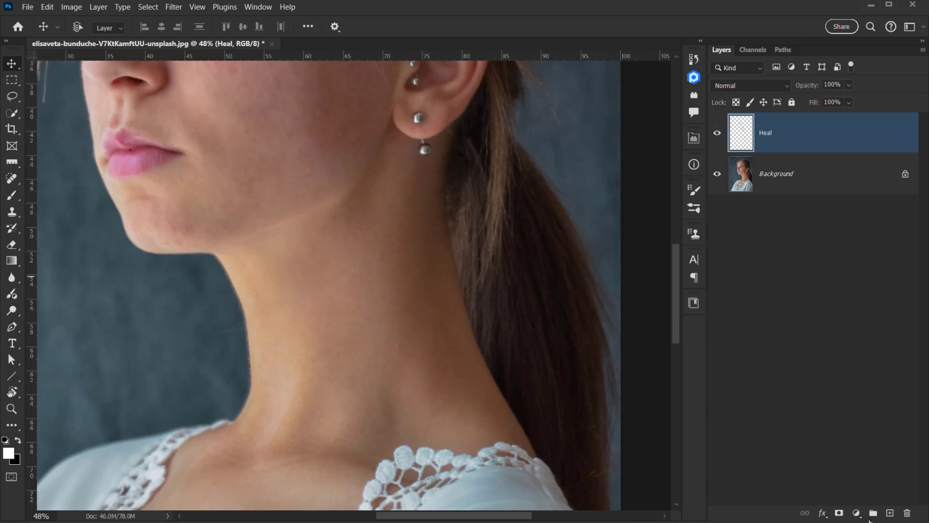
Add a layer mask to the Heal layer and set up a soft 59 px Brush for painting on it.
{"action": "left_click", "coordinate": [840, 513]}
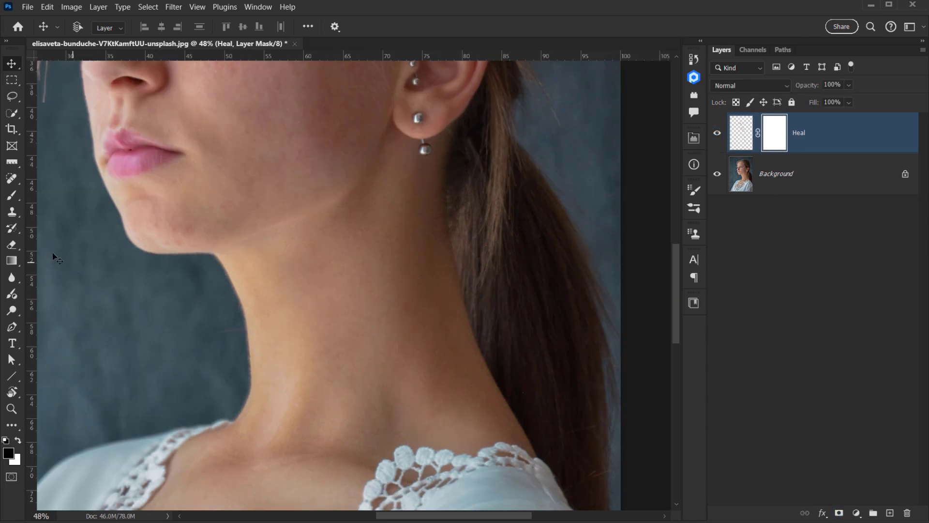
{"action": "left_click", "coordinate": [12, 196]}
{"action": "right_click", "coordinate": [12, 195]}
{"action": "left_click", "coordinate": [49, 194]}
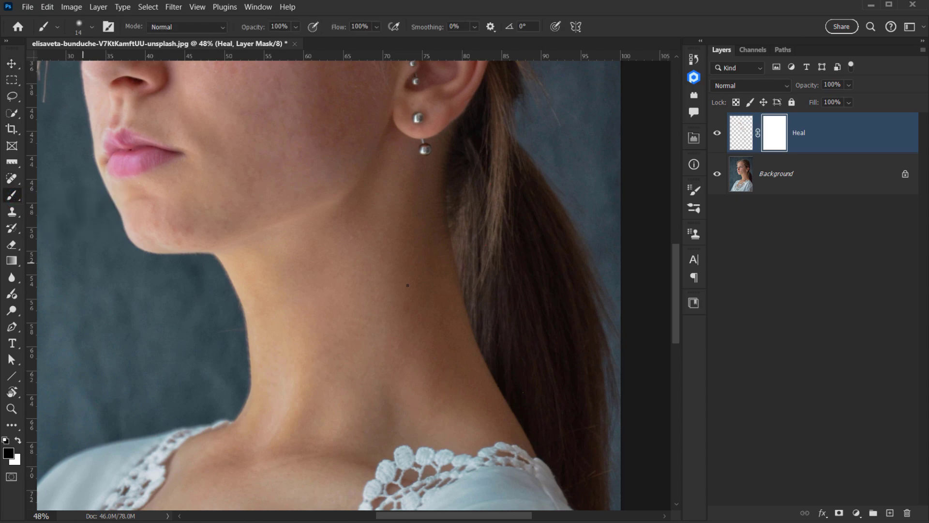
{"action": "scroll", "coordinate": [370, 379], "scroll_direction": "up", "scroll_amount": 3}
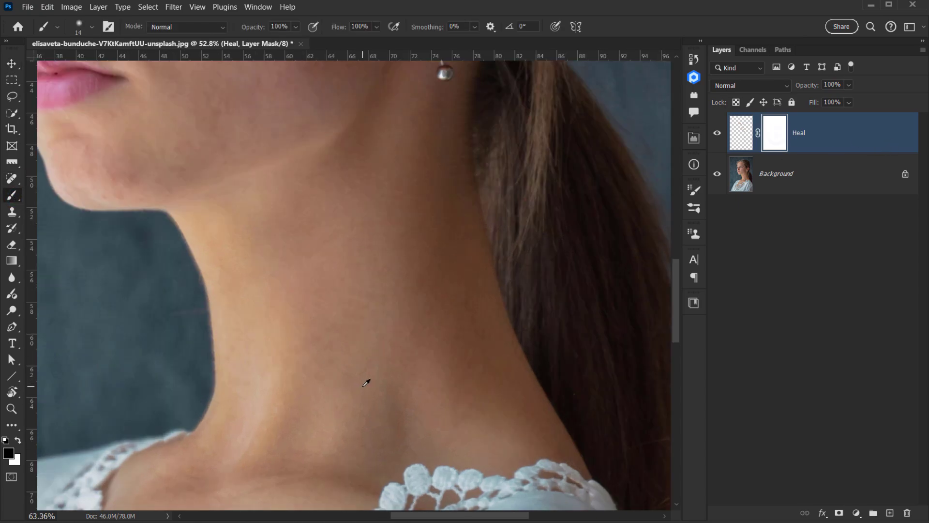
{"action": "scroll", "coordinate": [338, 286], "scroll_direction": "up", "scroll_amount": 2}
{"action": "right_click", "coordinate": [337, 296], "text": "alt"}
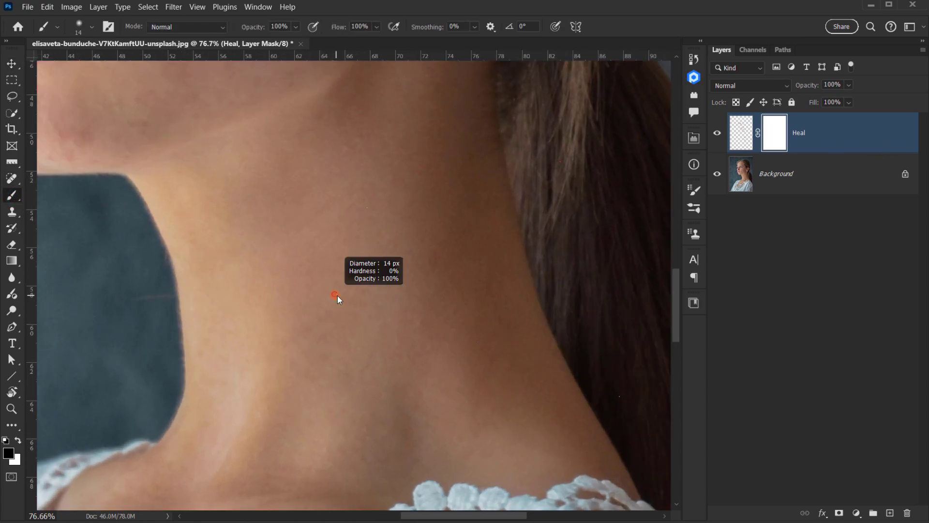
Check the Heal layer's mask on its own, and view the photo with the mask disabled and enabled.
{"action": "left_click", "coordinate": [775, 136], "text": "alt"}
{"action": "left_click", "coordinate": [775, 135], "text": "alt"}
{"action": "left_click", "coordinate": [775, 137], "text": "shift"}
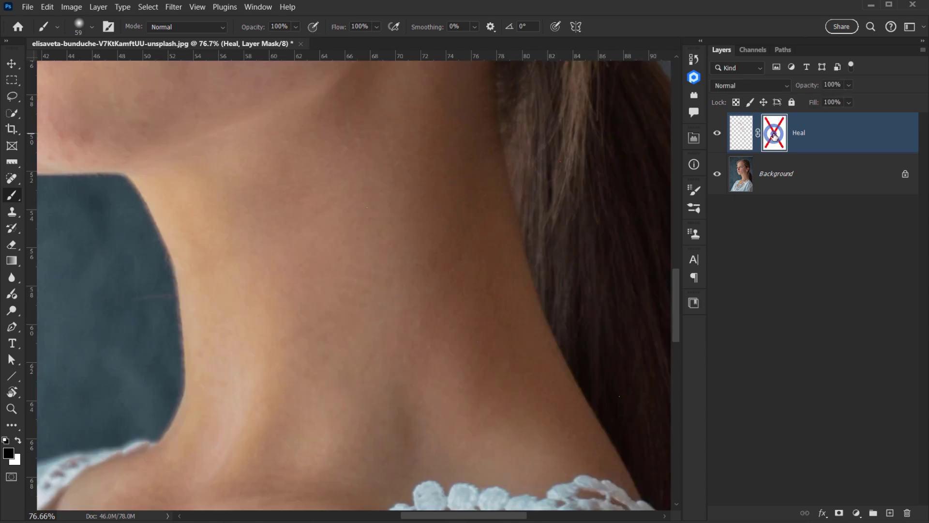
{"action": "left_click", "coordinate": [774, 137], "text": "shift"}
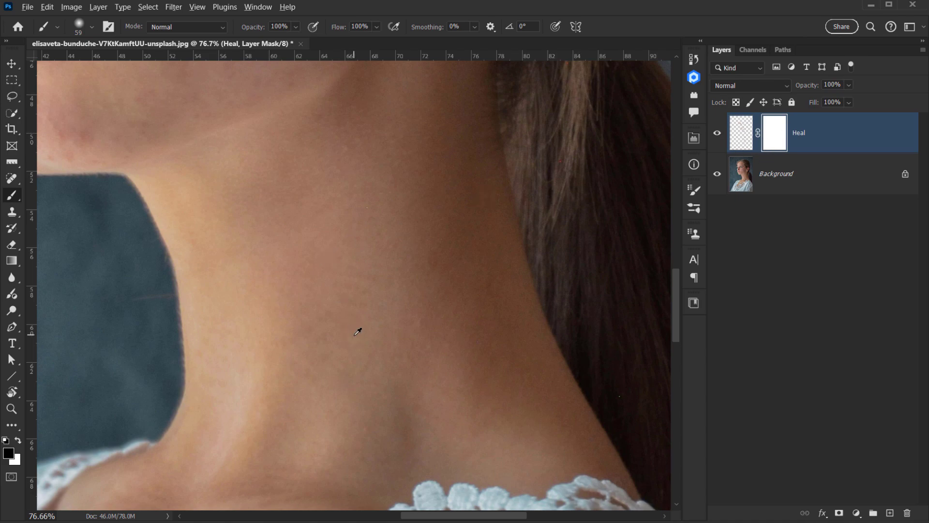
Try to bring the removed mole back by painting black dabs on the Heal mask over the middle of the neck.
{"action": "scroll", "coordinate": [359, 327], "scroll_direction": "down", "scroll_amount": 3}
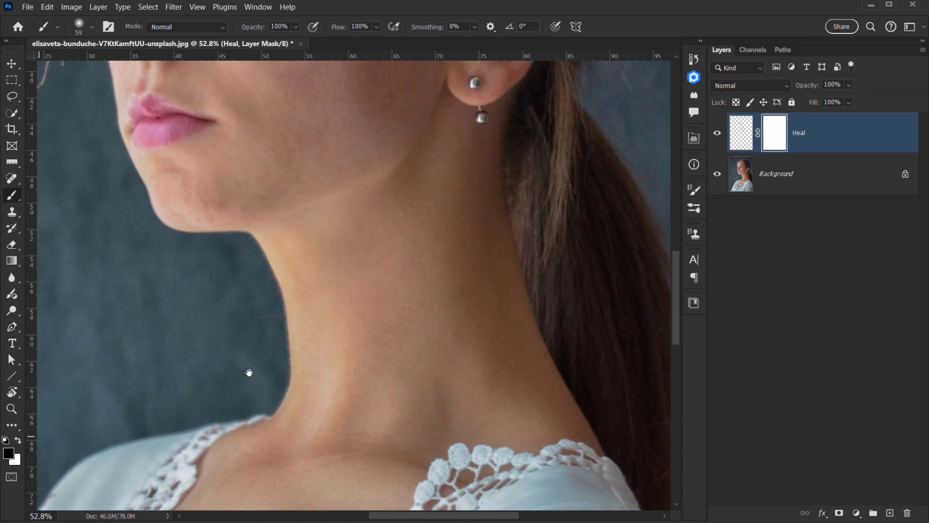
{"action": "scroll", "coordinate": [394, 319], "scroll_direction": "up", "scroll_amount": 2}
{"action": "scroll", "coordinate": [399, 321], "scroll_direction": "up", "scroll_amount": 2}
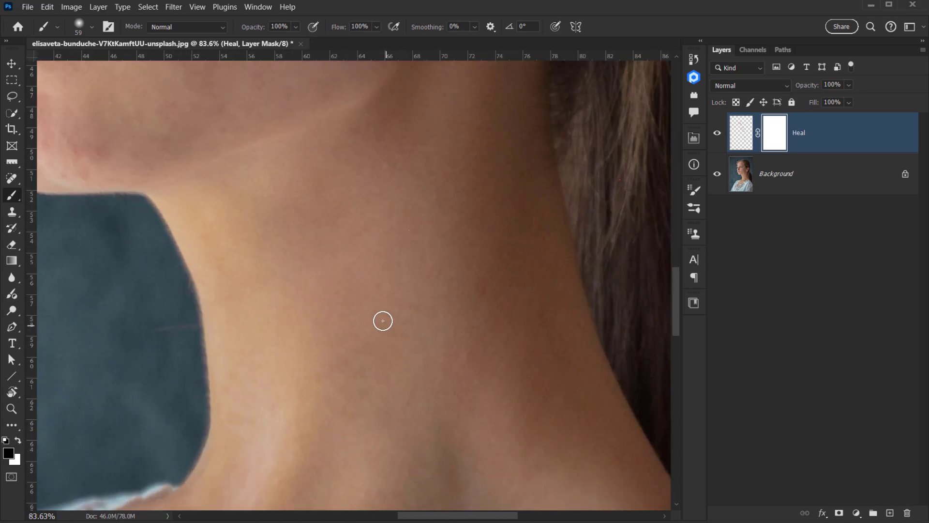
{"action": "left_click_drag", "start_coordinate": [382, 320], "coordinate": [376, 321]}
{"action": "left_click", "coordinate": [394, 307]}
{"action": "left_click", "coordinate": [396, 334]}
Locate the mole on the neck by hiding the Heal layer and inverting its mask, and restore both.
{"action": "left_click", "coordinate": [719, 135]}
{"action": "left_click", "coordinate": [719, 138]}
{"action": "left_click", "coordinate": [777, 135]}
{"action": "key", "text": "ctrl+i"}
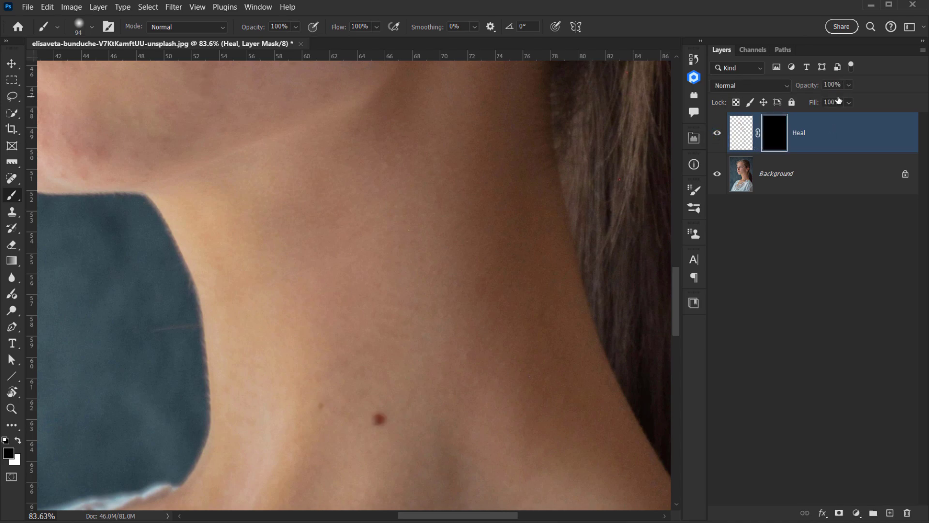
{"action": "key", "text": "ctrl+i"}
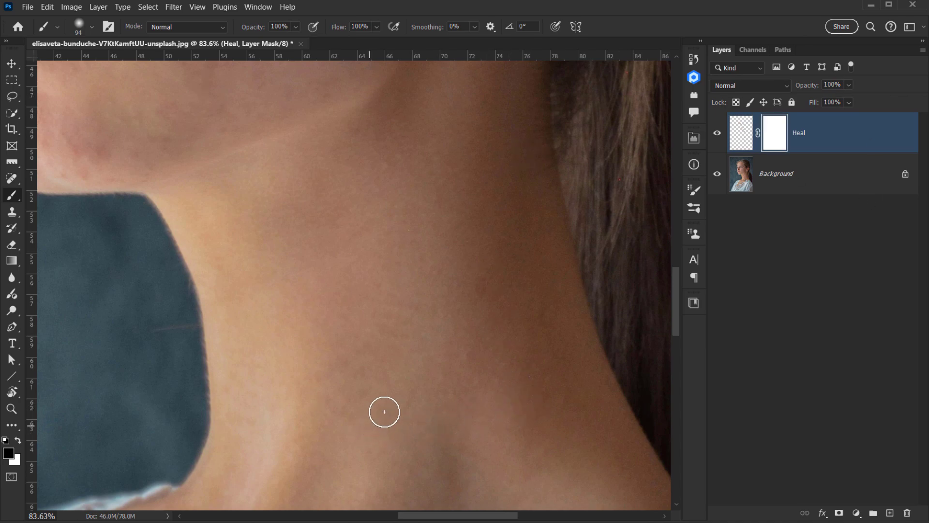
Paint black on the Heal mask over the lower neck with a 94 px brush to bring back the mole.
{"action": "left_click", "coordinate": [386, 424]}
{"action": "left_click", "coordinate": [380, 423]}
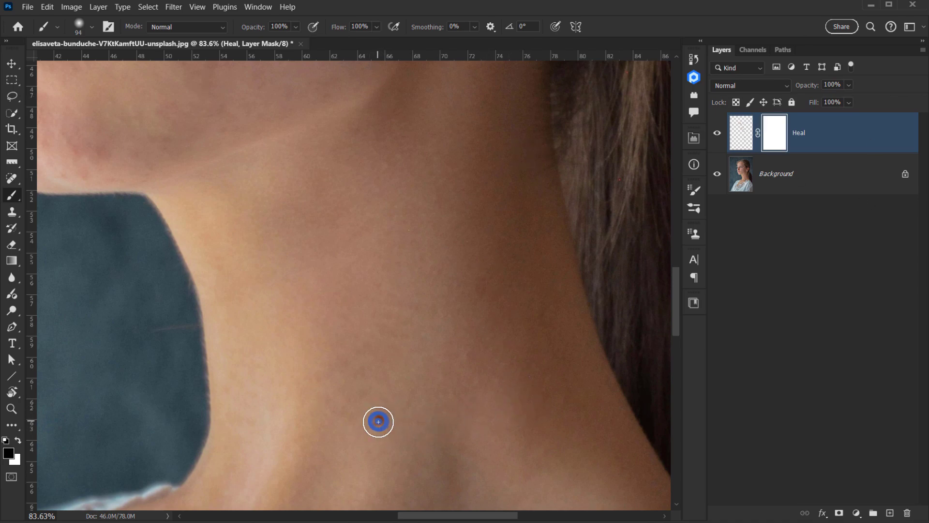
{"action": "scroll", "coordinate": [379, 425], "scroll_direction": "down", "scroll_amount": 6}
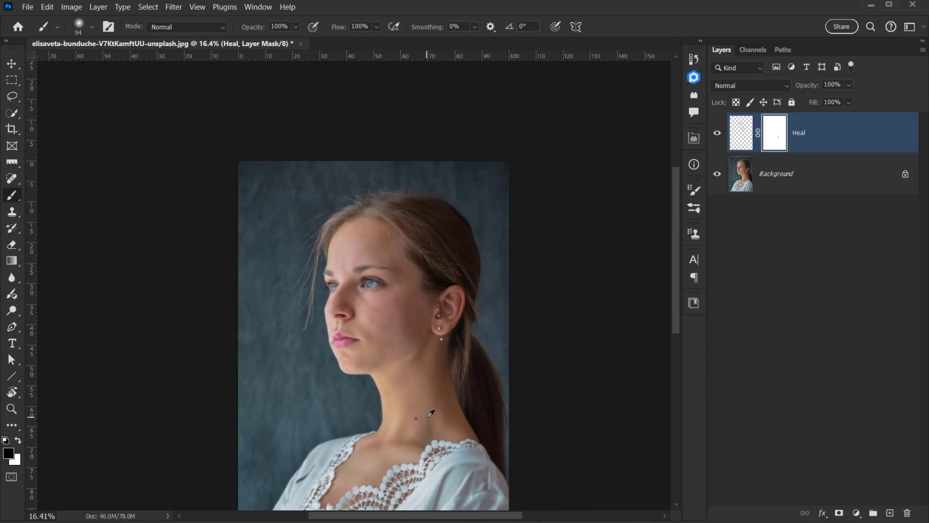
{"action": "scroll", "coordinate": [426, 417], "scroll_direction": "up", "scroll_amount": 2}
{"action": "scroll", "coordinate": [420, 431], "scroll_direction": "up", "scroll_amount": 3}
{"action": "left_click", "coordinate": [415, 378]}
{"action": "scroll", "coordinate": [438, 371], "scroll_direction": "down", "scroll_amount": 2}
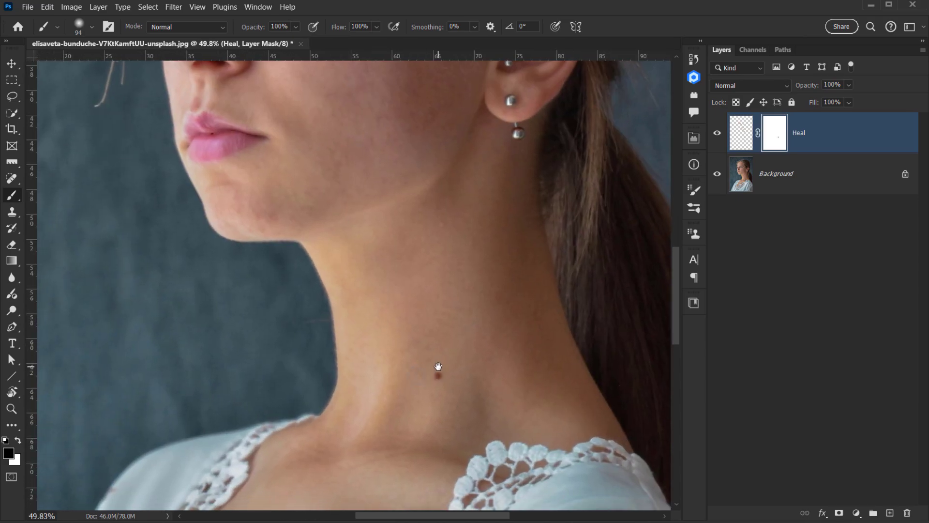
{"action": "scroll", "coordinate": [438, 387], "scroll_direction": "down", "scroll_amount": 2}
{"action": "left_click_drag", "start_coordinate": [411, 301], "coordinate": [465, 307]}
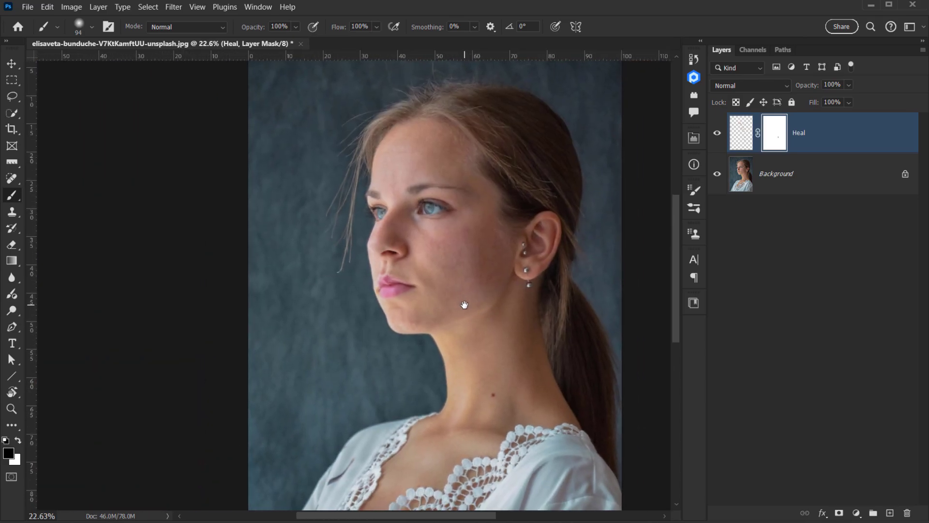
Compare the portrait with the Heal layer hidden and shown, and examine the face and neck at several magnifications.
{"action": "left_click", "coordinate": [719, 136]}
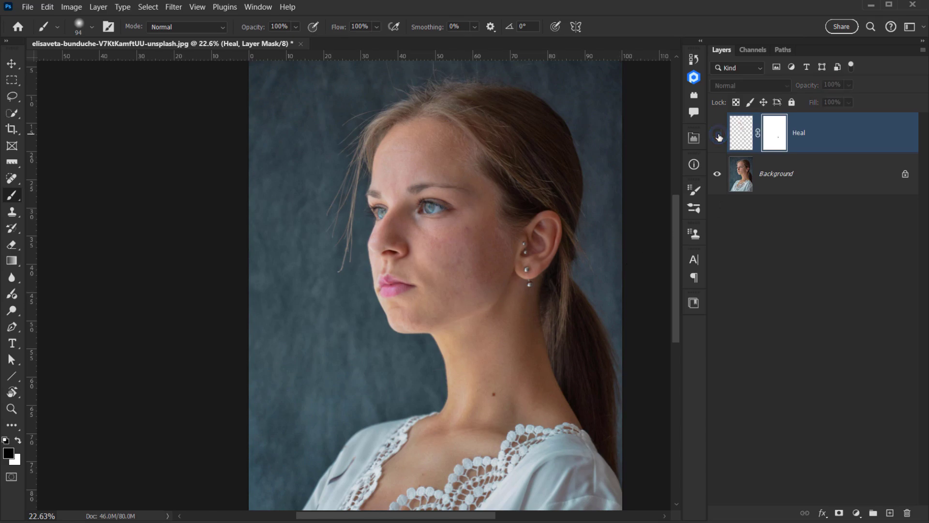
{"action": "left_click", "coordinate": [719, 137]}
{"action": "scroll", "coordinate": [427, 300], "scroll_direction": "up", "scroll_amount": 5}
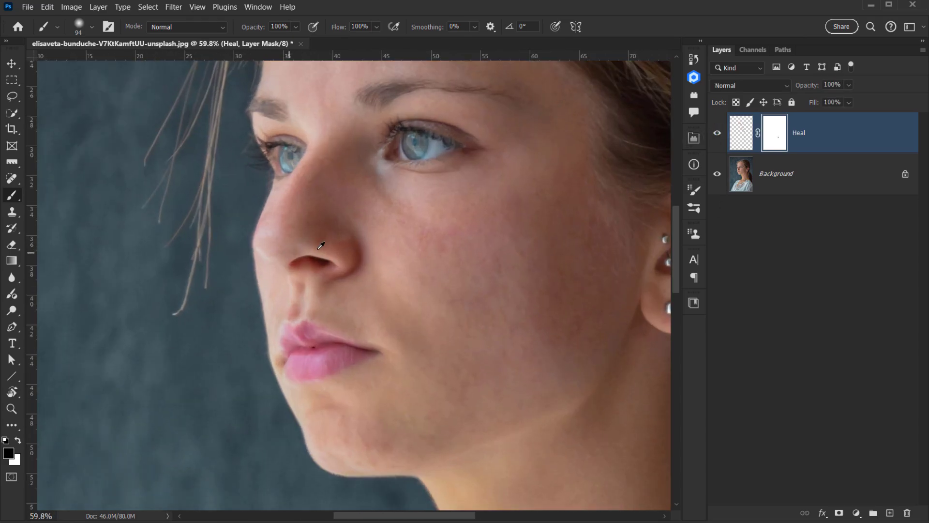
{"action": "scroll", "coordinate": [426, 317], "scroll_direction": "down", "scroll_amount": 2}
{"action": "scroll", "coordinate": [438, 290], "scroll_direction": "right", "scroll_amount": 4}
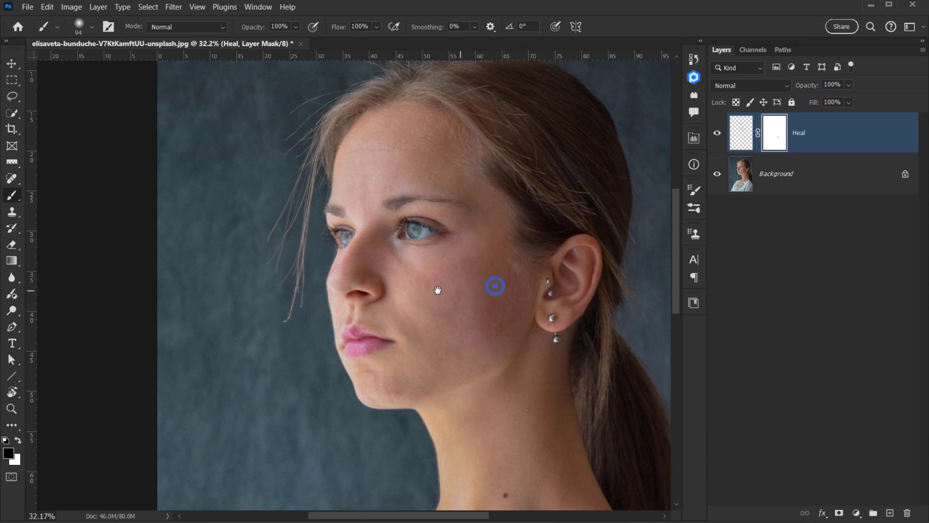
{"action": "scroll", "coordinate": [459, 304], "scroll_direction": "left", "scroll_amount": 1}
{"action": "scroll", "coordinate": [458, 310], "scroll_direction": "down", "scroll_amount": 1}
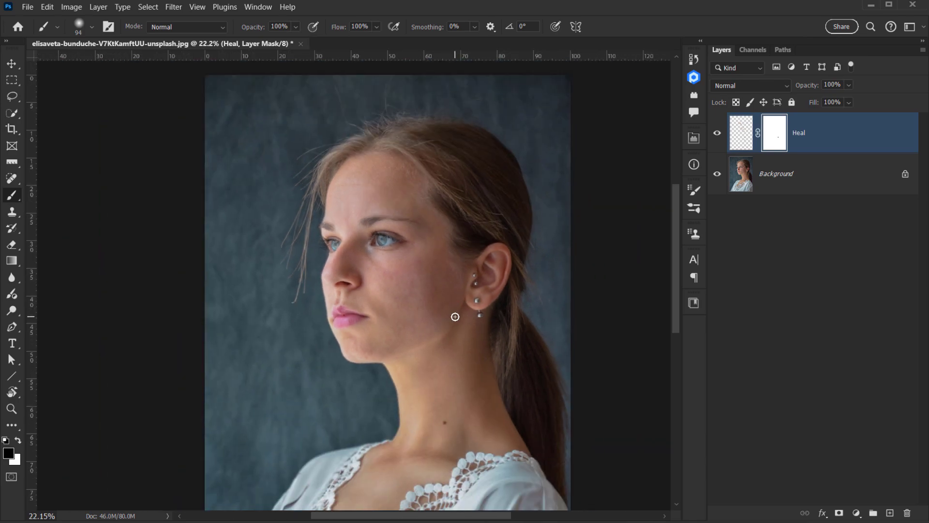
{"action": "scroll", "coordinate": [426, 293], "scroll_direction": "up", "scroll_amount": 3}
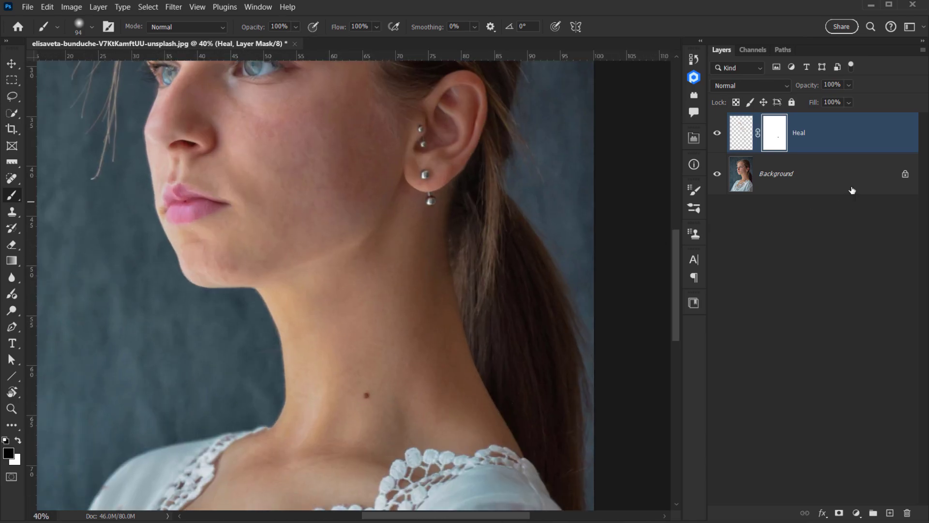
Delete the layer mask from the Heal layer and switch back to the Move tool.
{"action": "left_click_drag", "start_coordinate": [775, 137], "coordinate": [907, 512]}
{"action": "scroll", "coordinate": [395, 387], "scroll_direction": "down", "scroll_amount": 1}
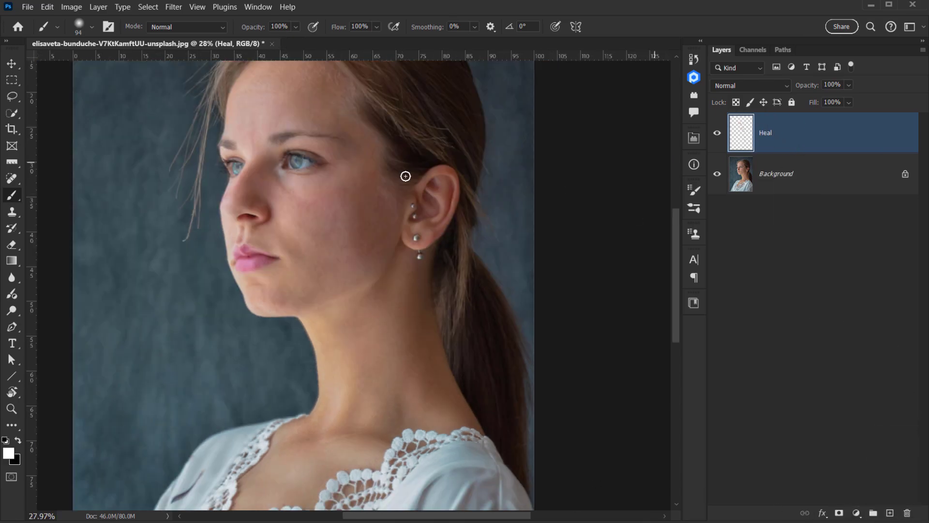
{"action": "key", "text": "v"}
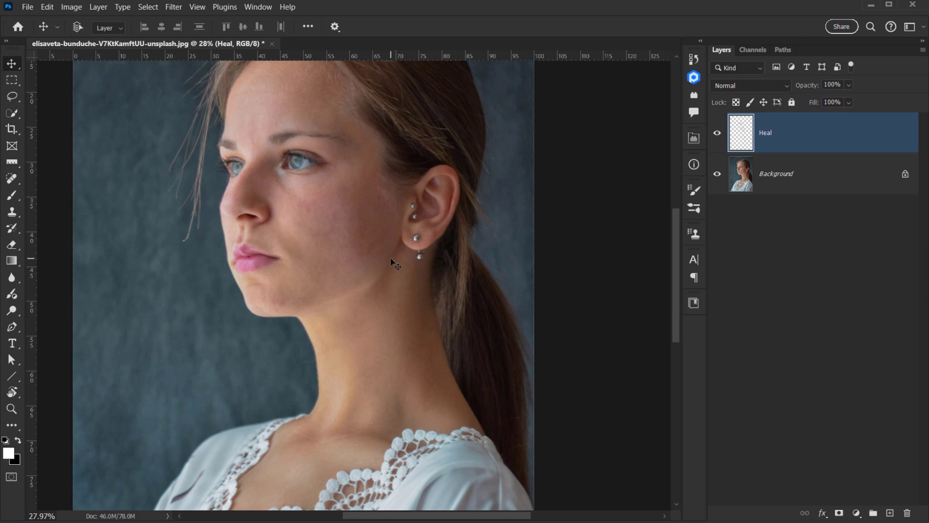
Select the Background layer and reopen the Retouch4me Panel.
{"action": "scroll", "coordinate": [395, 264], "scroll_direction": "down", "scroll_amount": 2}
{"action": "scroll", "coordinate": [327, 243], "scroll_direction": "up", "scroll_amount": 3}
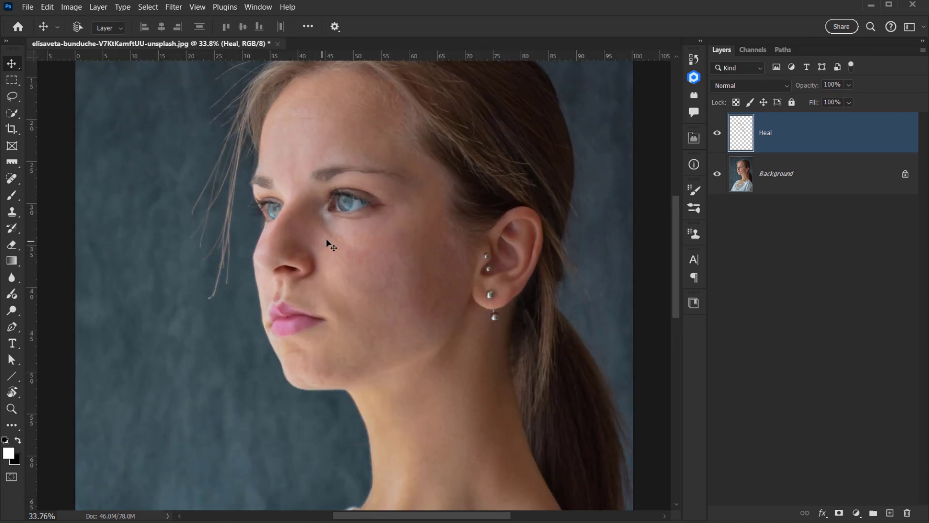
{"action": "left_click_drag", "start_coordinate": [437, 228], "coordinate": [419, 234]}
{"action": "left_click", "coordinate": [800, 175]}
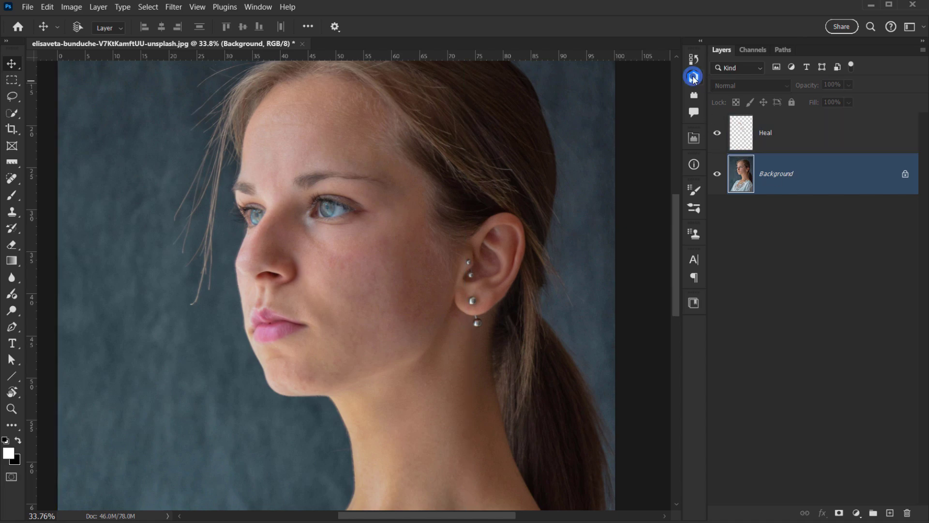
{"action": "left_click", "coordinate": [694, 78]}
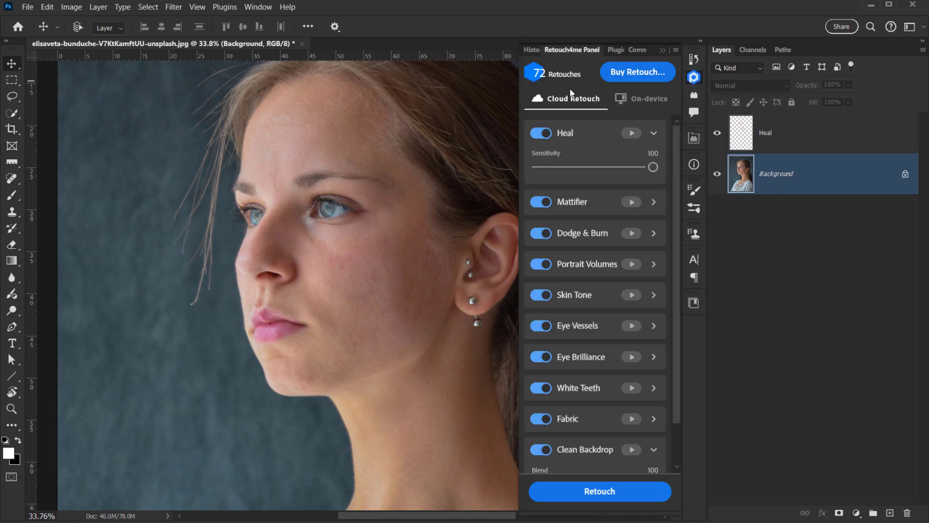
Collapse the Heal and Clean Backdrop settings in the cloud retouch list and view the woman's face closer.
{"action": "left_click", "coordinate": [653, 133]}
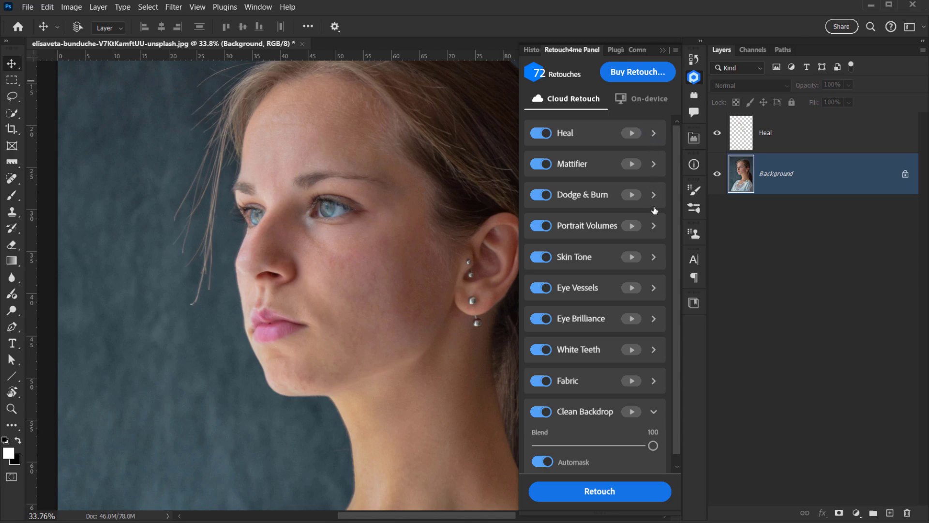
{"action": "left_click", "coordinate": [654, 413]}
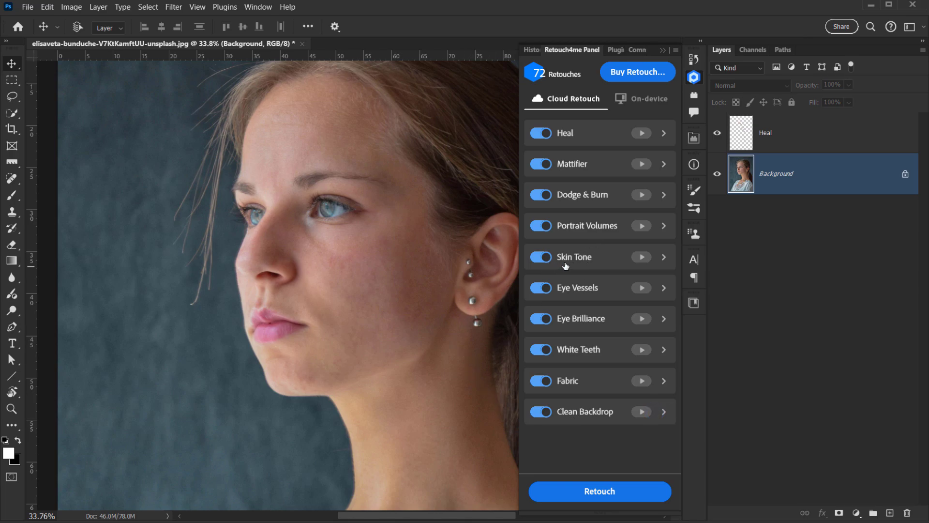
{"action": "scroll", "coordinate": [363, 271], "scroll_direction": "up", "scroll_amount": 5}
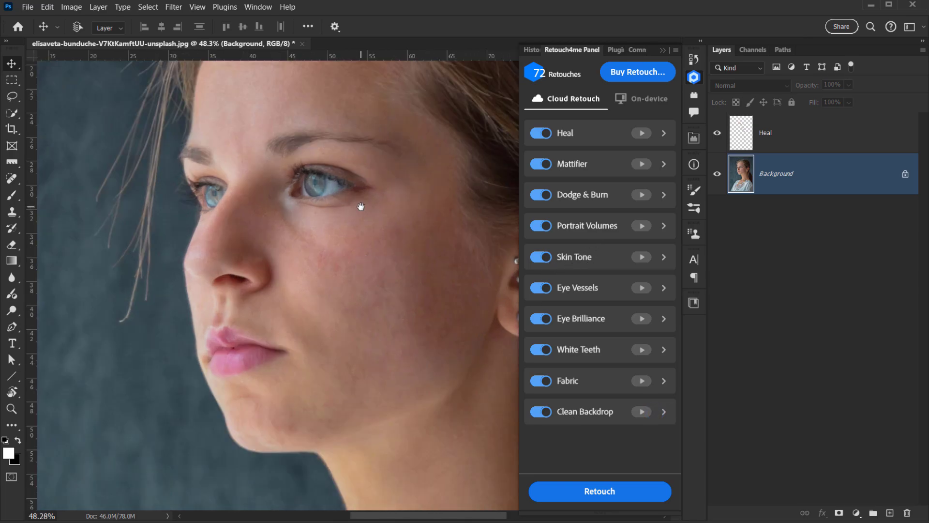
Bring up the Retouch4me Panel again with the Background layer active after viewing the cheek and ear area closely.
{"action": "left_click_drag", "start_coordinate": [359, 210], "coordinate": [309, 283]}
{"action": "scroll", "coordinate": [255, 332], "scroll_direction": "up", "scroll_amount": 3}
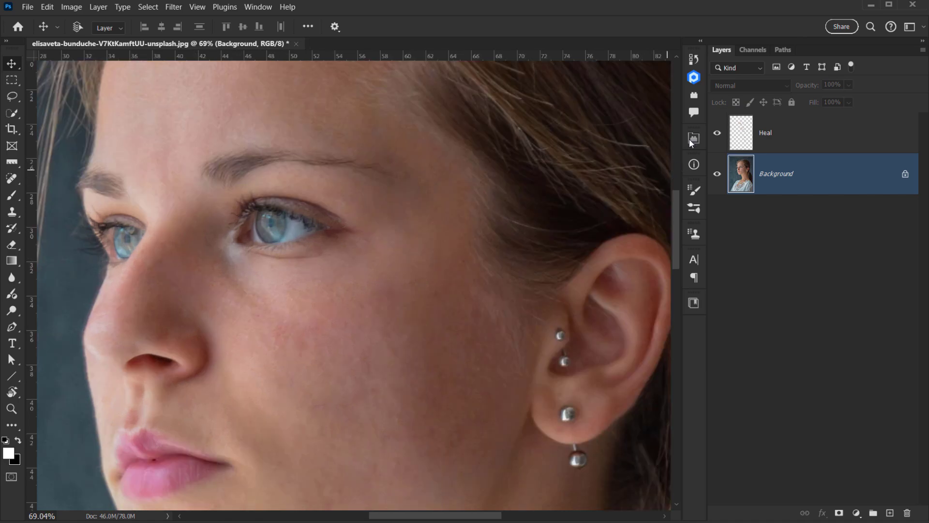
{"action": "scroll", "coordinate": [407, 266], "scroll_direction": "down", "scroll_amount": 1}
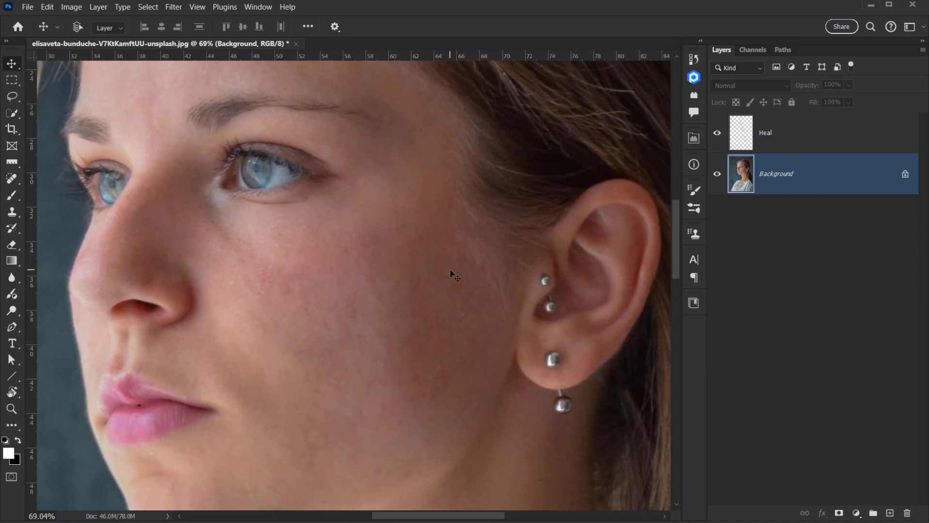
{"action": "scroll", "coordinate": [456, 275], "scroll_direction": "down", "scroll_amount": 1}
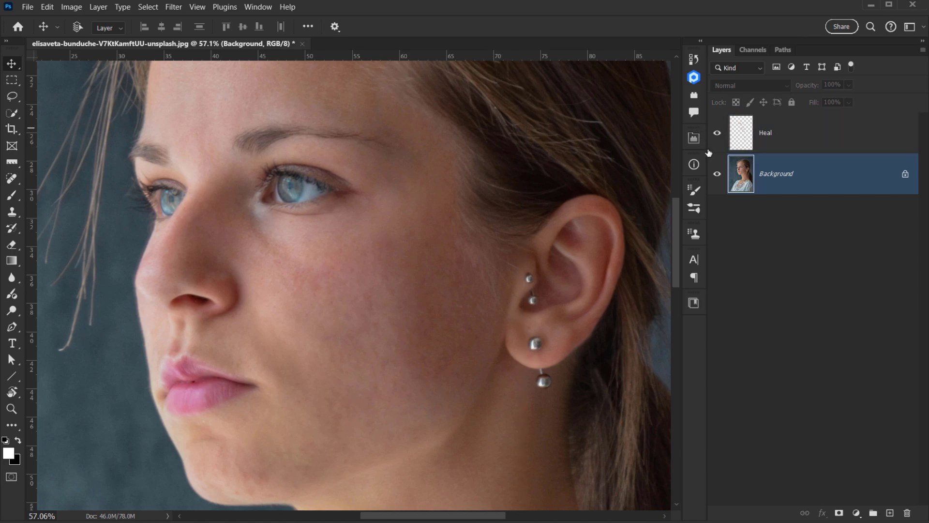
{"action": "left_click", "coordinate": [694, 77]}
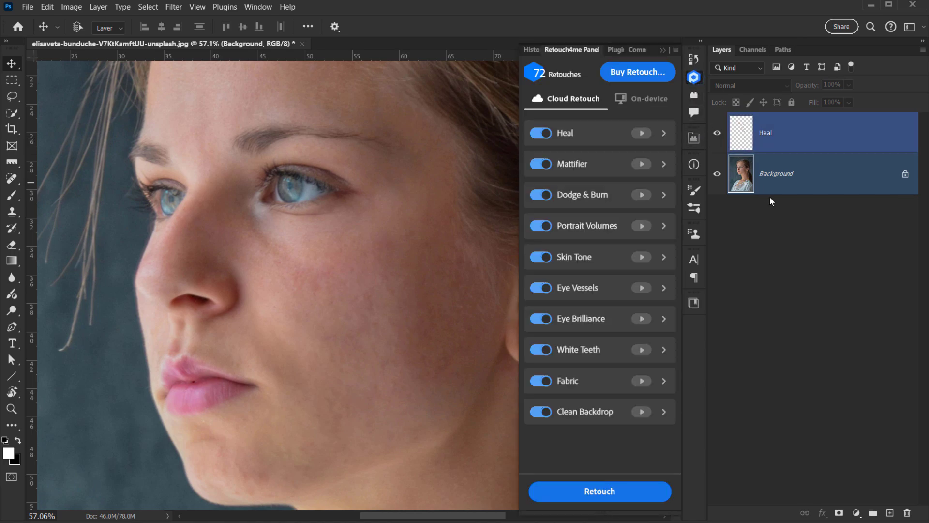
{"action": "left_click", "coordinate": [771, 187]}
{"action": "left_click", "coordinate": [694, 77]}
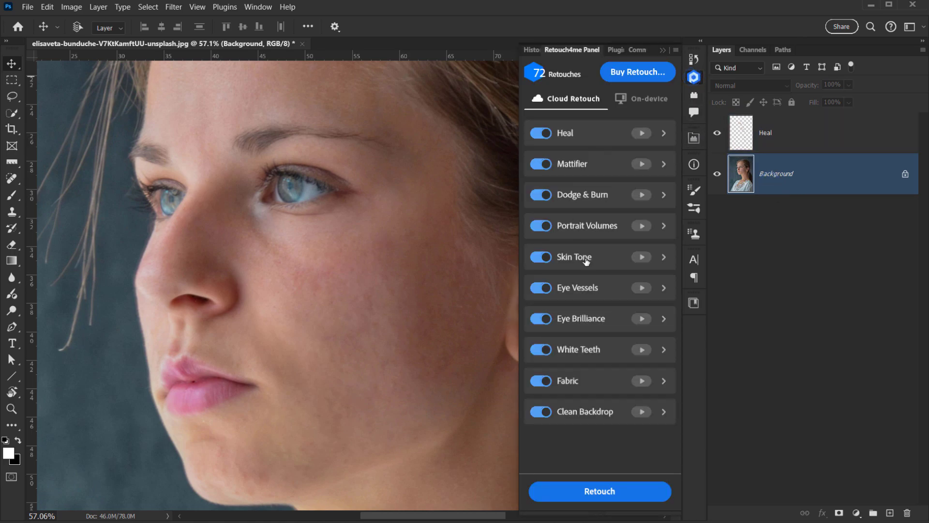
Set the Skin Tone Blend to 150 and run the Skin Tone cloud retouch.
{"action": "left_click", "coordinate": [662, 257]}
{"action": "left_click_drag", "start_coordinate": [602, 287], "coordinate": [594, 286]}
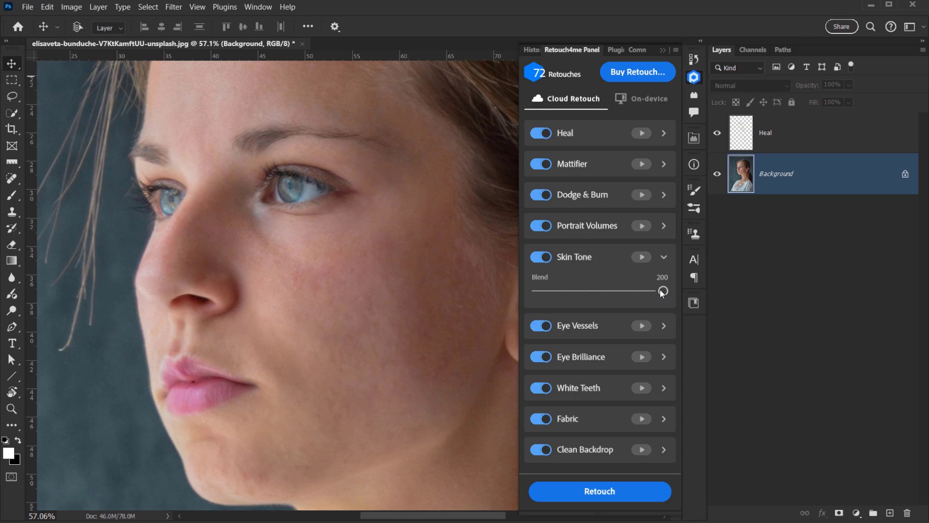
{"action": "left_click_drag", "start_coordinate": [664, 291], "coordinate": [632, 296]}
{"action": "left_click", "coordinate": [643, 259]}
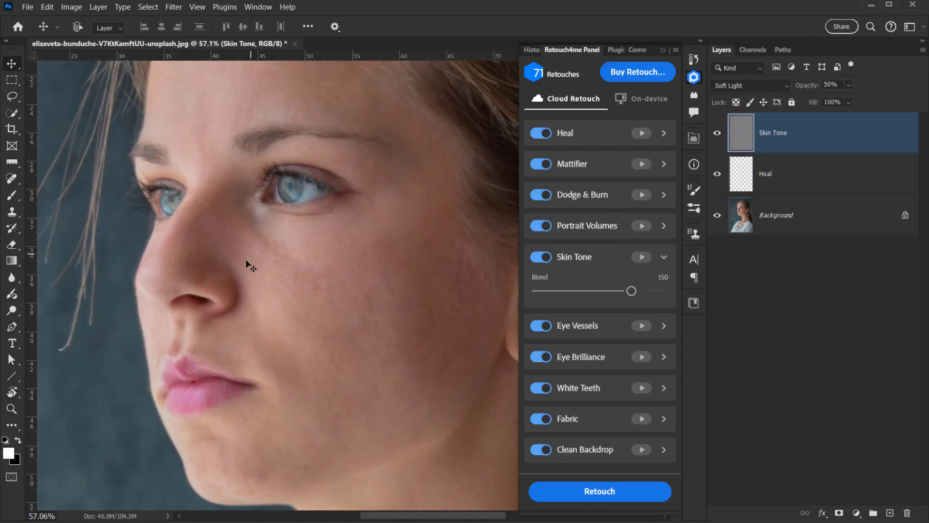
Compare the portrait with the Skin Tone layer hidden and shown, and view that layer on its own.
{"action": "scroll", "coordinate": [279, 275], "scroll_direction": "up", "scroll_amount": 1}
{"action": "left_click", "coordinate": [779, 134]}
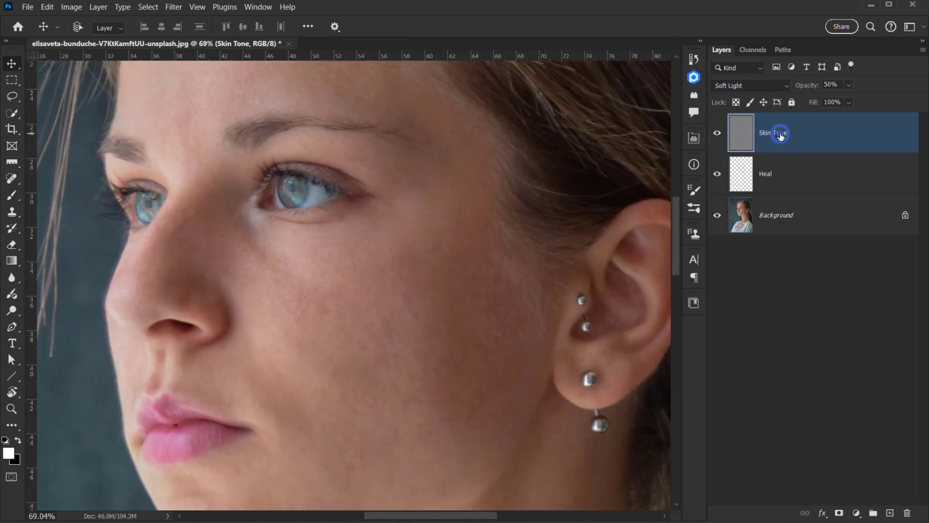
{"action": "left_click", "coordinate": [718, 133]}
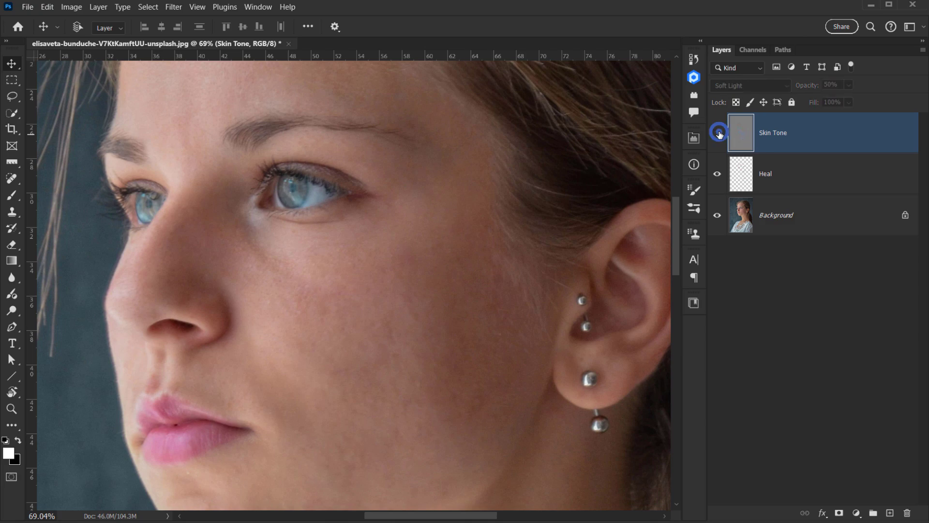
{"action": "left_click", "coordinate": [719, 134]}
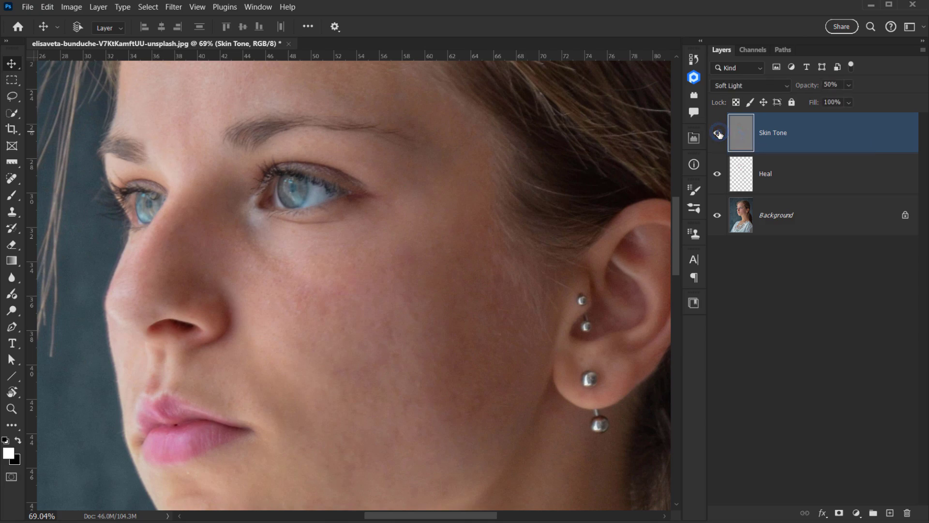
{"action": "scroll", "coordinate": [369, 322], "scroll_direction": "down", "scroll_amount": 5}
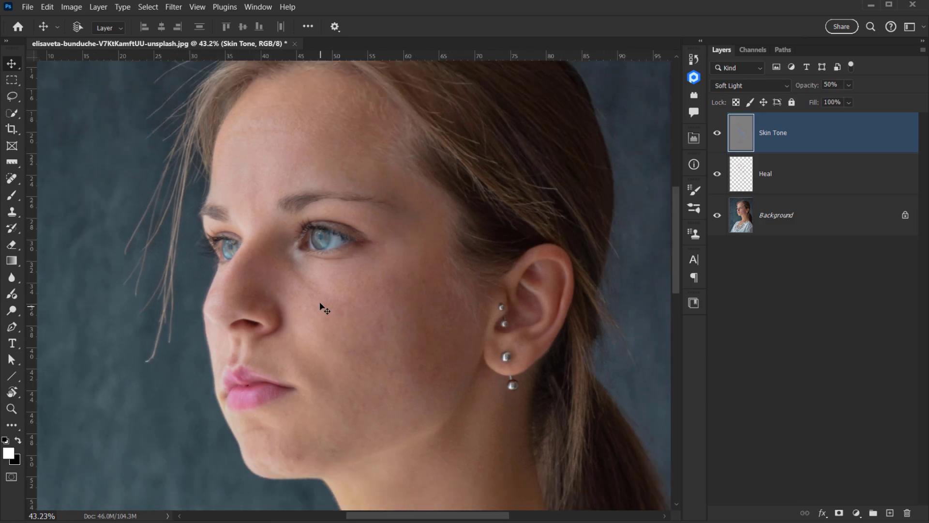
{"action": "scroll", "coordinate": [293, 316], "scroll_direction": "up", "scroll_amount": 2}
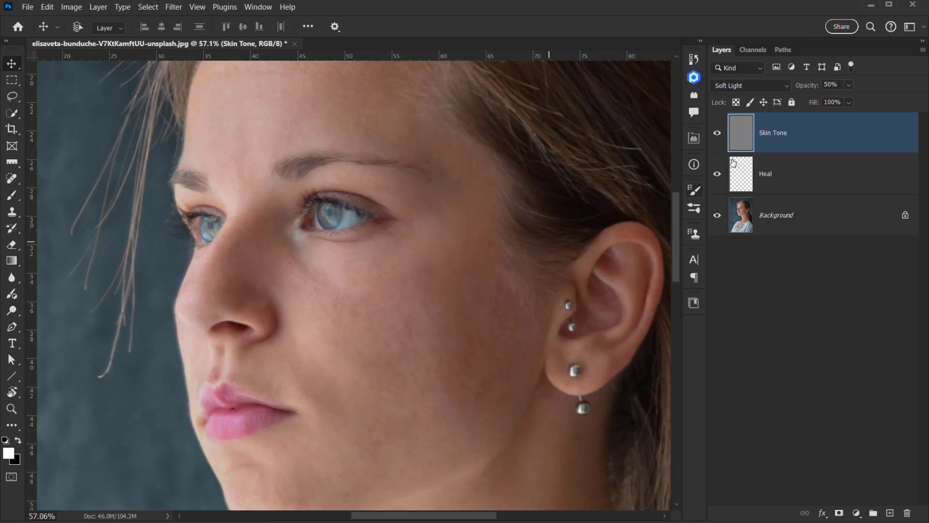
{"action": "left_click", "coordinate": [718, 133]}
{"action": "left_click", "coordinate": [719, 134]}
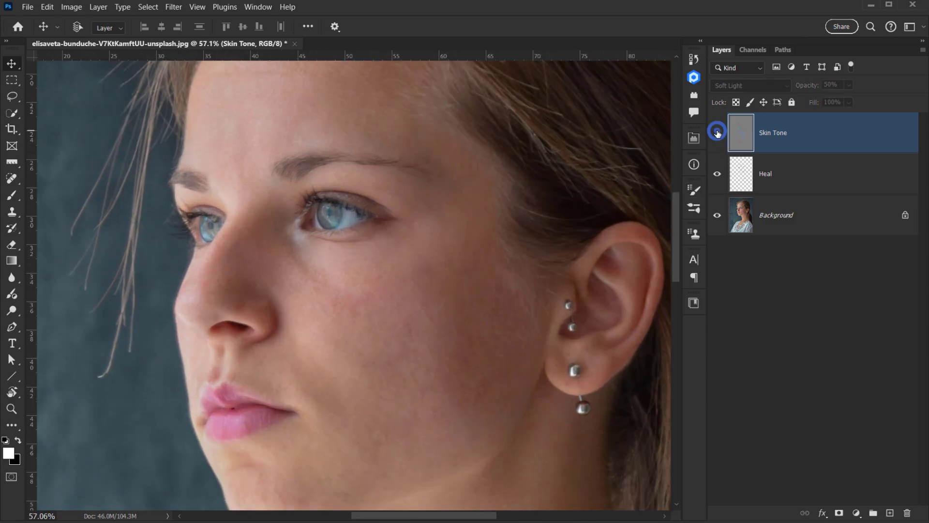
{"action": "scroll", "coordinate": [375, 307], "scroll_direction": "down", "scroll_amount": 2}
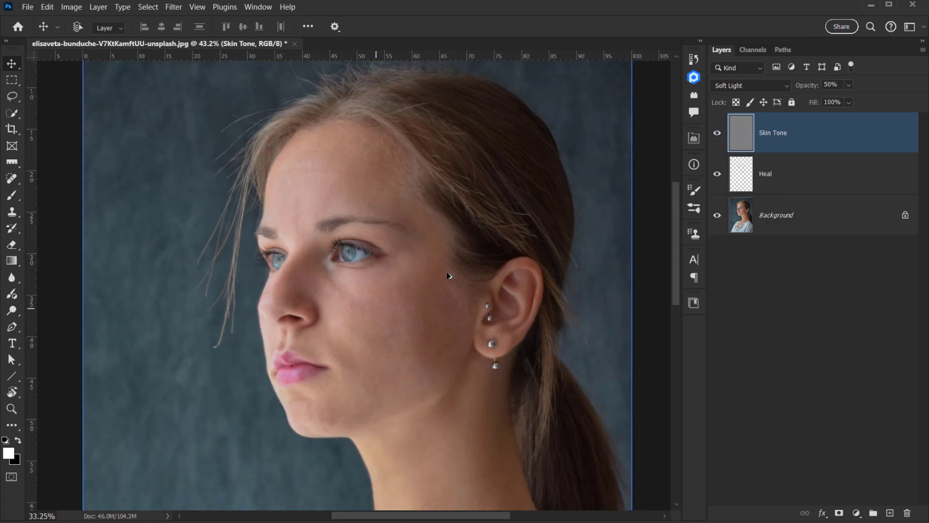
{"action": "left_click", "coordinate": [718, 134], "text": "alt"}
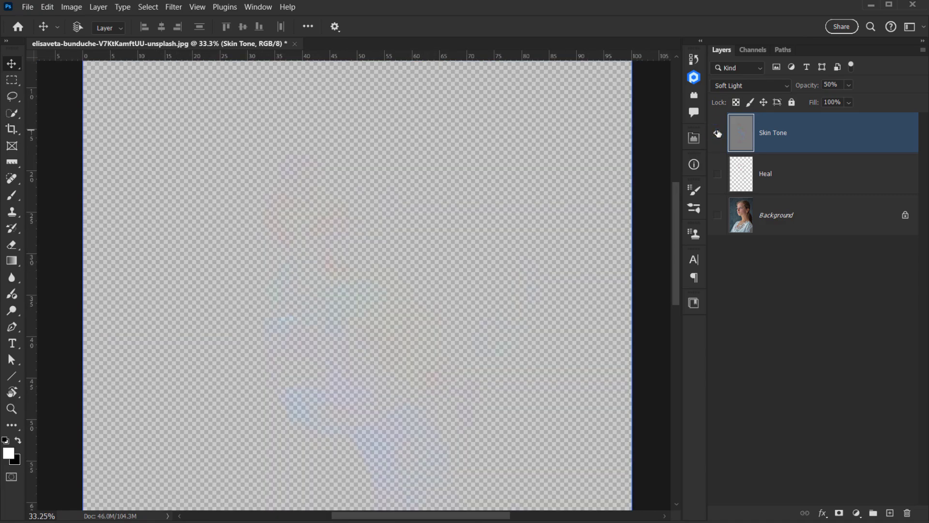
{"action": "left_click", "coordinate": [718, 134], "text": "alt"}
Set the Skin Tone layer's blend mode to Normal and its opacity to 100%.
{"action": "left_click", "coordinate": [734, 85]}
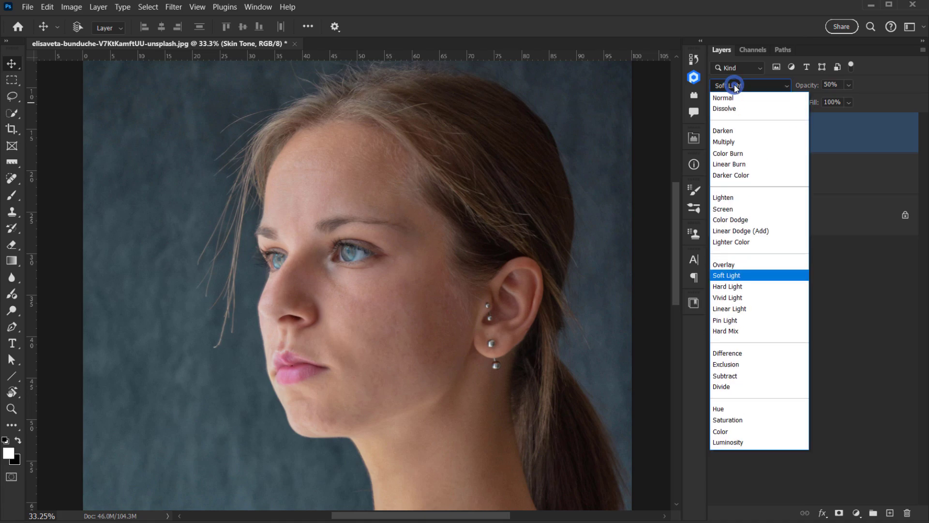
{"action": "left_click", "coordinate": [726, 98]}
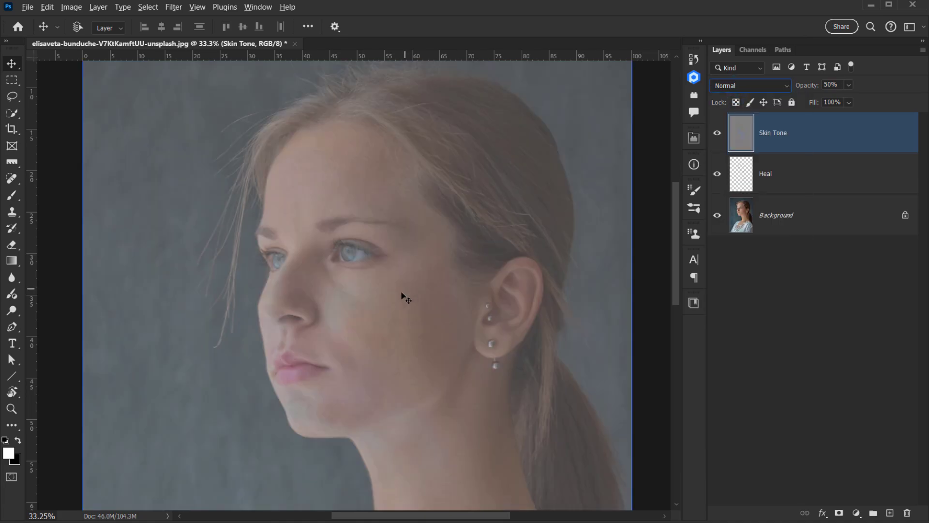
{"action": "scroll", "coordinate": [394, 260], "scroll_direction": "up", "scroll_amount": 3}
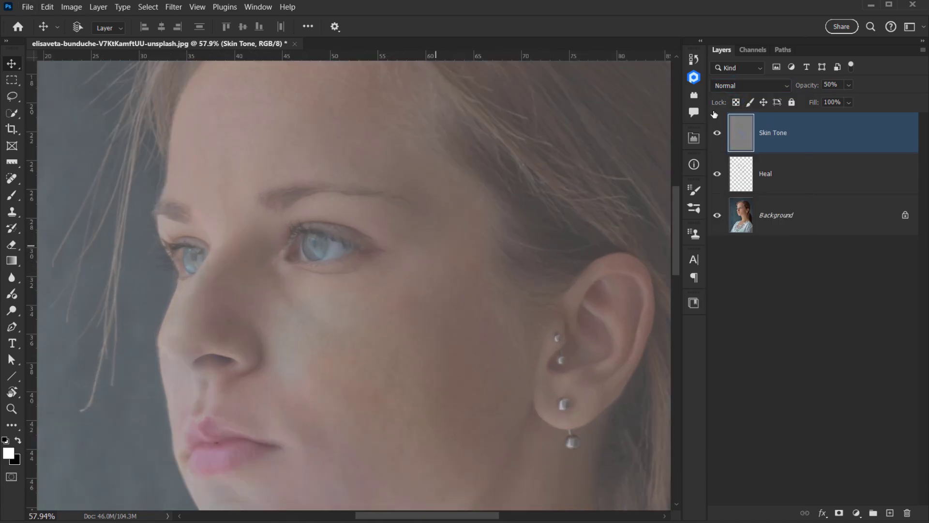
{"action": "left_click", "coordinate": [799, 89]}
{"action": "type", "text": "100"}
Examine the Skin Tone layer's color patches over the face and neck, and return its blend mode to Soft Light.
{"action": "scroll", "coordinate": [297, 363], "scroll_direction": "down", "scroll_amount": 3}
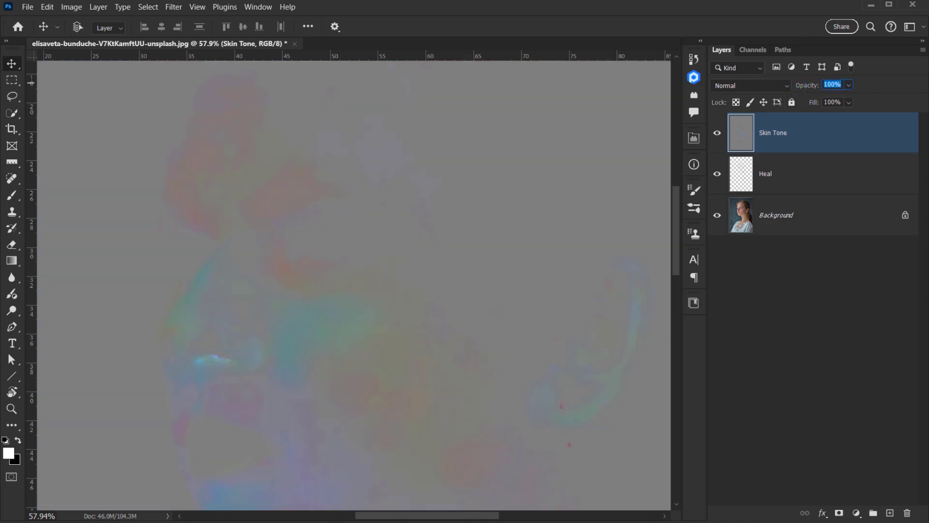
{"action": "scroll", "coordinate": [297, 363], "scroll_direction": "up", "scroll_amount": 3}
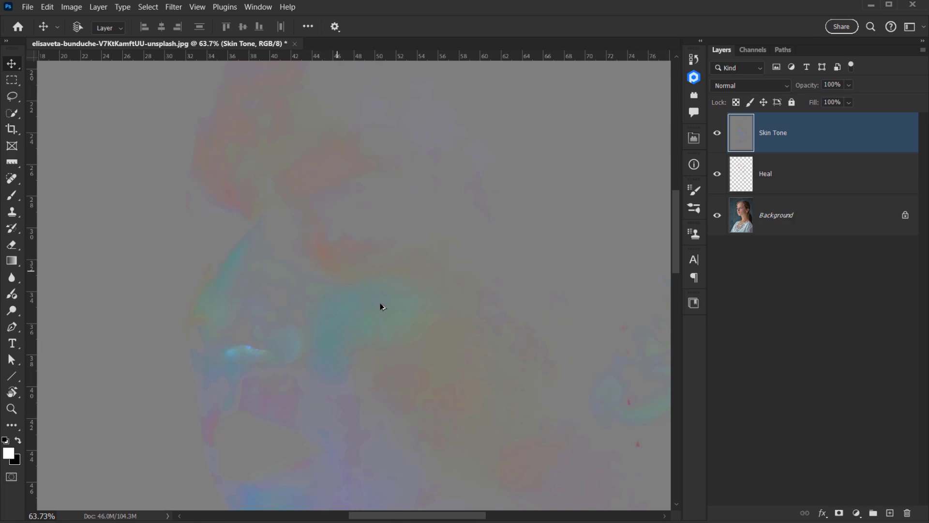
{"action": "scroll", "coordinate": [469, 309], "scroll_direction": "down", "scroll_amount": 3}
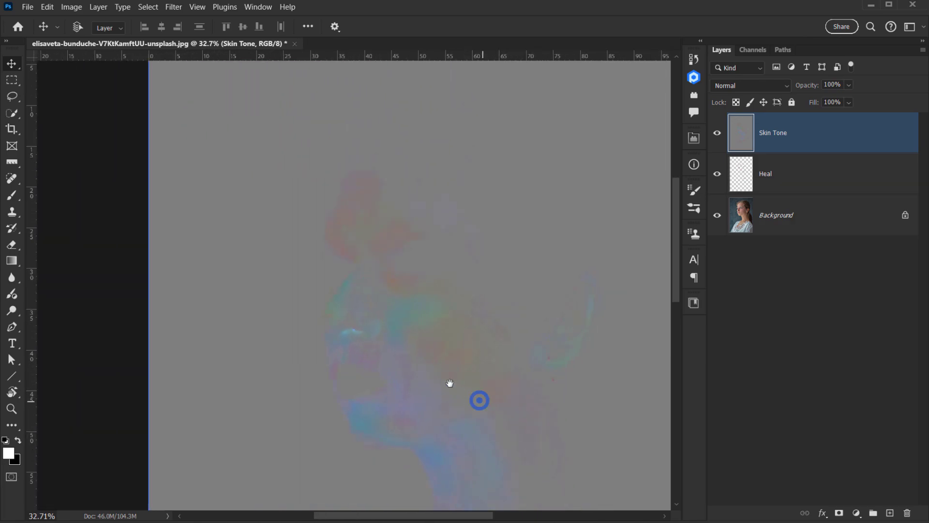
{"action": "left_click_drag", "start_coordinate": [450, 383], "coordinate": [390, 315]}
{"action": "scroll", "coordinate": [308, 244], "scroll_direction": "up", "scroll_amount": 1}
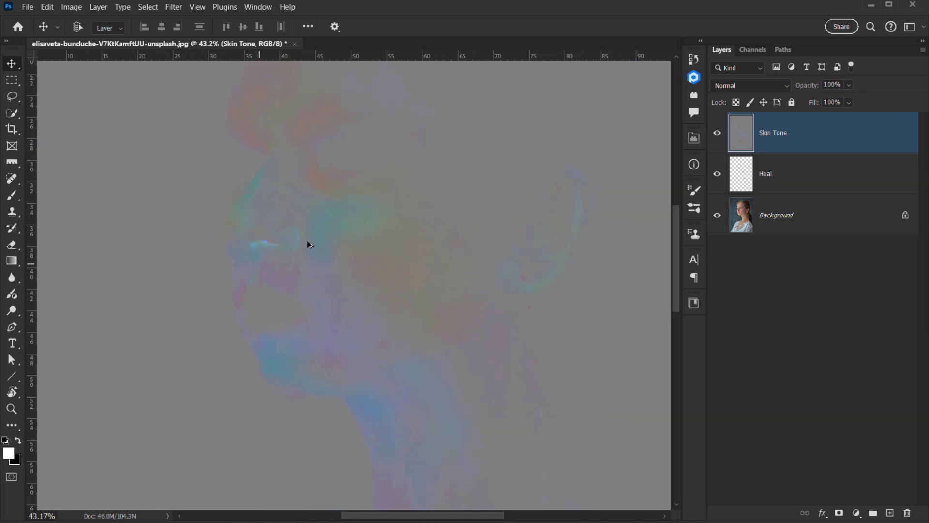
{"action": "left_click", "coordinate": [739, 84]}
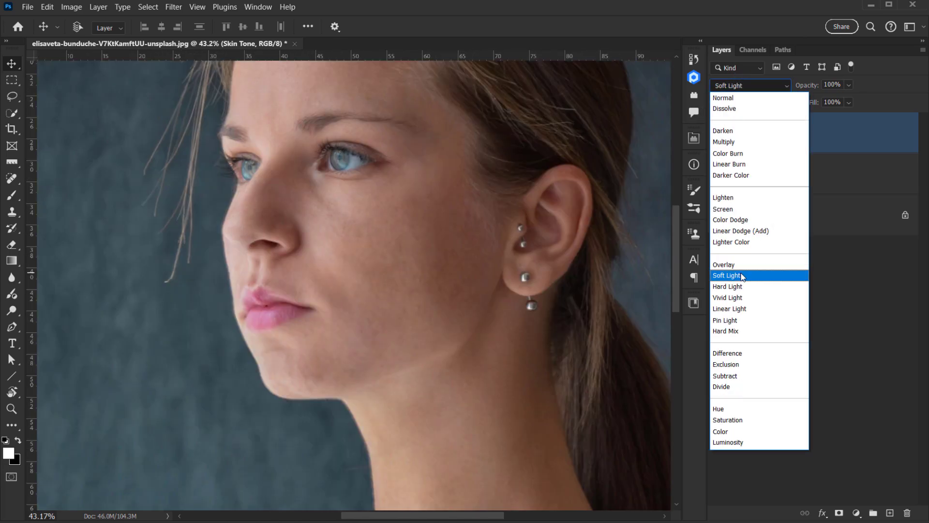
{"action": "left_click", "coordinate": [741, 273]}
Compare the nose, cheek and eye areas with the Skin Tone layer hidden and shown at several magnifications.
{"action": "left_click_drag", "start_coordinate": [315, 217], "coordinate": [331, 240]}
{"action": "scroll", "coordinate": [279, 225], "scroll_direction": "up", "scroll_amount": 2}
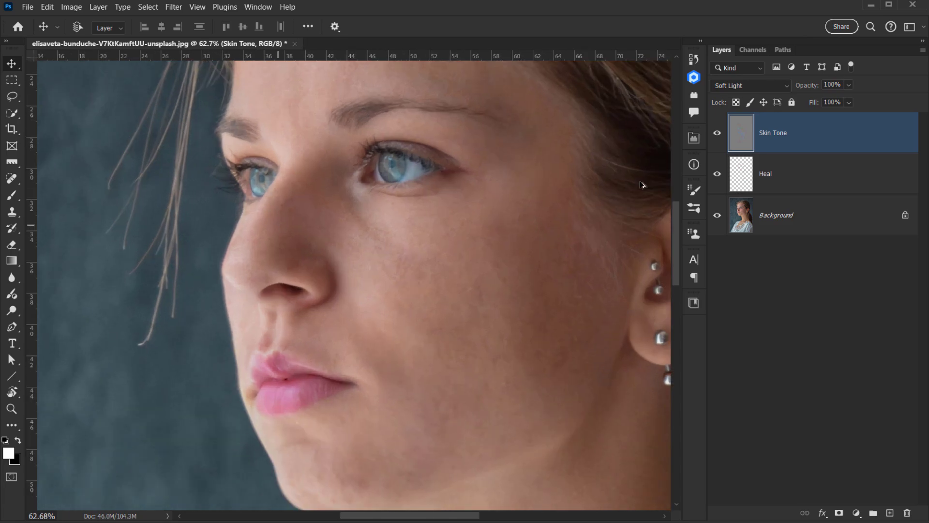
{"action": "left_click", "coordinate": [718, 134]}
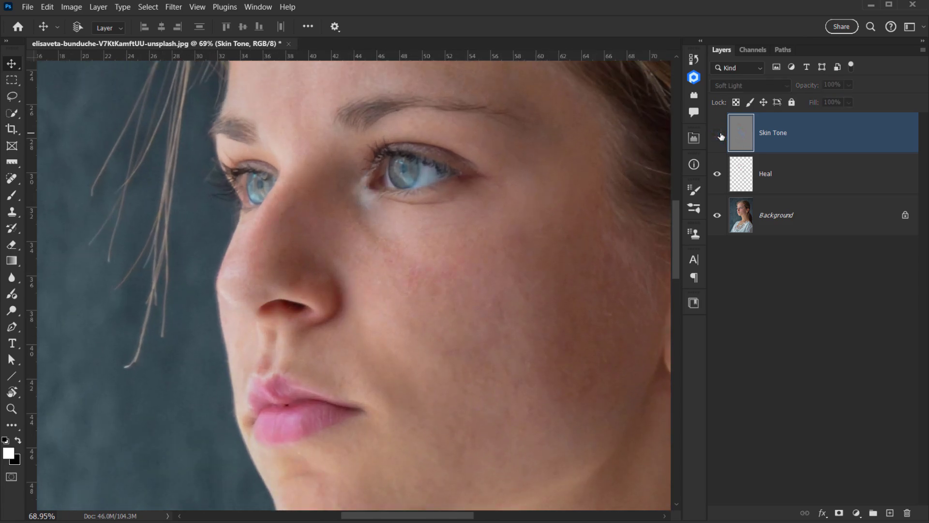
{"action": "left_click", "coordinate": [718, 134]}
{"action": "scroll", "coordinate": [306, 282], "scroll_direction": "up", "scroll_amount": 2}
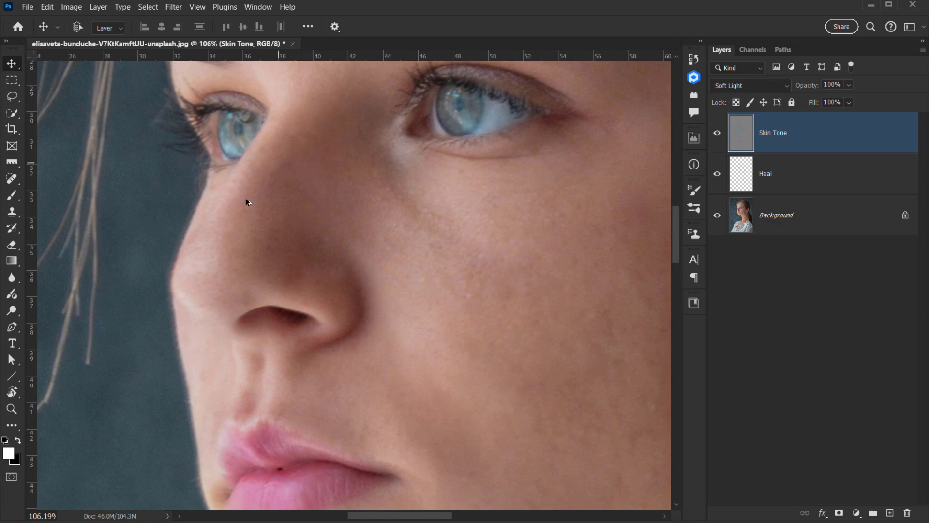
{"action": "left_click", "coordinate": [718, 134]}
{"action": "left_click", "coordinate": [718, 134]}
{"action": "left_click", "coordinate": [718, 134]}
{"action": "left_click", "coordinate": [718, 134]}
{"action": "left_click", "coordinate": [718, 134]}
{"action": "left_click", "coordinate": [717, 134]}
{"action": "scroll", "coordinate": [221, 358], "scroll_direction": "up", "scroll_amount": 1}
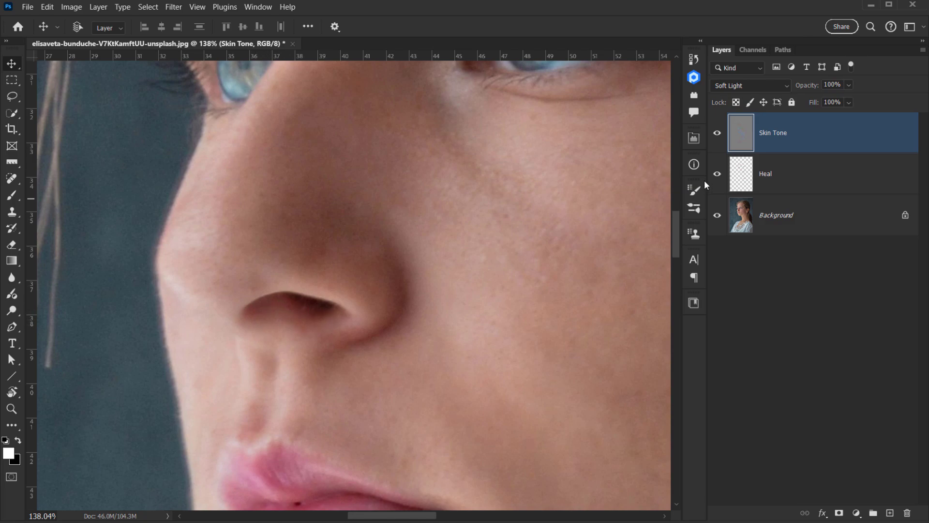
{"action": "left_click", "coordinate": [718, 133]}
{"action": "left_click", "coordinate": [718, 134]}
{"action": "scroll", "coordinate": [341, 310], "scroll_direction": "down", "scroll_amount": 3}
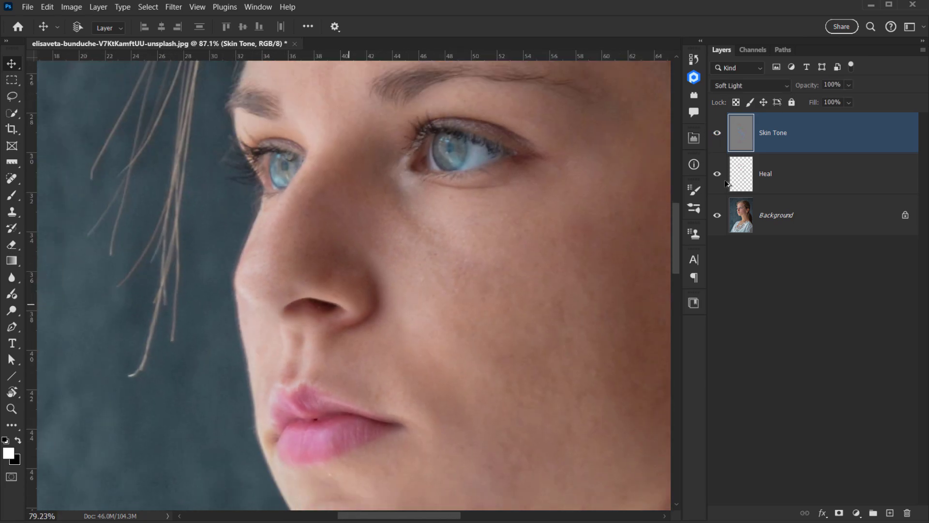
Set the Skin Tone layer's opacity to 70% and view the whole portrait.
{"action": "left_click_drag", "start_coordinate": [815, 86], "coordinate": [793, 85]}
{"action": "left_click_drag", "start_coordinate": [470, 236], "coordinate": [378, 347]}
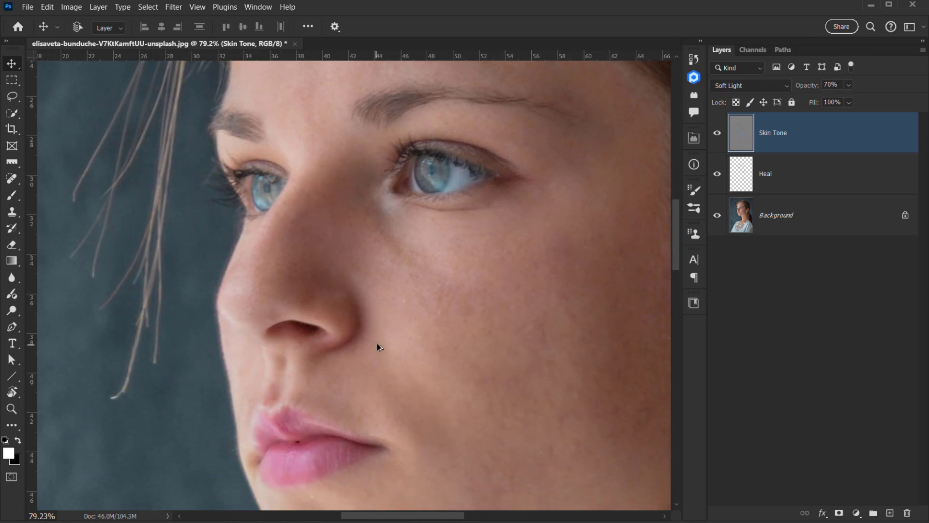
{"action": "scroll", "coordinate": [378, 347], "scroll_direction": "down", "scroll_amount": 5}
{"action": "left_click_drag", "start_coordinate": [434, 324], "coordinate": [293, 288]}
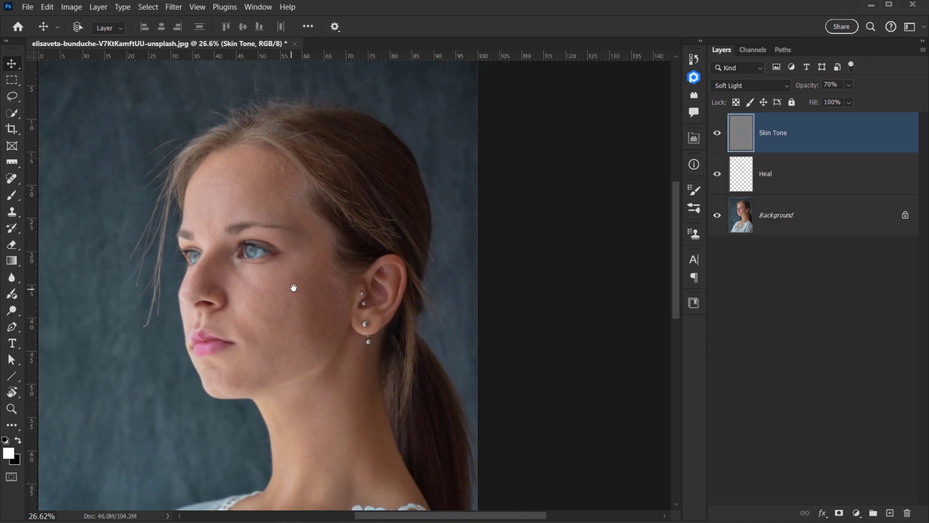
{"action": "scroll", "coordinate": [301, 339], "scroll_direction": "down", "scroll_amount": 3}
{"action": "scroll", "coordinate": [399, 317], "scroll_direction": "left", "scroll_amount": 3}
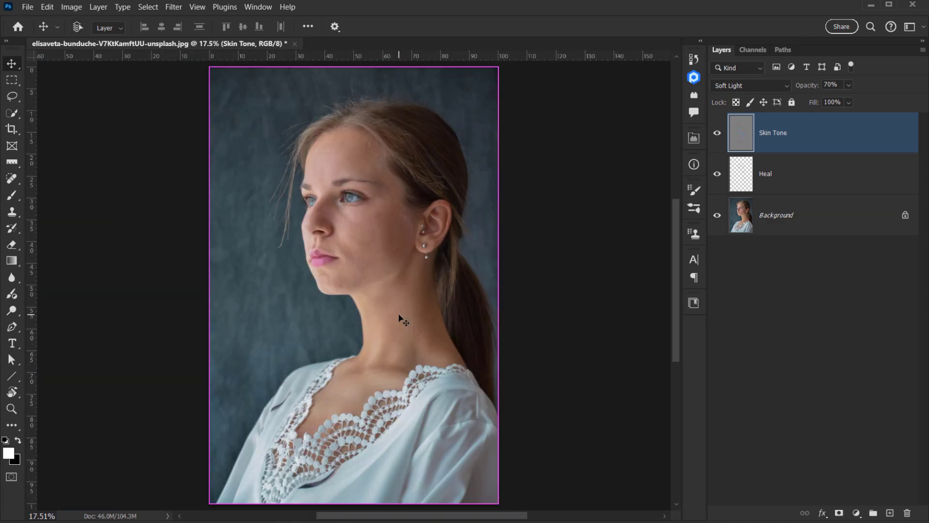
{"action": "scroll", "coordinate": [390, 278], "scroll_direction": "up", "scroll_amount": 1}
{"action": "left_click_drag", "start_coordinate": [384, 220], "coordinate": [370, 280]}
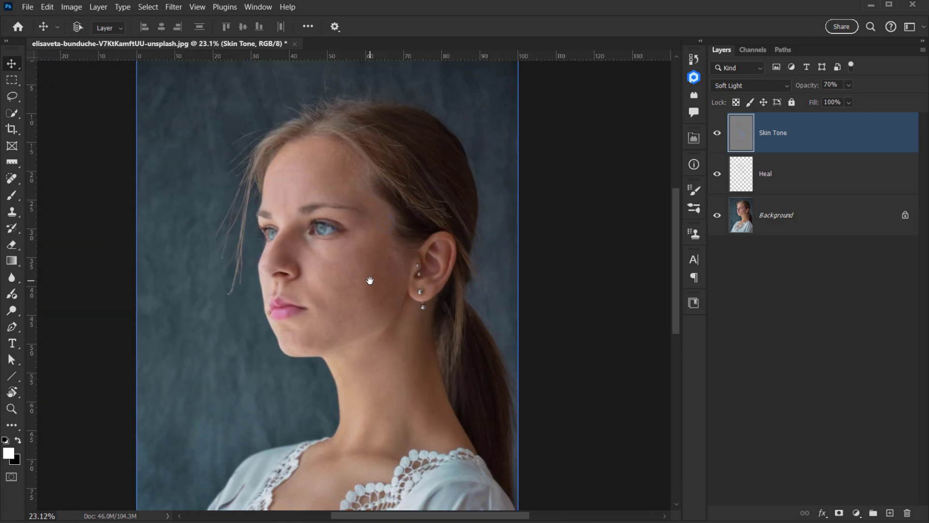
Select the Background layer, reopen the Retouch4me Panel and collapse the Skin Tone settings.
{"action": "left_click", "coordinate": [794, 219]}
{"action": "scroll", "coordinate": [313, 289], "scroll_direction": "up", "scroll_amount": 1}
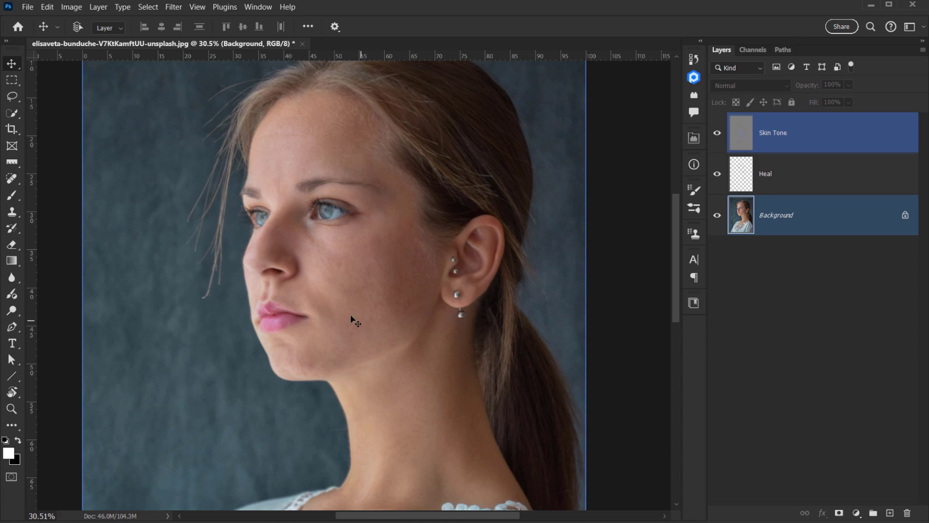
{"action": "left_click", "coordinate": [701, 78]}
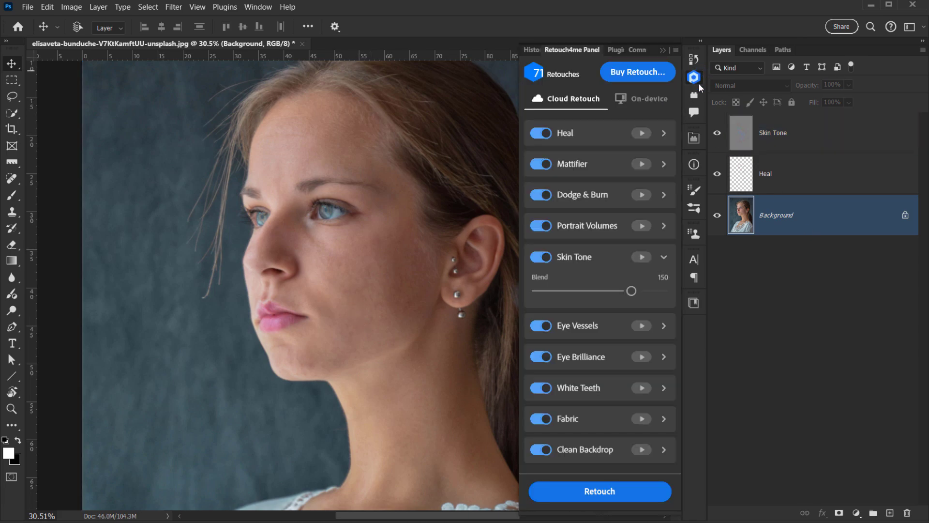
{"action": "left_click", "coordinate": [664, 260]}
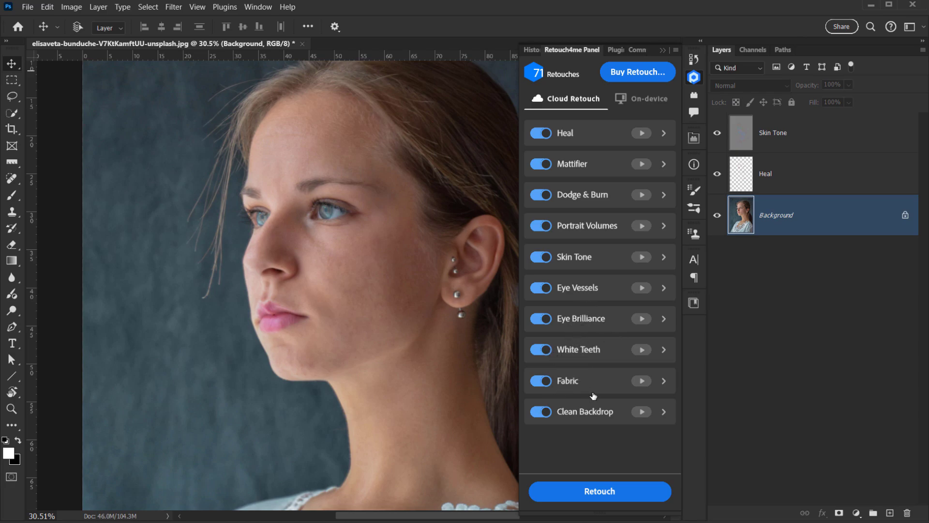
Open the Dodge & Burn settings in the cloud retouch list with the face in view.
{"action": "scroll", "coordinate": [359, 451], "scroll_direction": "down", "scroll_amount": 3}
{"action": "scroll", "coordinate": [362, 445], "scroll_direction": "down", "scroll_amount": 2}
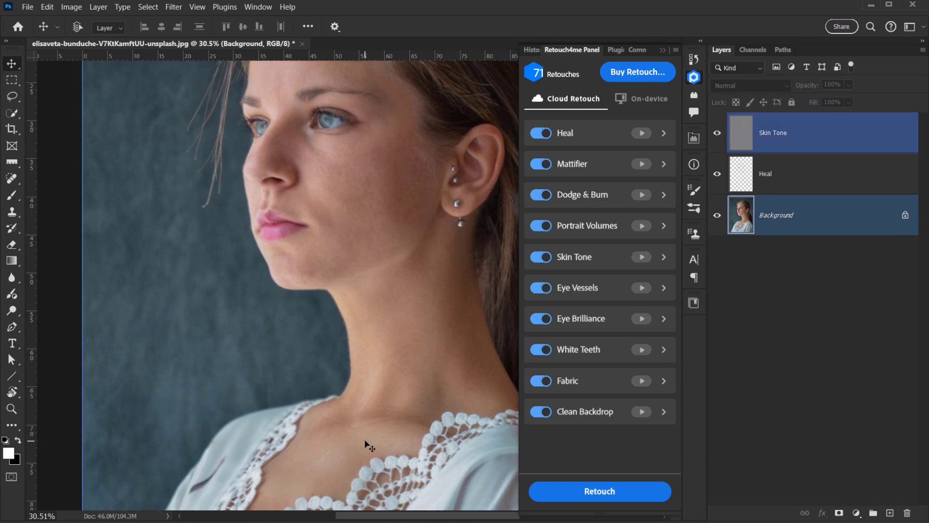
{"action": "scroll", "coordinate": [320, 445], "scroll_direction": "down", "scroll_amount": 2}
{"action": "scroll", "coordinate": [310, 438], "scroll_direction": "down", "scroll_amount": 4}
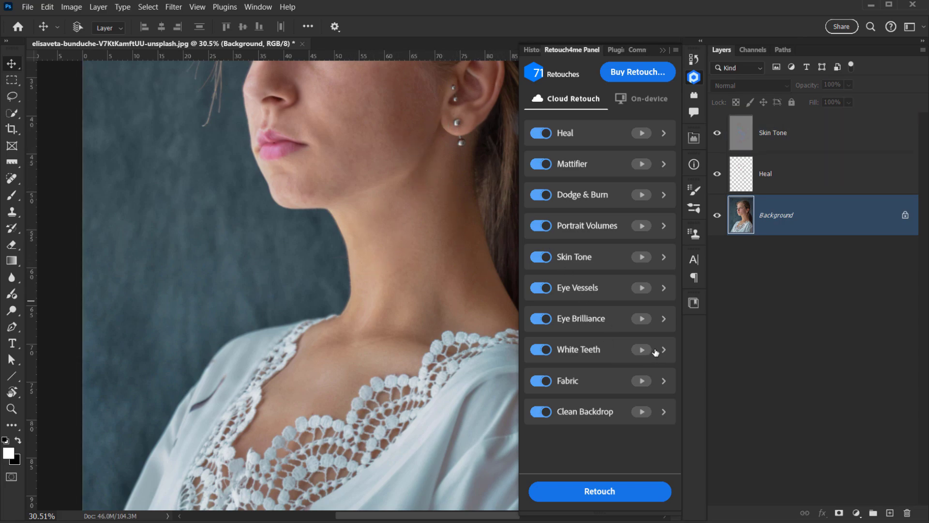
{"action": "scroll", "coordinate": [656, 352], "scroll_direction": "up", "scroll_amount": 2}
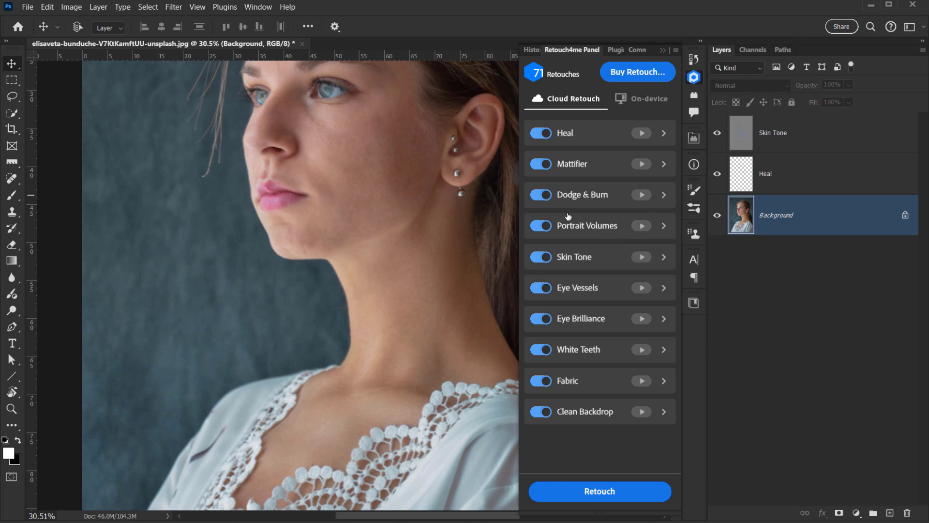
{"action": "left_click", "coordinate": [665, 195]}
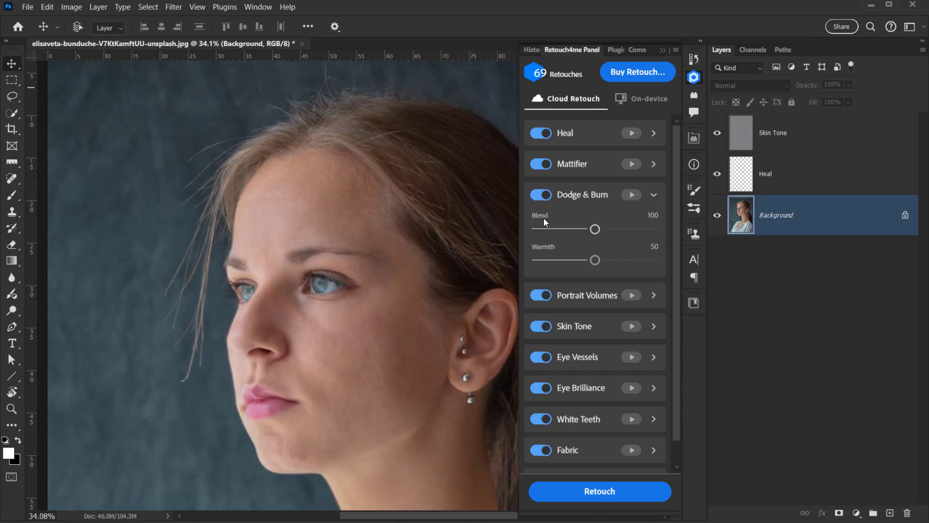
{"action": "left_click", "coordinate": [426, 280]}
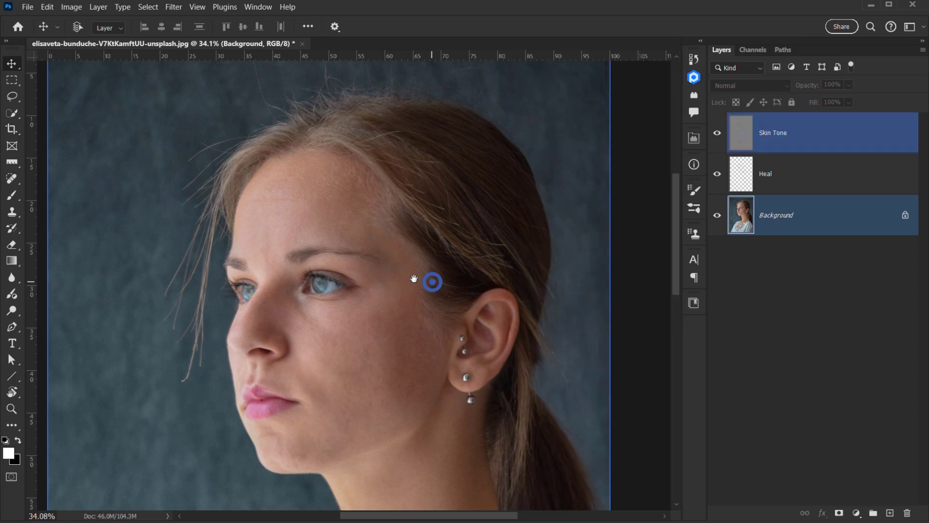
{"action": "left_click_drag", "start_coordinate": [425, 280], "coordinate": [383, 266]}
{"action": "left_click", "coordinate": [693, 77]}
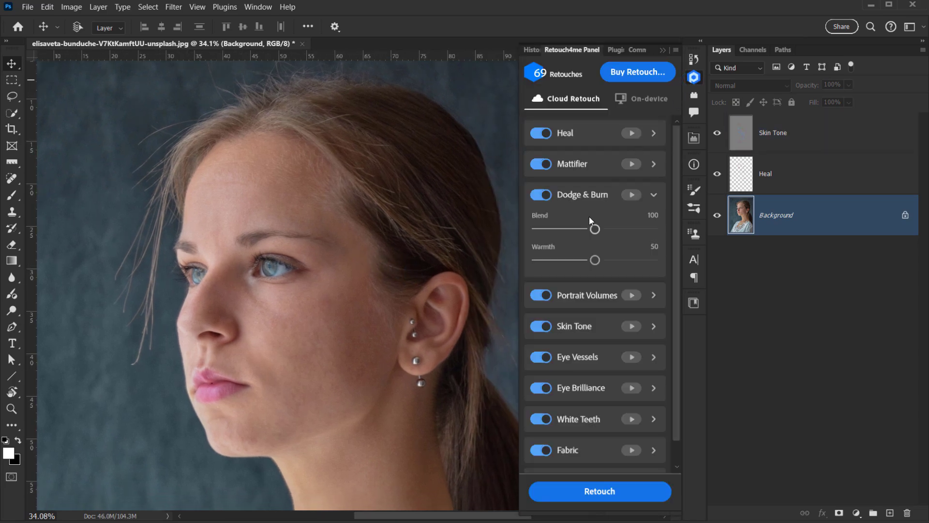
Run the Dodge & Burn cloud retouch with Blend at 100 and Warmth at 50.
{"action": "mouse_move", "coordinate": [596, 230]}
{"action": "left_mouse_down"}
{"action": "mouse_move", "coordinate": [654, 224]}
{"action": "mouse_move", "coordinate": [598, 231]}
{"action": "left_mouse_up"}
{"action": "left_click_drag", "start_coordinate": [571, 262], "coordinate": [524, 263]}
{"action": "left_click_drag", "start_coordinate": [614, 260], "coordinate": [597, 269]}
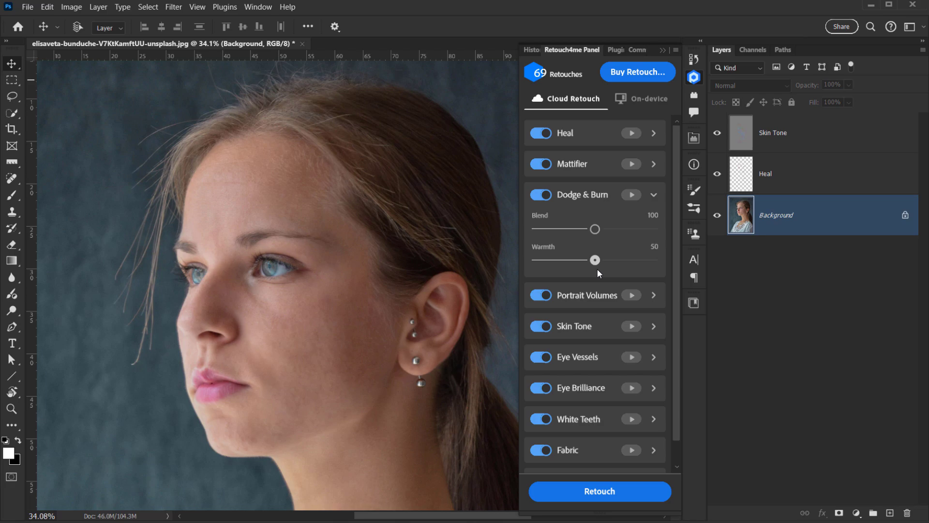
{"action": "left_click", "coordinate": [632, 195]}
{"action": "left_click", "coordinate": [631, 196]}
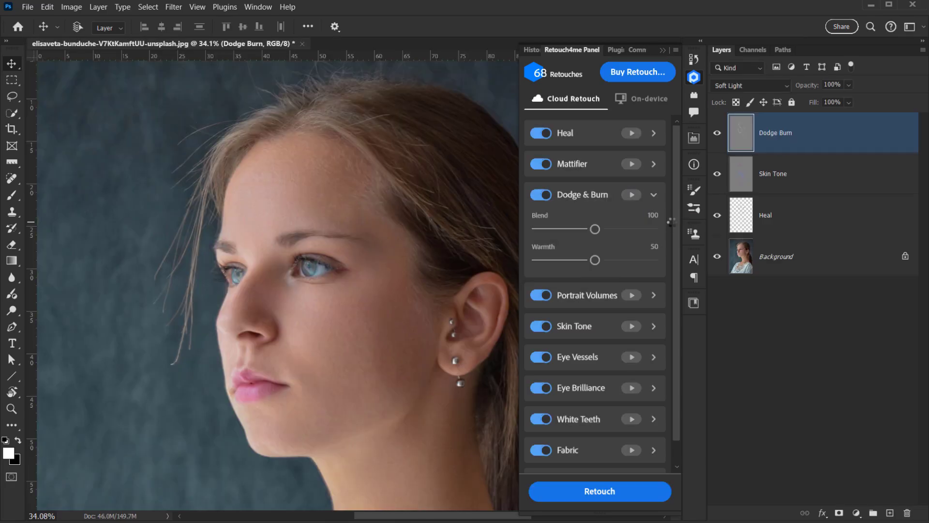
Collapse the Retouch4me Panel and compare the portrait with the Dodge Burn layer hidden and shown.
{"action": "scroll", "coordinate": [291, 305], "scroll_direction": "up", "scroll_amount": 1}
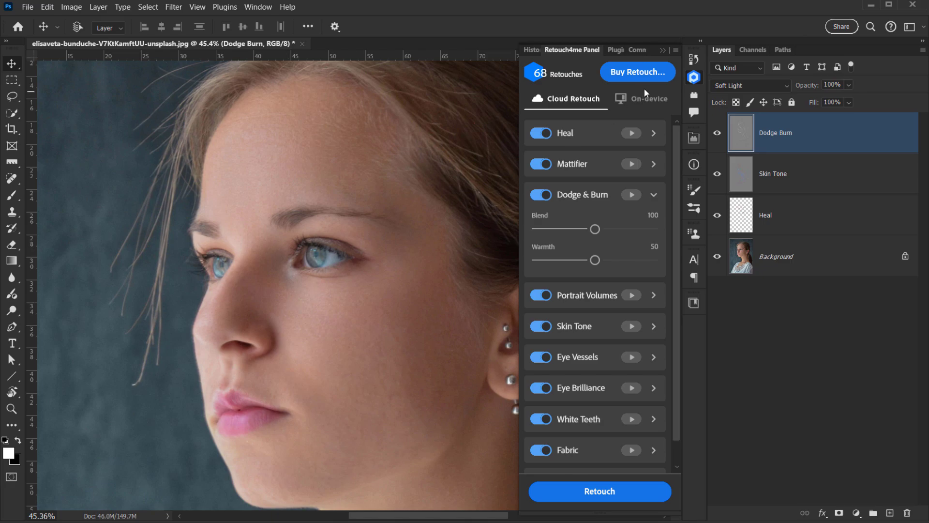
{"action": "left_click", "coordinate": [662, 50]}
{"action": "scroll", "coordinate": [332, 301], "scroll_direction": "down", "scroll_amount": 2}
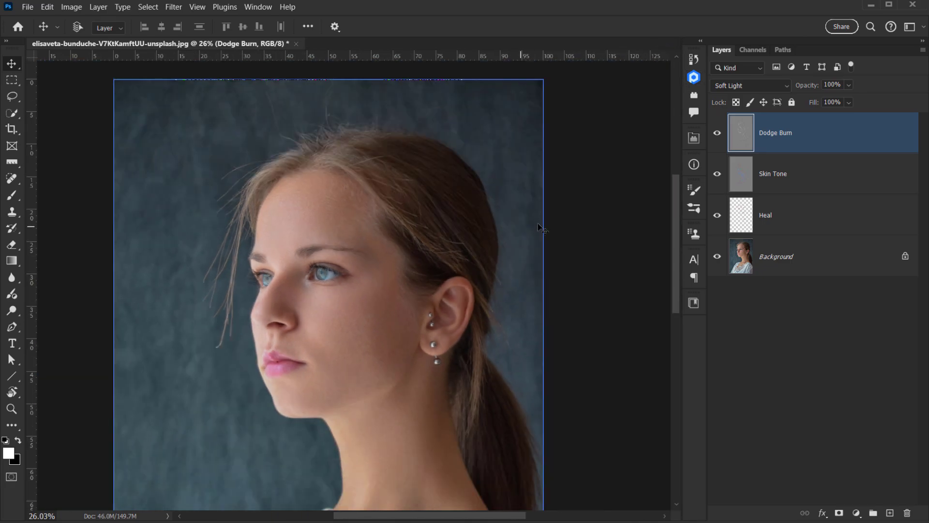
{"action": "left_click", "coordinate": [718, 134]}
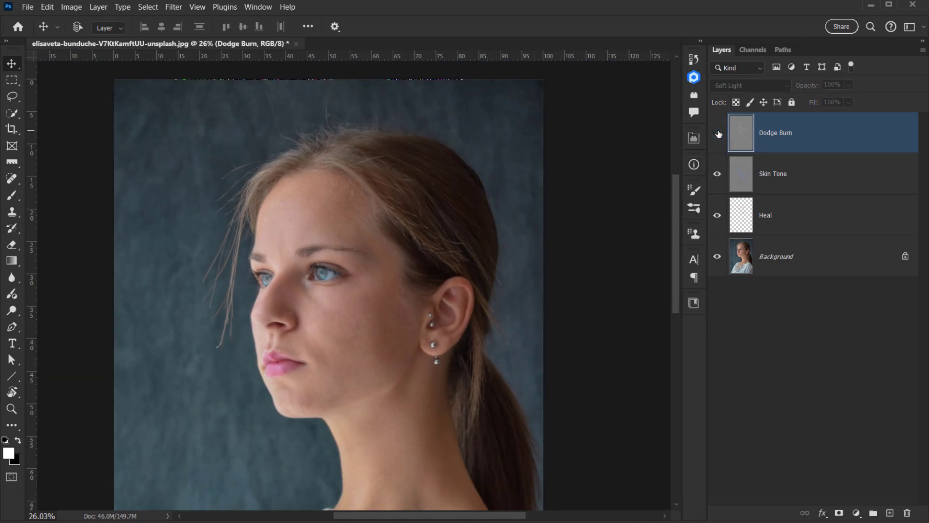
{"action": "left_click", "coordinate": [718, 133]}
Examine the face and neck skin up close and from farther out, toggling the Dodge Burn layer's visibility twice.
{"action": "scroll", "coordinate": [339, 342], "scroll_direction": "up", "scroll_amount": 1}
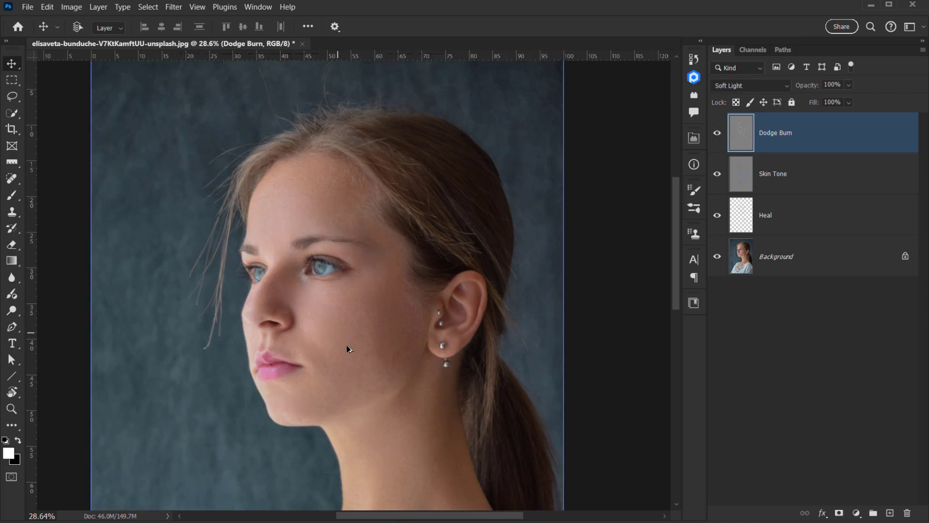
{"action": "left_click_drag", "start_coordinate": [339, 343], "coordinate": [338, 268]}
{"action": "scroll", "coordinate": [321, 248], "scroll_direction": "up", "scroll_amount": 1}
{"action": "scroll", "coordinate": [321, 248], "scroll_direction": "down", "scroll_amount": 4}
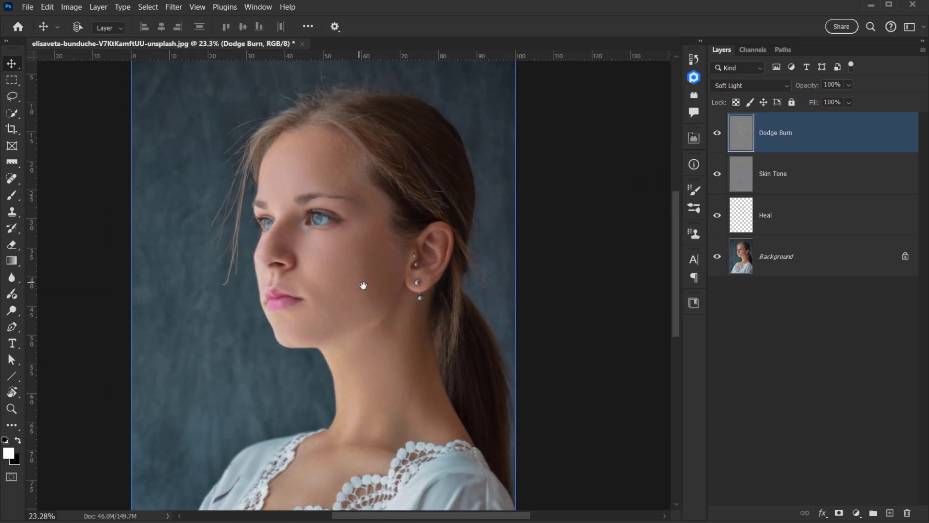
{"action": "left_click_drag", "start_coordinate": [364, 286], "coordinate": [321, 270]}
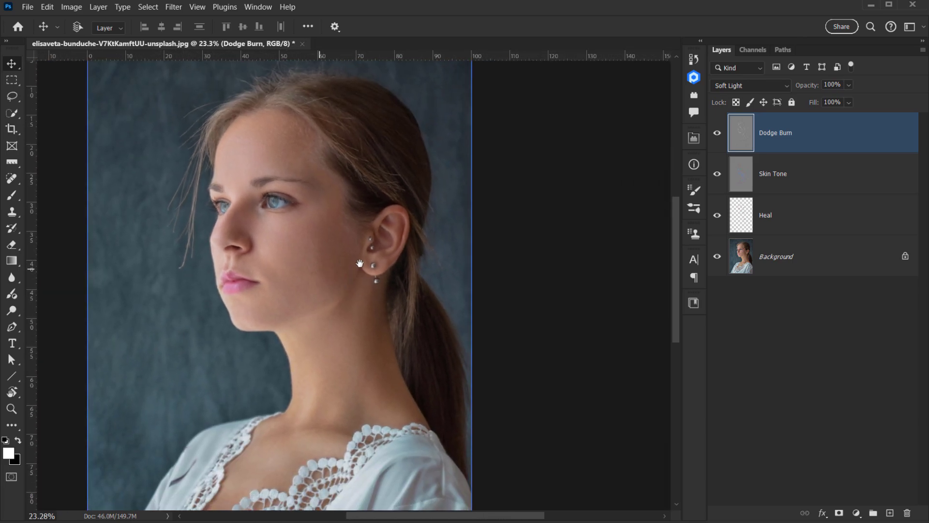
{"action": "left_click", "coordinate": [717, 134]}
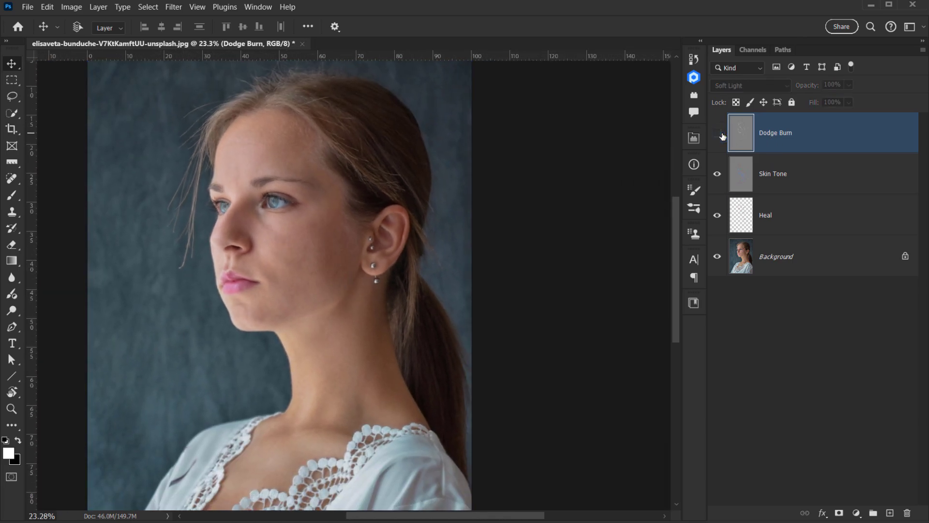
{"action": "left_click", "coordinate": [722, 134]}
{"action": "left_click", "coordinate": [722, 135]}
{"action": "left_click", "coordinate": [722, 135]}
Set the Dodge Burn layer's opacity to 70% and compare the portrait with the layer off and on.
{"action": "scroll", "coordinate": [208, 242], "scroll_direction": "up", "scroll_amount": 2}
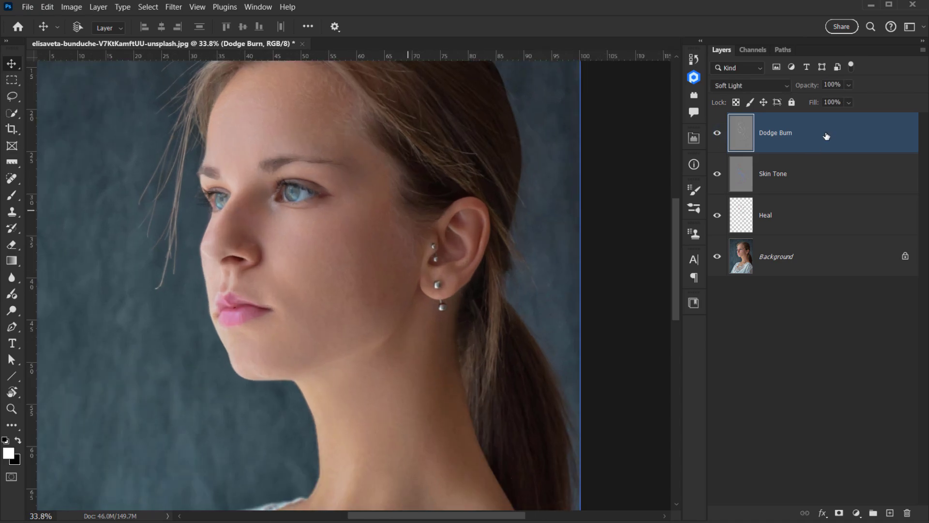
{"action": "left_click_drag", "start_coordinate": [815, 87], "coordinate": [799, 87]}
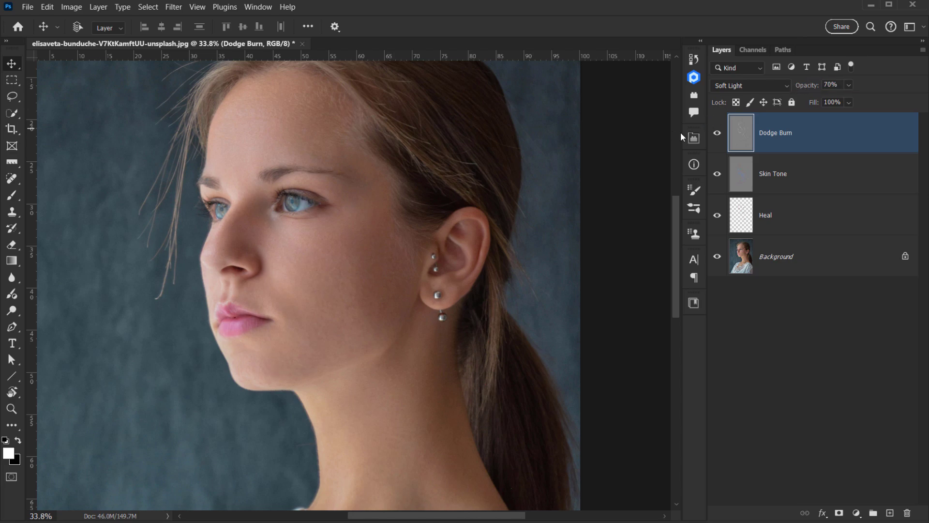
{"action": "left_click", "coordinate": [717, 134]}
{"action": "left_click", "coordinate": [717, 135]}
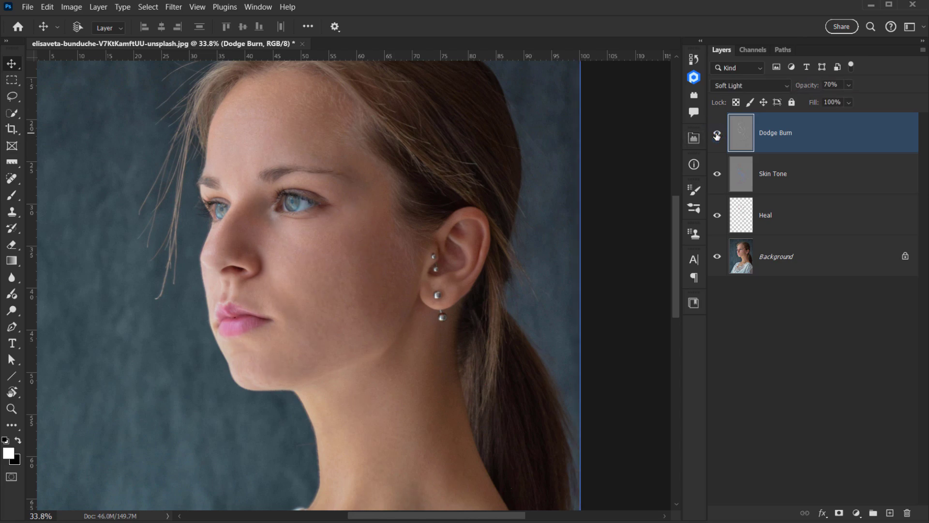
{"action": "scroll", "coordinate": [270, 327], "scroll_direction": "down", "scroll_amount": 3}
{"action": "scroll", "coordinate": [270, 327], "scroll_direction": "up", "scroll_amount": 3}
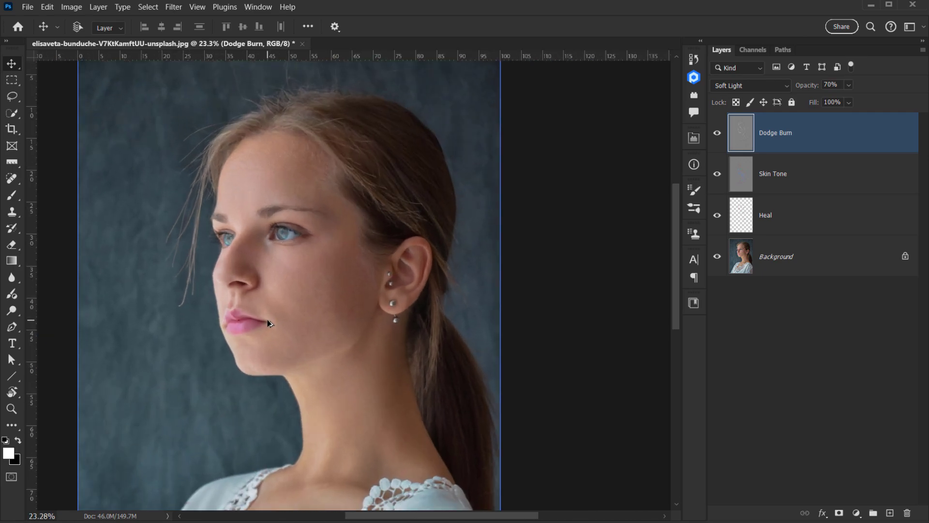
{"action": "left_click_drag", "start_coordinate": [324, 255], "coordinate": [315, 323]}
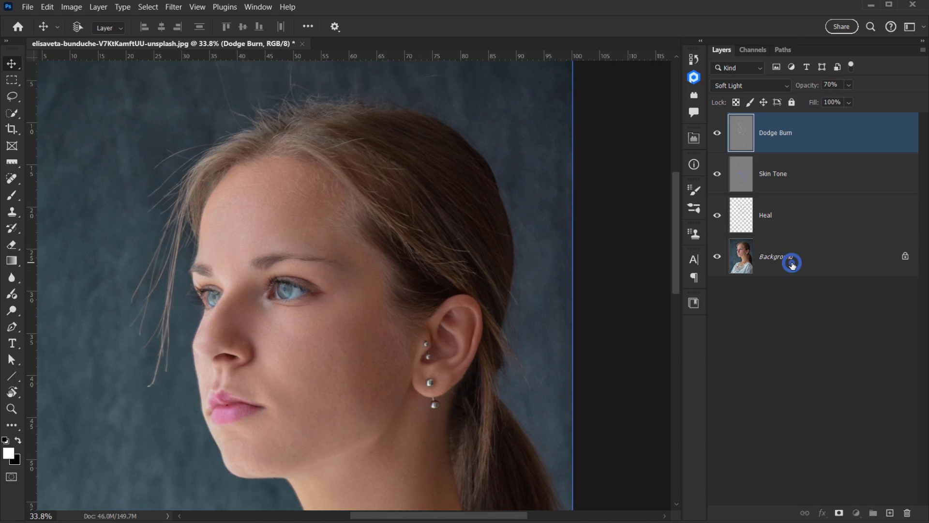
Select the Background layer, reopen the Retouch4me Panel and collapse the Dodge & Burn settings.
{"action": "left_click", "coordinate": [784, 256]}
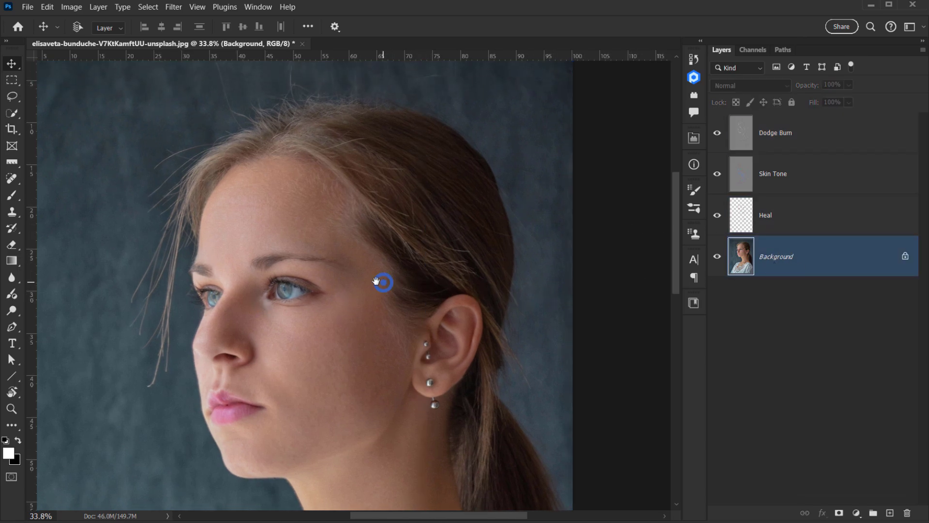
{"action": "left_click_drag", "start_coordinate": [384, 278], "coordinate": [339, 274]}
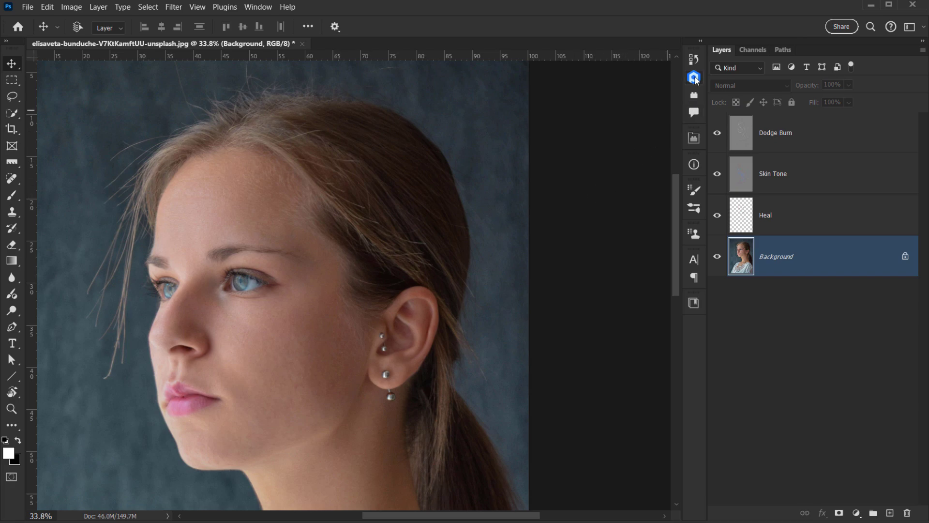
{"action": "left_click", "coordinate": [695, 77]}
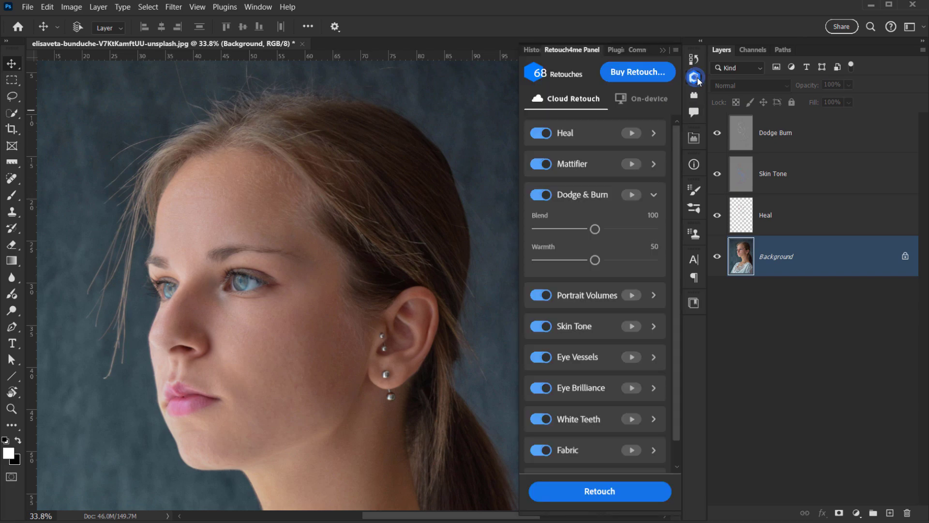
{"action": "left_click", "coordinate": [655, 195]}
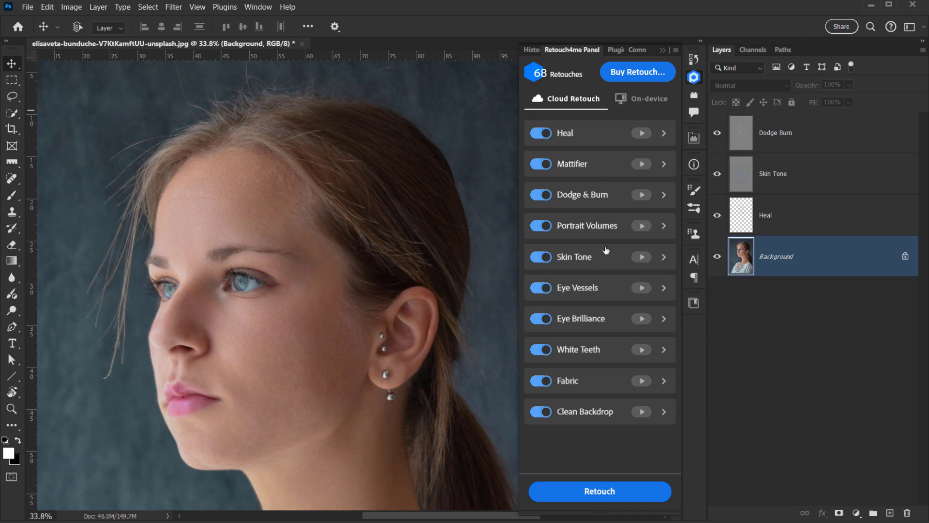
Open the Portrait Volumes settings and run that cloud retouch with Blend at 100.
{"action": "left_click", "coordinate": [664, 226]}
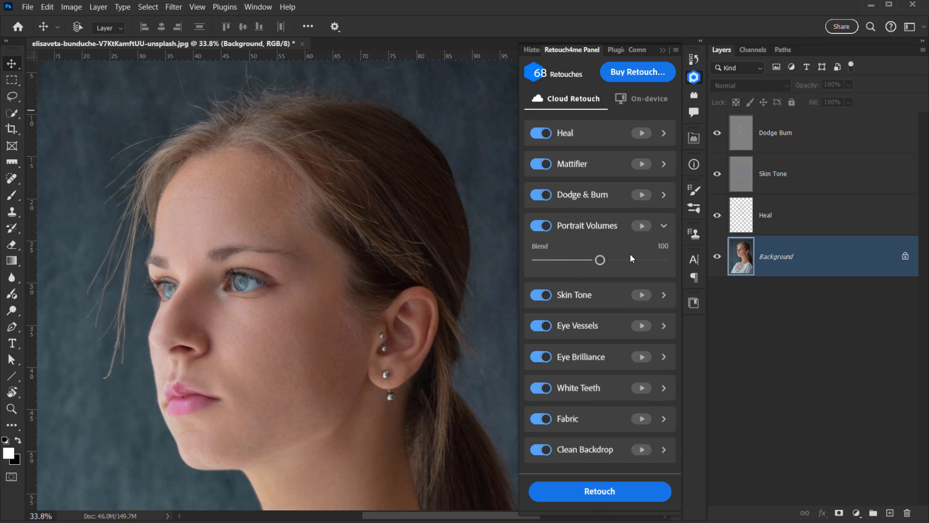
{"action": "left_click_drag", "start_coordinate": [601, 261], "coordinate": [625, 260]}
{"action": "mouse_move", "coordinate": [614, 261]}
{"action": "left_mouse_down"}
{"action": "mouse_move", "coordinate": [570, 268]}
{"action": "mouse_move", "coordinate": [614, 265]}
{"action": "mouse_move", "coordinate": [599, 263]}
{"action": "left_mouse_up"}
{"action": "left_click", "coordinate": [641, 228]}
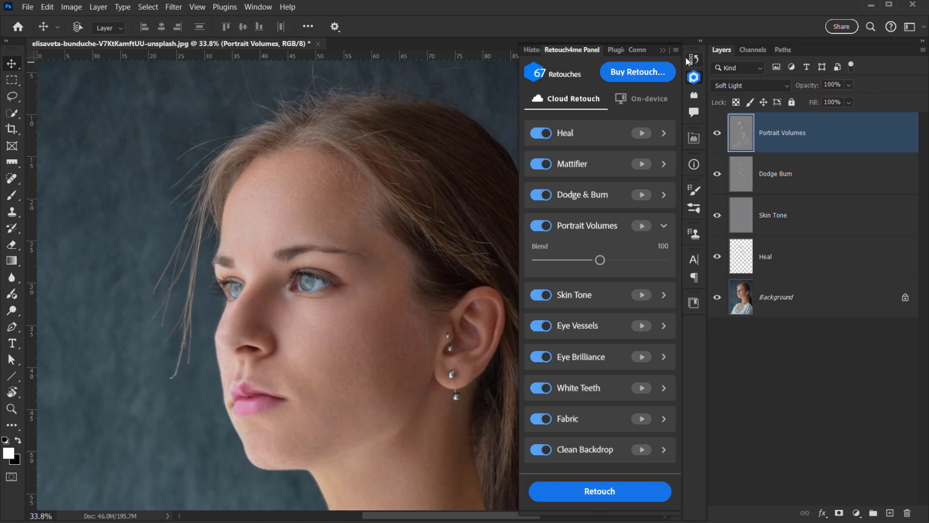
Collapse the Retouch4me Panel and compare the portrait with the Portrait Volumes layer hidden and shown.
{"action": "left_click", "coordinate": [663, 50]}
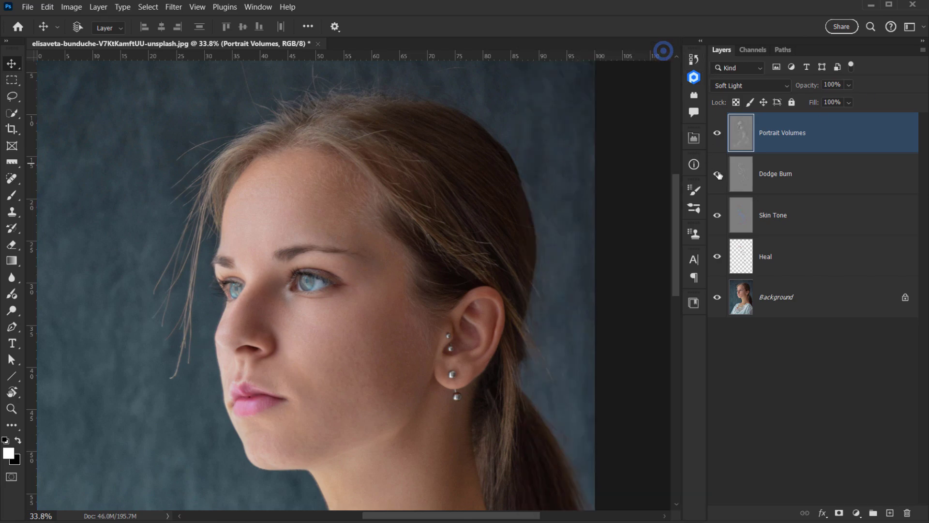
{"action": "left_click", "coordinate": [722, 135]}
{"action": "left_click", "coordinate": [718, 134]}
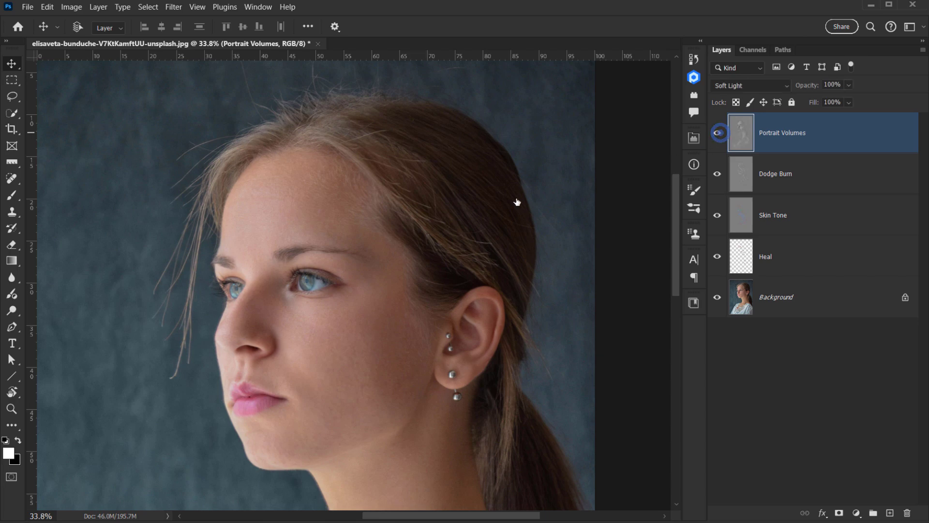
{"action": "scroll", "coordinate": [361, 334], "scroll_direction": "down", "scroll_amount": 1}
{"action": "scroll", "coordinate": [307, 339], "scroll_direction": "down", "scroll_amount": 2}
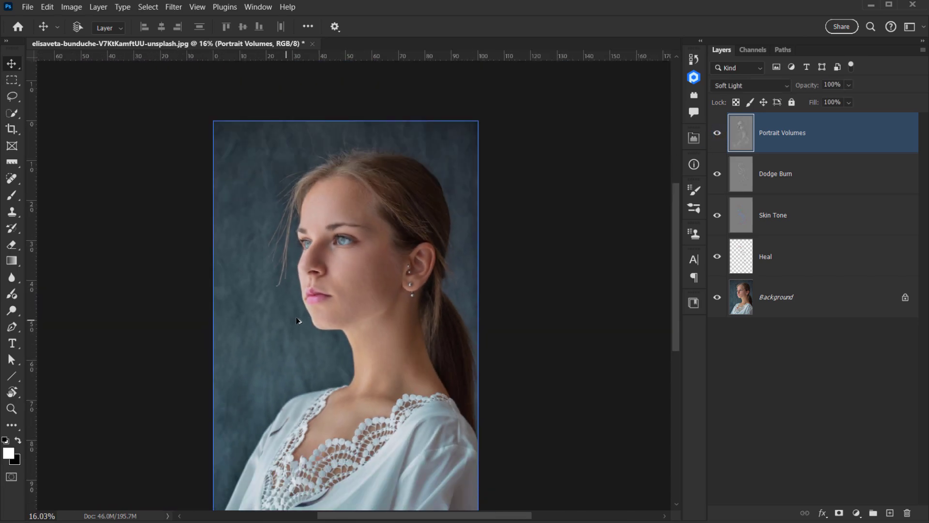
Examine the nose, cheek and jaw up close while repeatedly hiding and showing the Portrait Volumes layer.
{"action": "scroll", "coordinate": [301, 317], "scroll_direction": "up", "scroll_amount": 5}
{"action": "left_click_drag", "start_coordinate": [393, 296], "coordinate": [381, 300]}
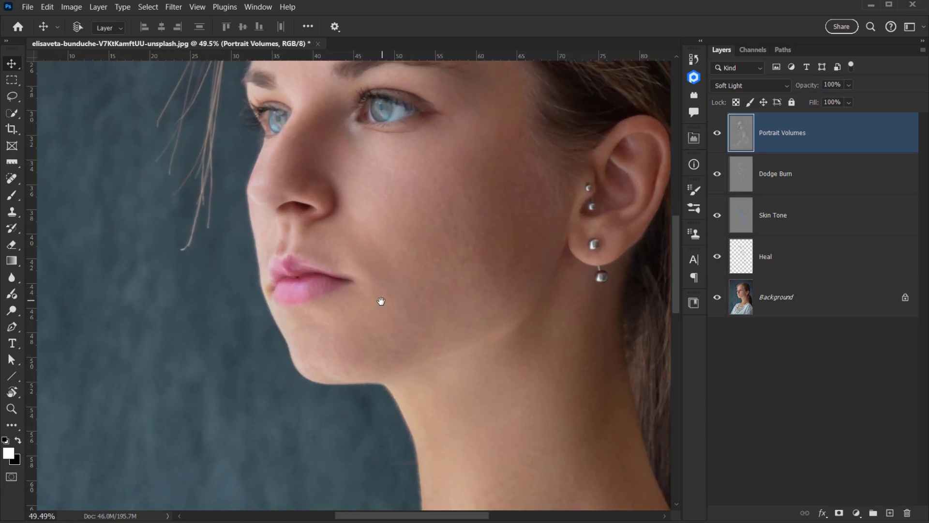
{"action": "left_click", "coordinate": [720, 135]}
{"action": "left_click", "coordinate": [719, 135]}
{"action": "left_click", "coordinate": [719, 138]}
{"action": "left_click", "coordinate": [718, 138]}
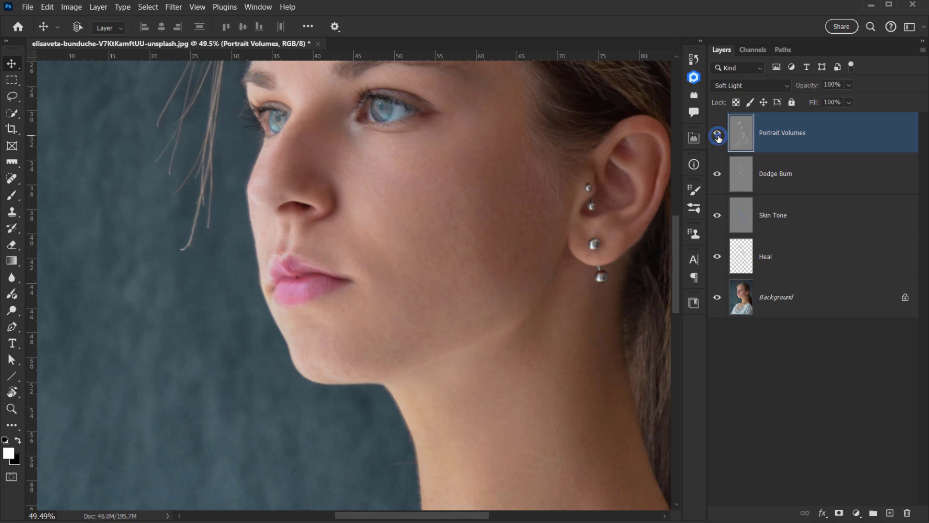
{"action": "left_click", "coordinate": [718, 138]}
{"action": "left_click", "coordinate": [719, 138]}
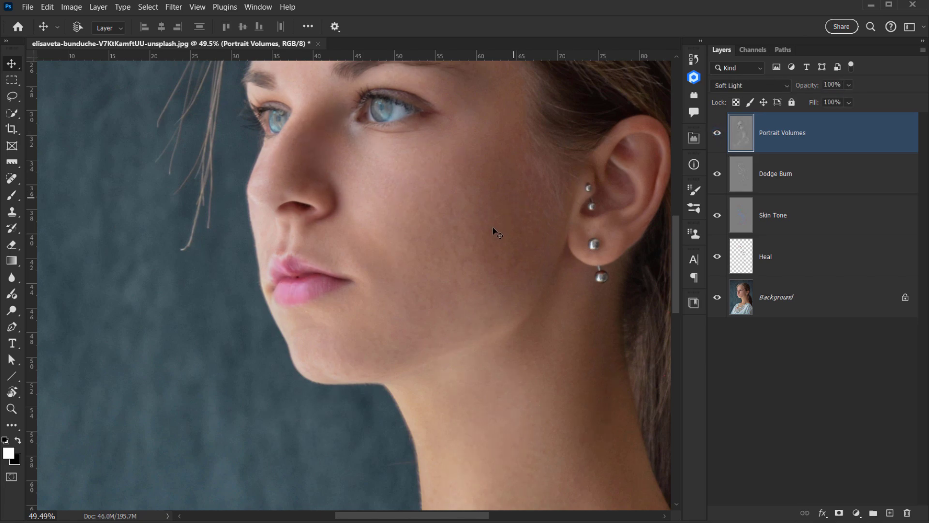
Lower the Portrait Volumes layer's opacity to 64% and compare the portrait with that layer hidden and shown.
{"action": "scroll", "coordinate": [488, 259], "scroll_direction": "down", "scroll_amount": 5}
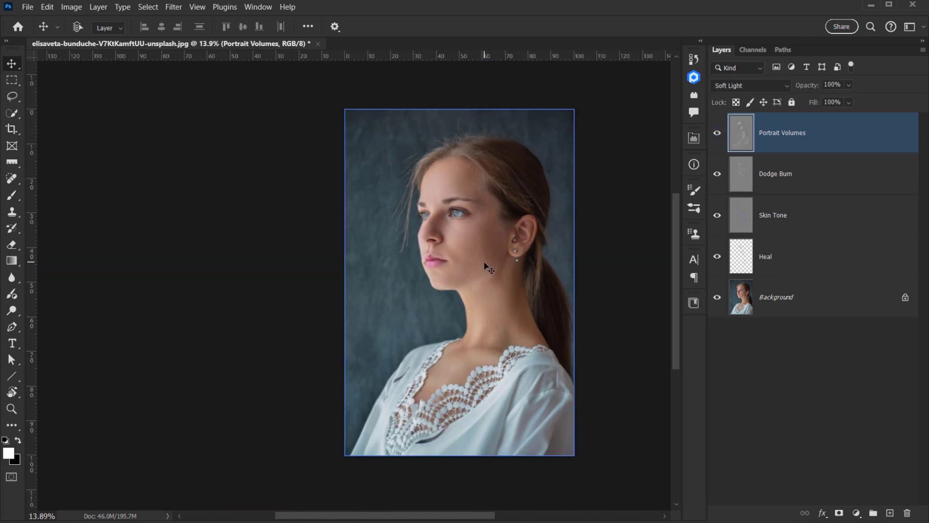
{"action": "scroll", "coordinate": [477, 245], "scroll_direction": "up", "scroll_amount": 3}
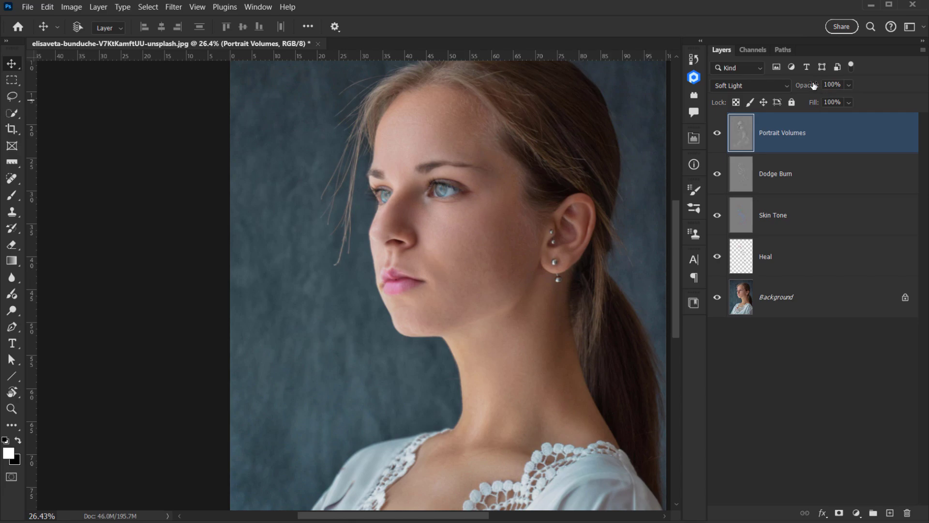
{"action": "left_click_drag", "start_coordinate": [816, 86], "coordinate": [796, 86]}
{"action": "left_click", "coordinate": [719, 134]}
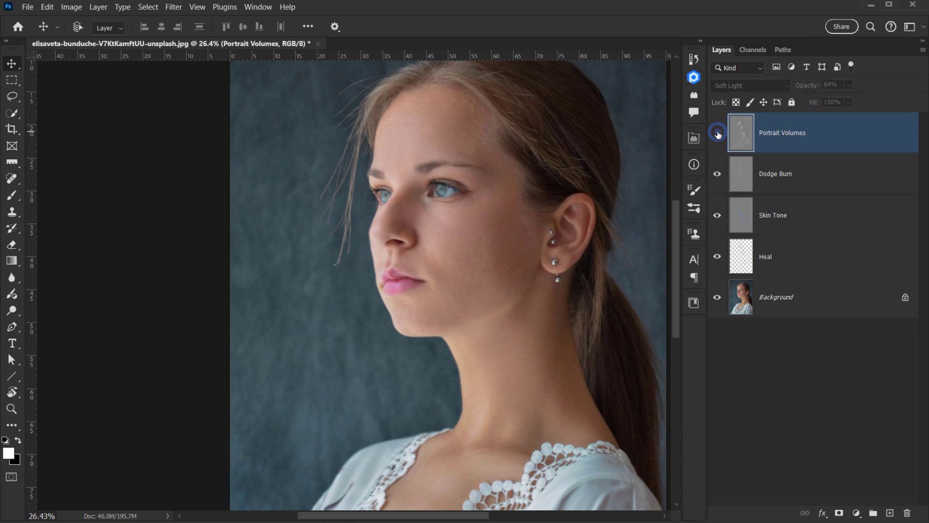
{"action": "left_click", "coordinate": [719, 134]}
{"action": "left_click", "coordinate": [718, 135]}
{"action": "left_click", "coordinate": [718, 135]}
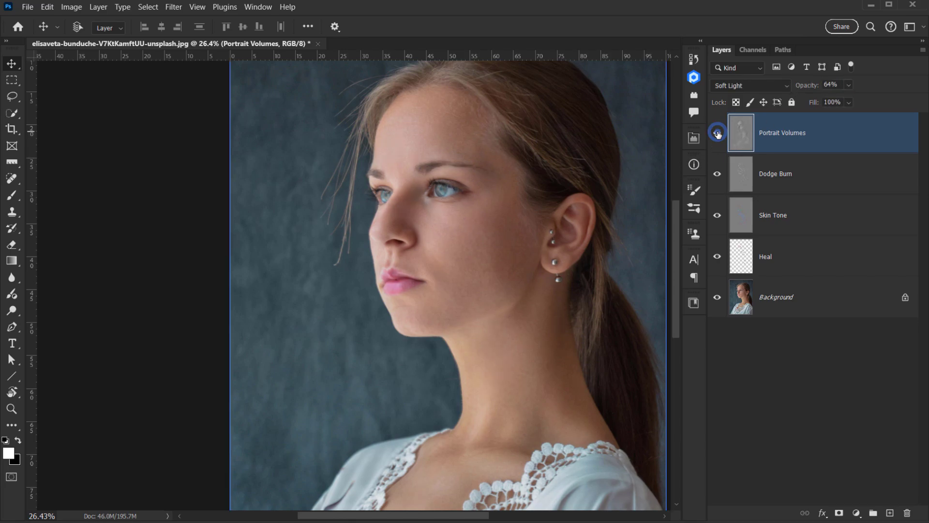
Compare the full retouch with the original by repeatedly isolating the Background layer, and briefly view the portrait with the interface panels hidden.
{"action": "scroll", "coordinate": [513, 292], "scroll_direction": "down", "scroll_amount": 3}
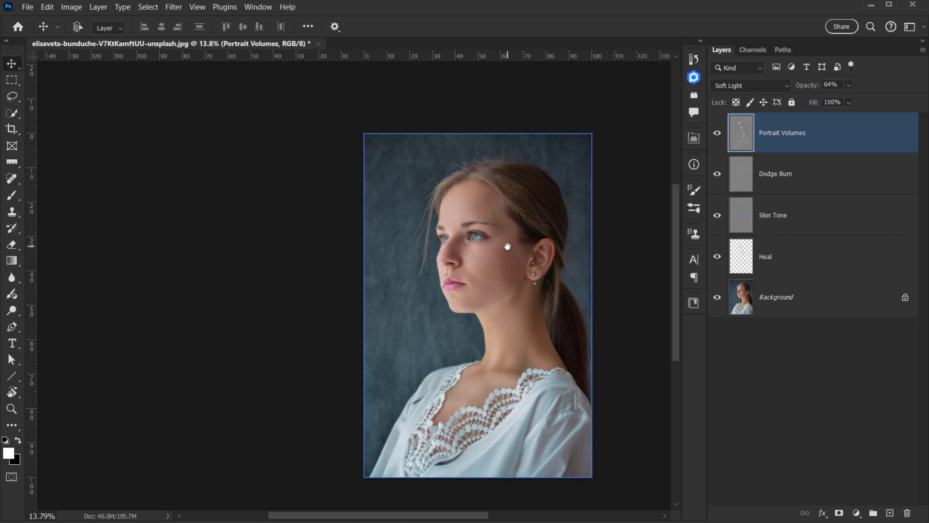
{"action": "scroll", "coordinate": [506, 247], "scroll_direction": "right", "scroll_amount": 4}
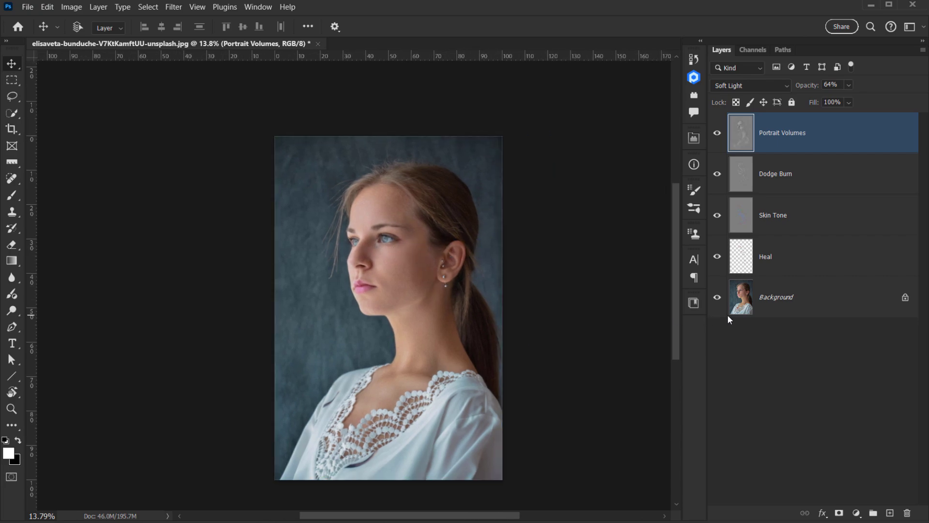
{"action": "scroll", "coordinate": [280, 340], "scroll_direction": "up", "scroll_amount": 2}
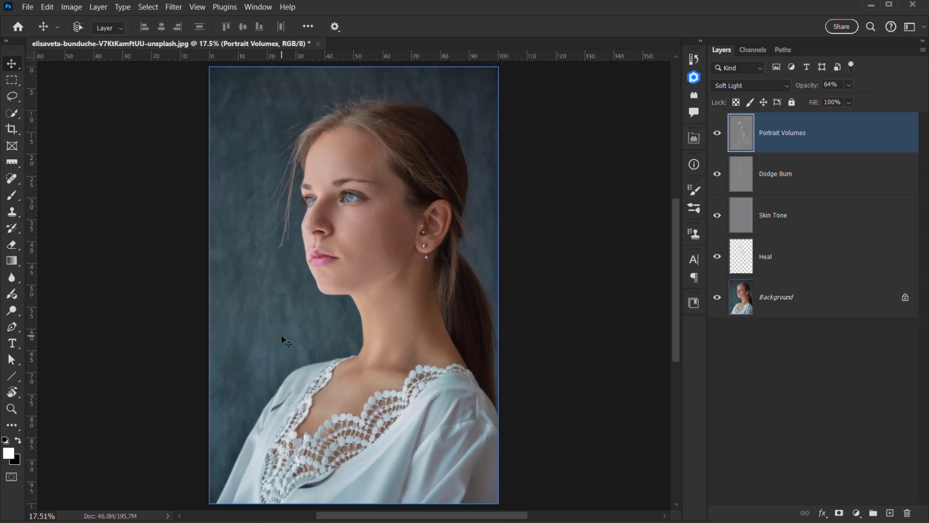
{"action": "left_click", "coordinate": [718, 299], "text": "alt"}
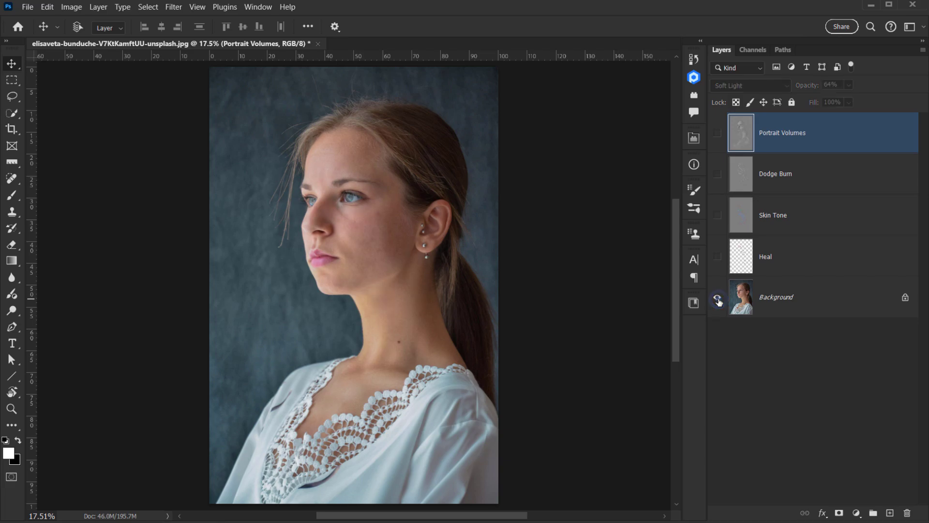
{"action": "scroll", "coordinate": [242, 218], "scroll_direction": "up", "scroll_amount": 3}
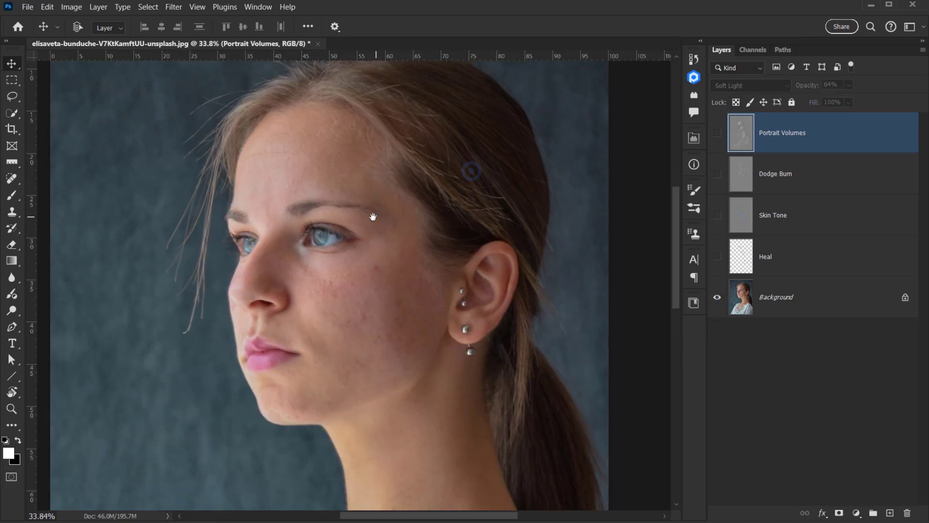
{"action": "left_click_drag", "start_coordinate": [372, 216], "coordinate": [343, 233]}
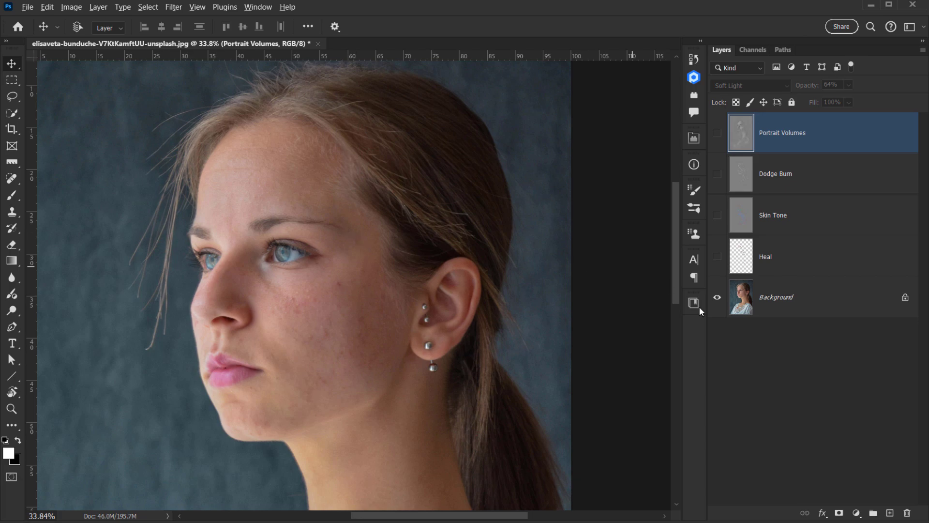
{"action": "left_click", "coordinate": [719, 299], "text": "alt"}
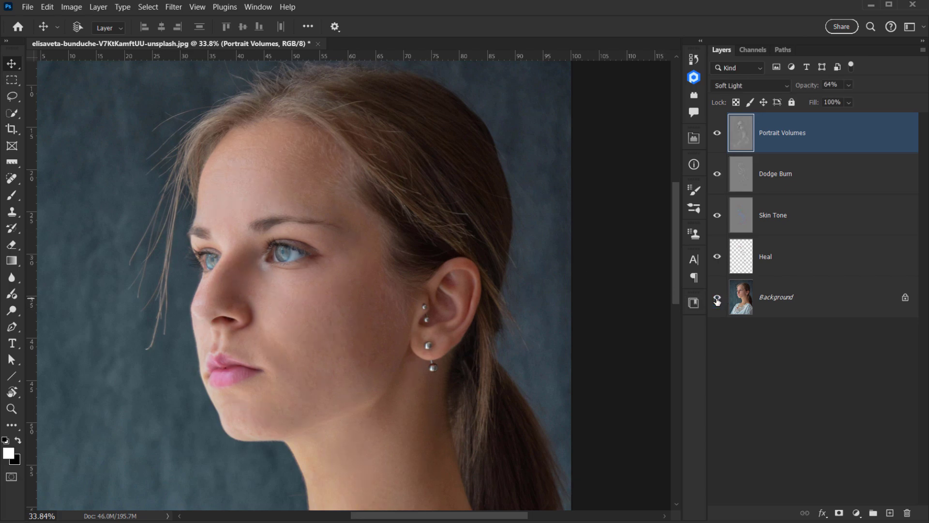
{"action": "left_click", "coordinate": [718, 298], "text": "alt"}
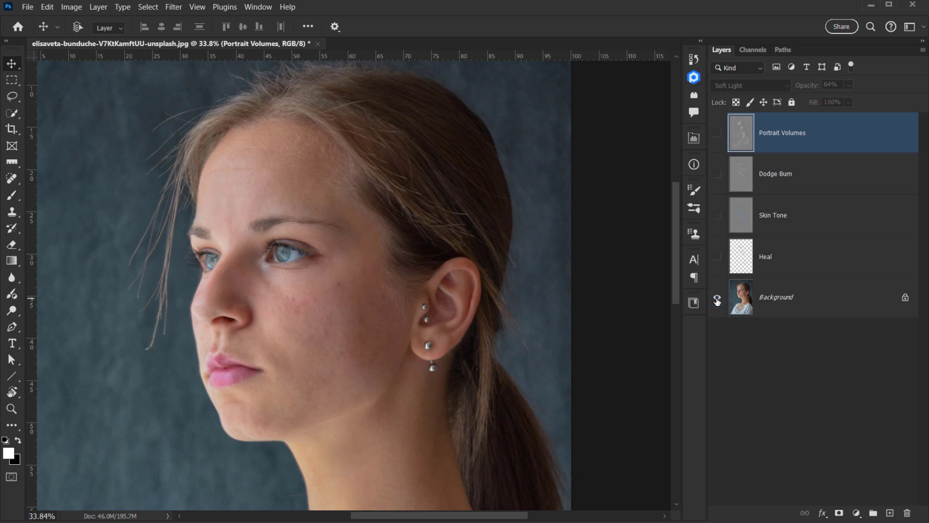
{"action": "left_click", "coordinate": [718, 298], "text": "alt"}
{"action": "left_click", "coordinate": [718, 299], "text": "alt"}
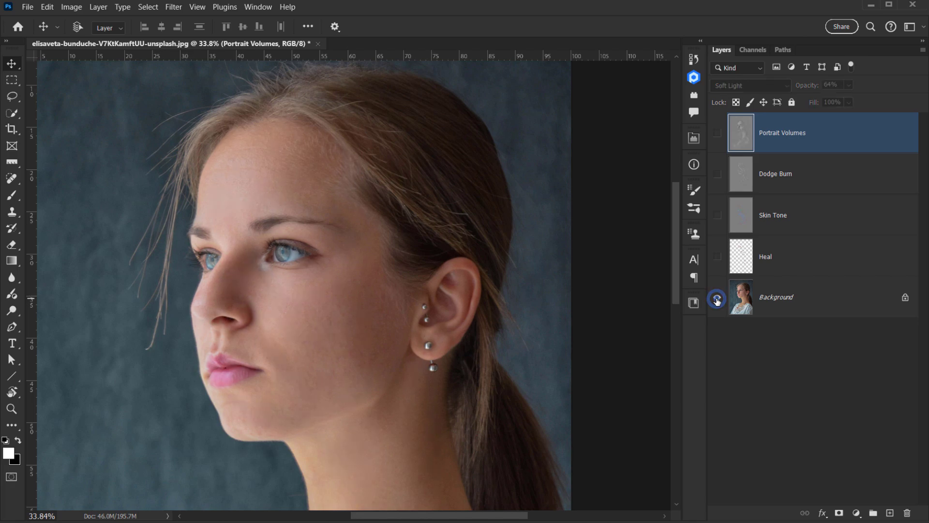
{"action": "left_click", "coordinate": [718, 299], "text": "alt"}
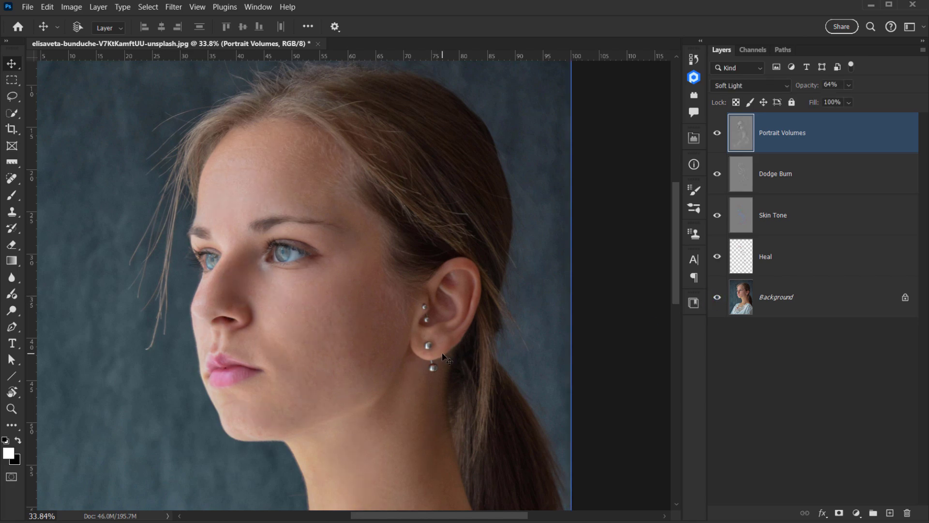
{"action": "key", "text": "Tab"}
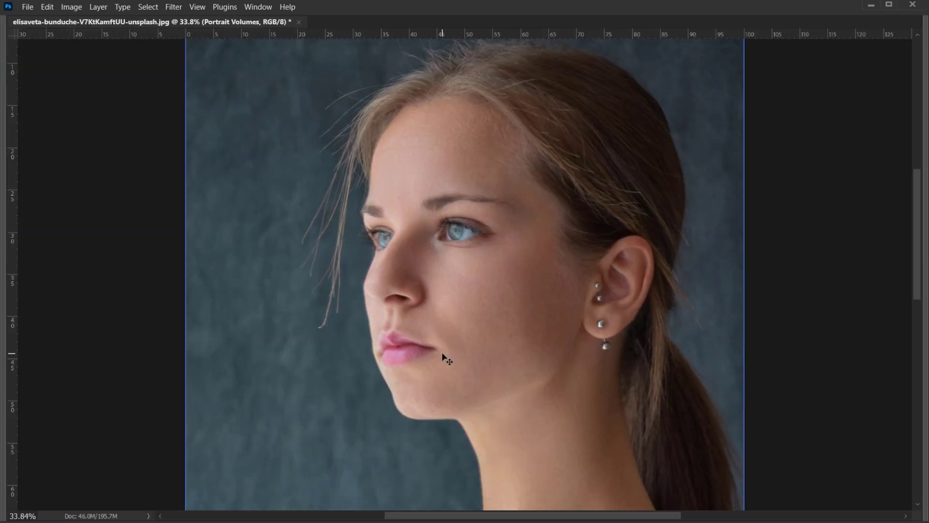
{"action": "key", "text": "Tab"}
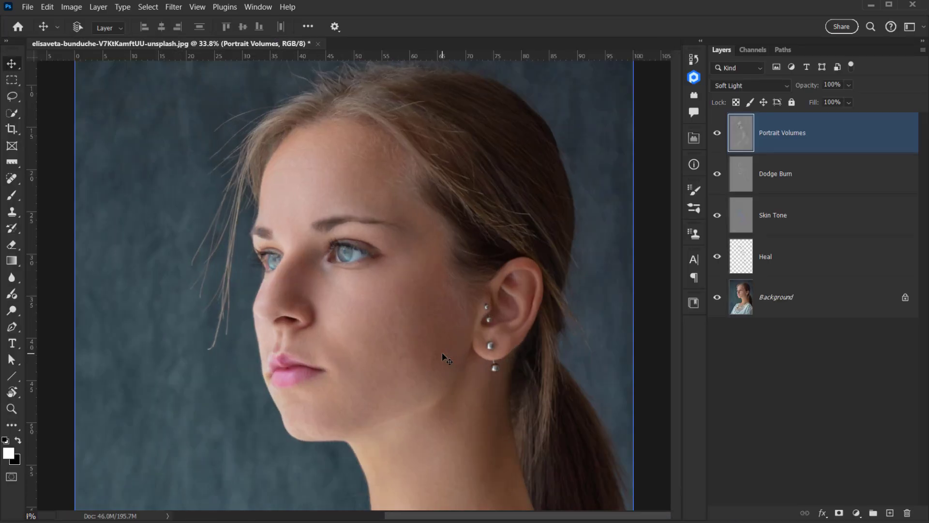
Examine the retouched skin on the face, cheek and ear area up close, and finish with the whole portrait fitted on screen.
{"action": "scroll", "coordinate": [441, 355], "scroll_direction": "up", "scroll_amount": 2}
{"action": "scroll", "coordinate": [421, 276], "scroll_direction": "right", "scroll_amount": 2}
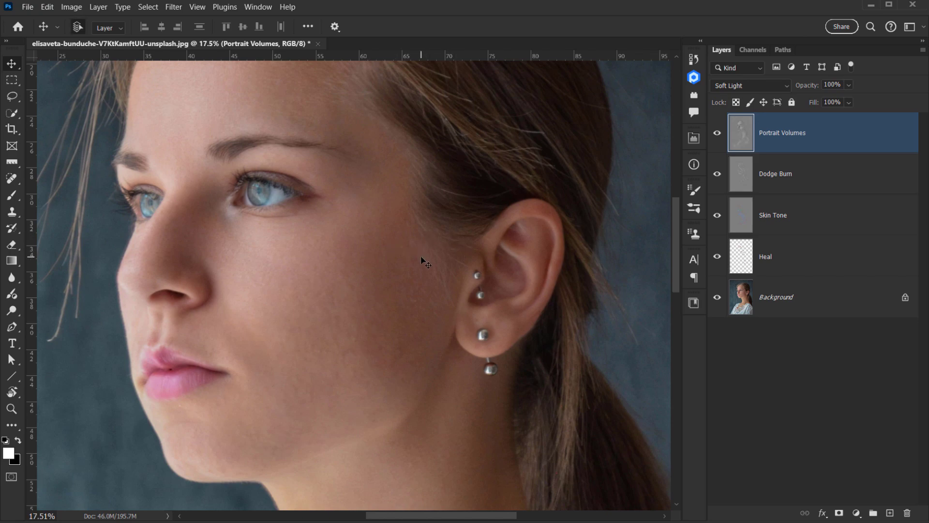
{"action": "key", "text": "ctrl+0"}
{"action": "scroll", "coordinate": [395, 221], "scroll_direction": "up", "scroll_amount": 2}
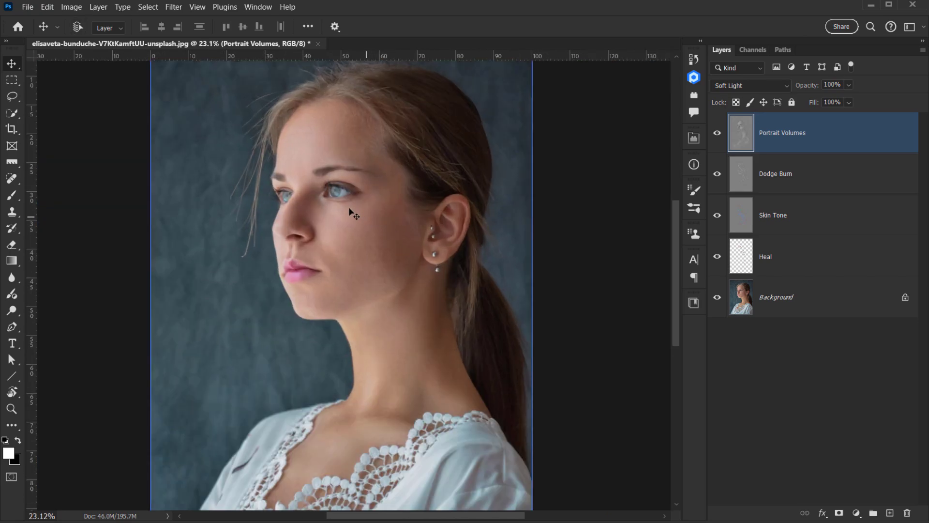
{"action": "scroll", "coordinate": [350, 207], "scroll_direction": "up", "scroll_amount": 2}
{"action": "left_click_drag", "start_coordinate": [428, 175], "coordinate": [400, 239]}
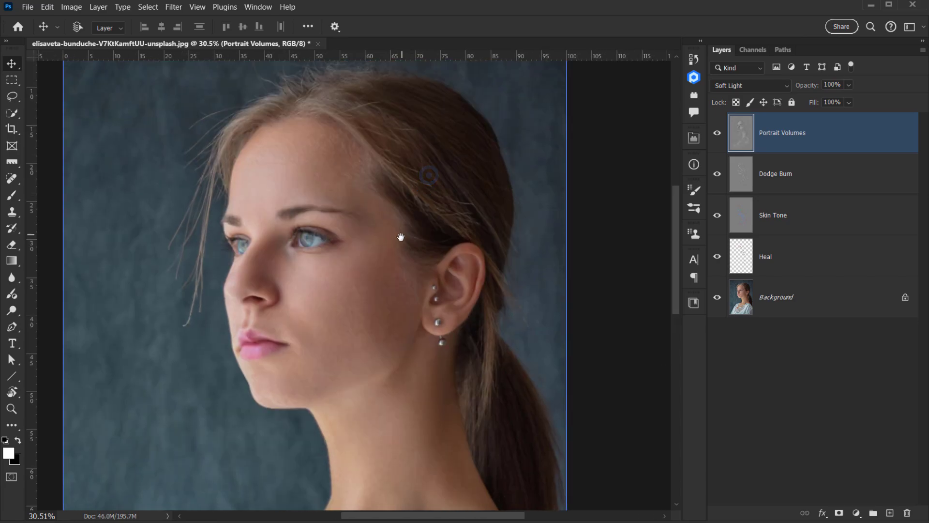
{"action": "scroll", "coordinate": [351, 244], "scroll_direction": "up", "scroll_amount": 1}
{"action": "left_click_drag", "start_coordinate": [414, 185], "coordinate": [396, 193]}
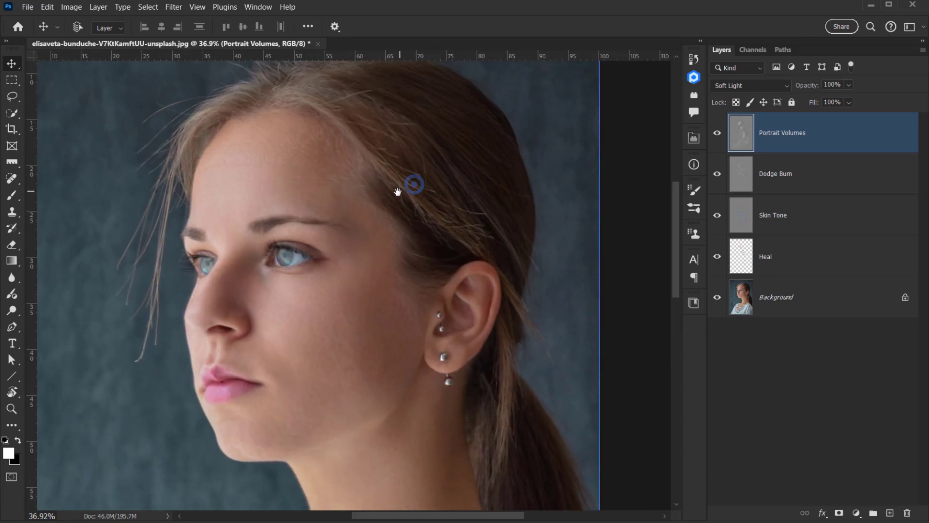
{"action": "scroll", "coordinate": [352, 214], "scroll_direction": "up", "scroll_amount": 2}
{"action": "scroll", "coordinate": [365, 216], "scroll_direction": "down", "scroll_amount": 4}
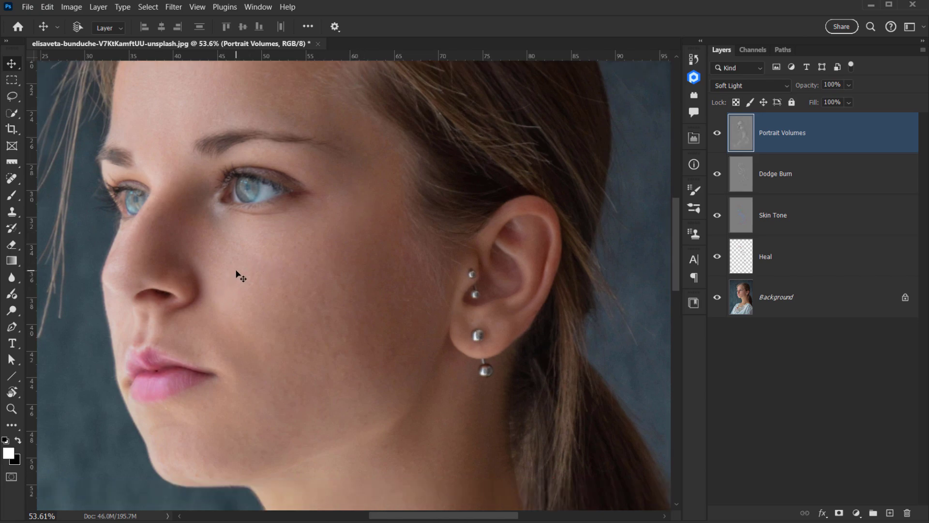
{"action": "scroll", "coordinate": [239, 271], "scroll_direction": "down", "scroll_amount": 2}
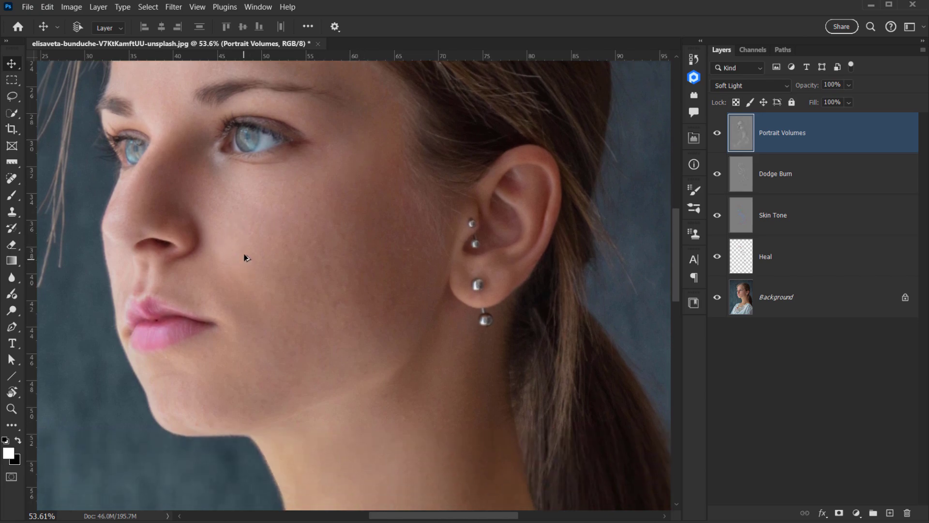
{"action": "scroll", "coordinate": [246, 257], "scroll_direction": "down", "scroll_amount": 1}
{"action": "scroll", "coordinate": [248, 257], "scroll_direction": "down", "scroll_amount": 1}
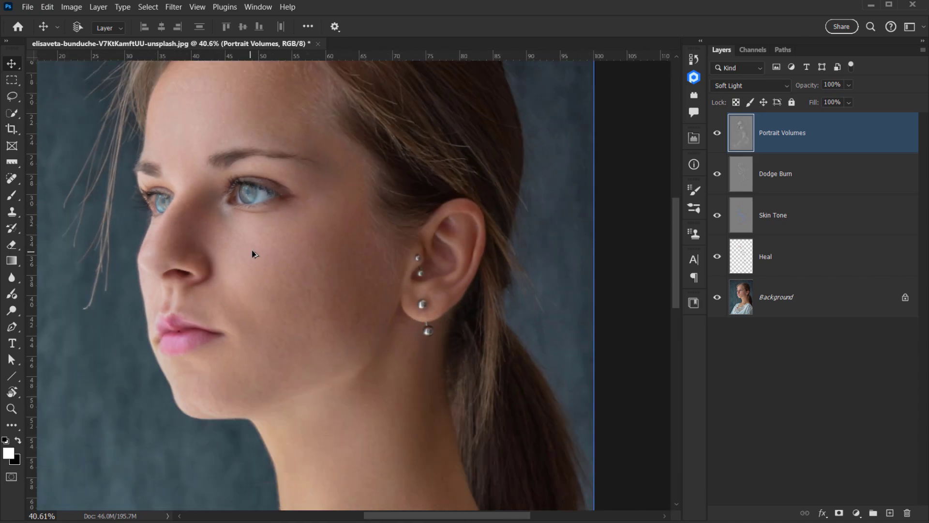
{"action": "key", "text": "ctrl+0"}
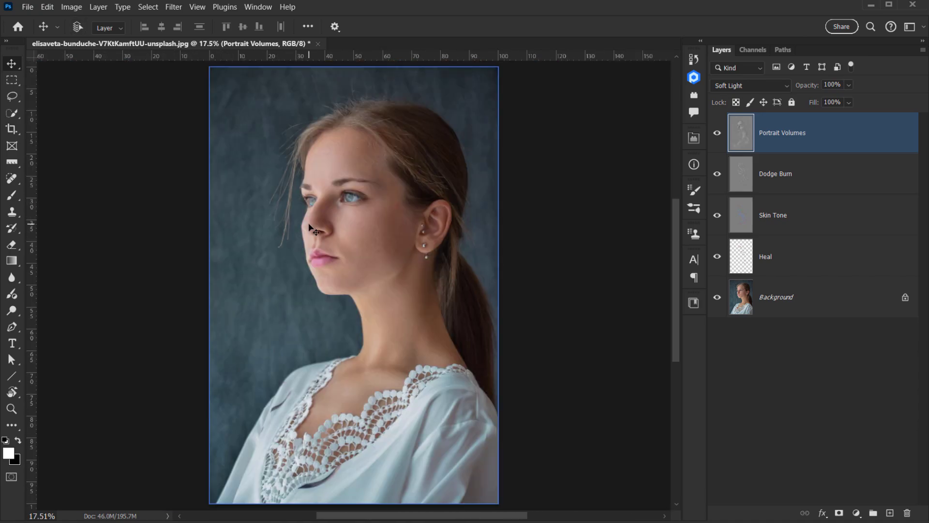